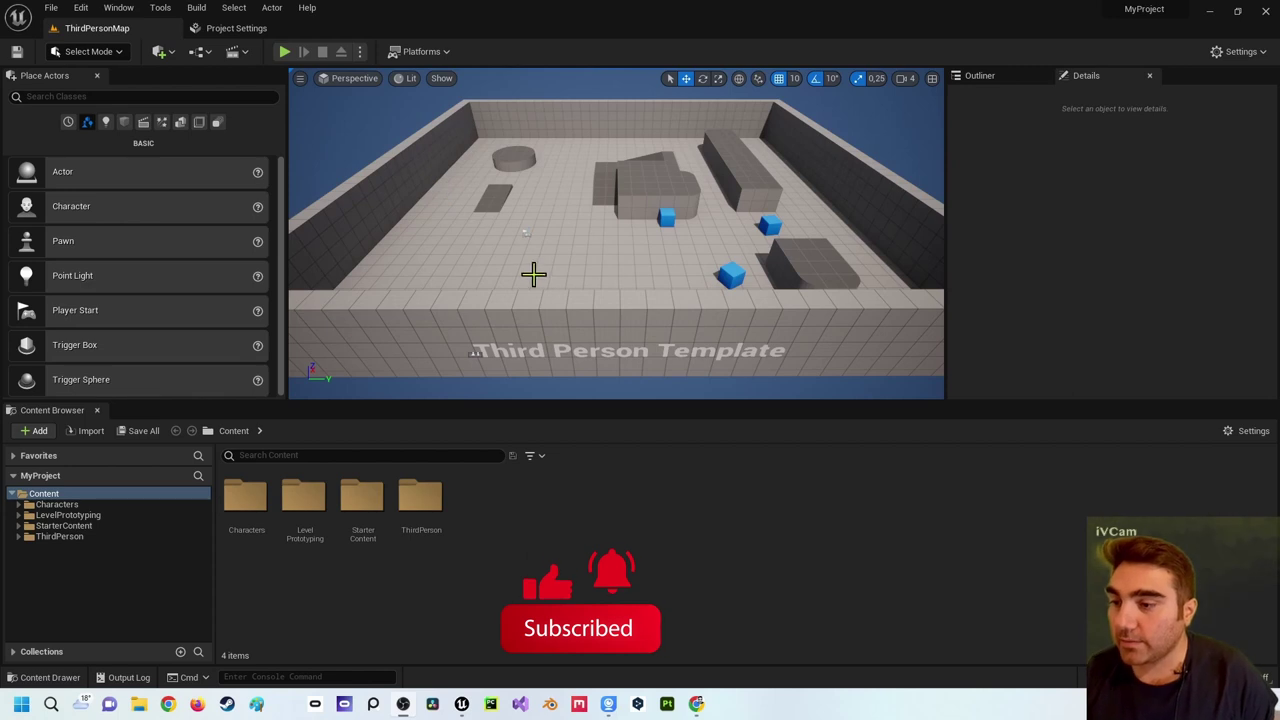
- Fly the viewport camera forward to the Player Start and the nearby blue cube
scroll(524, 232, "up", 3)
scroll(524, 232, "up", 3)
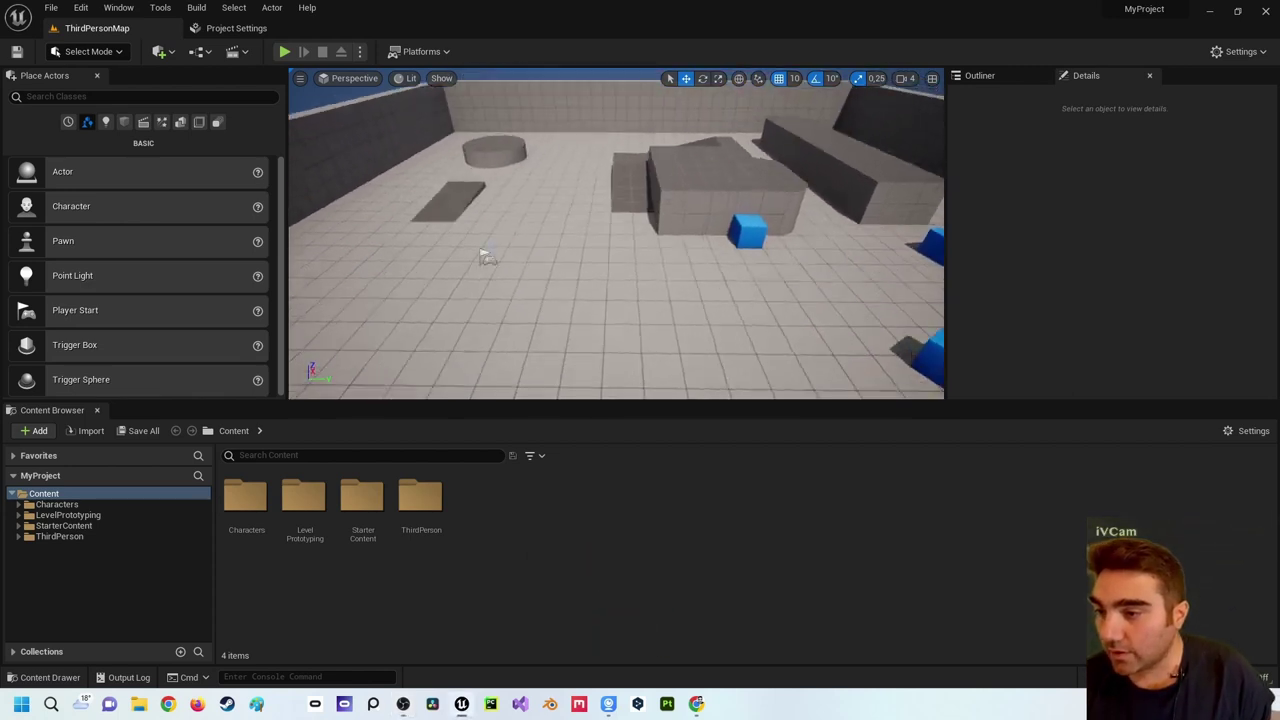
scroll(524, 232, "up", 2)
scroll(524, 232, "up", 2)
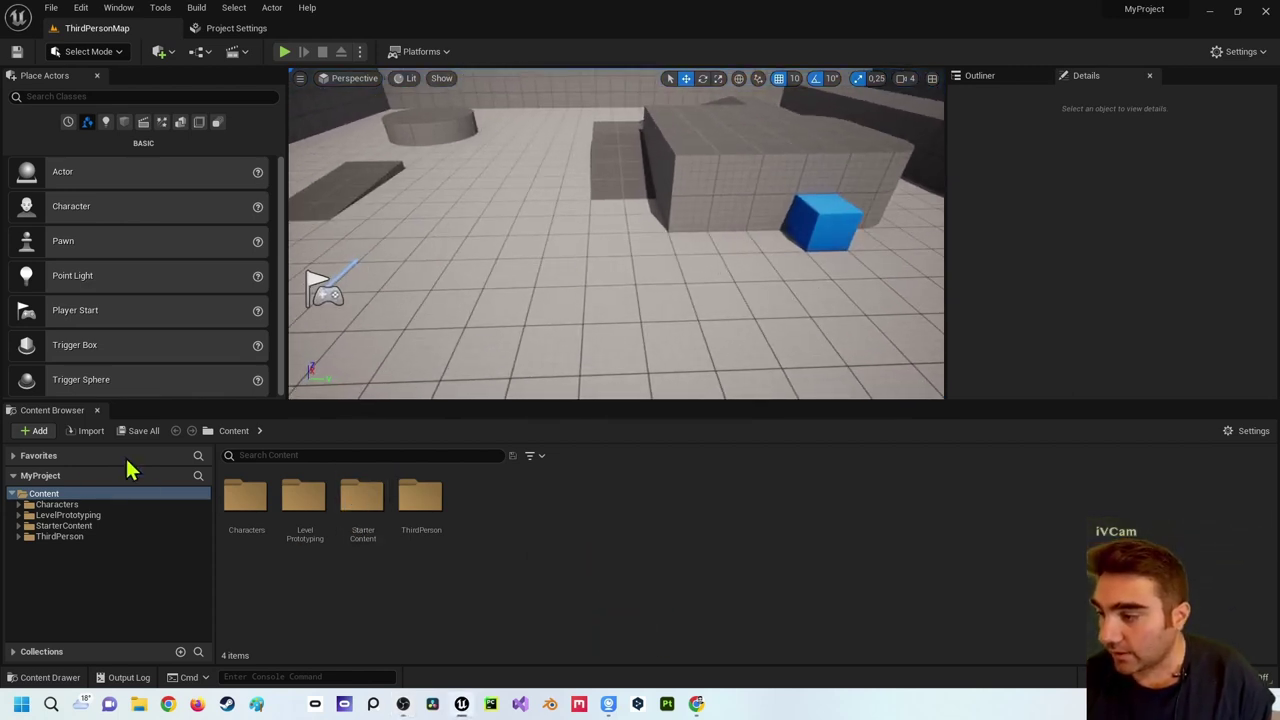
- Create an Actor-based Blueprint class named BP_licht in Content
right_click(530, 522)
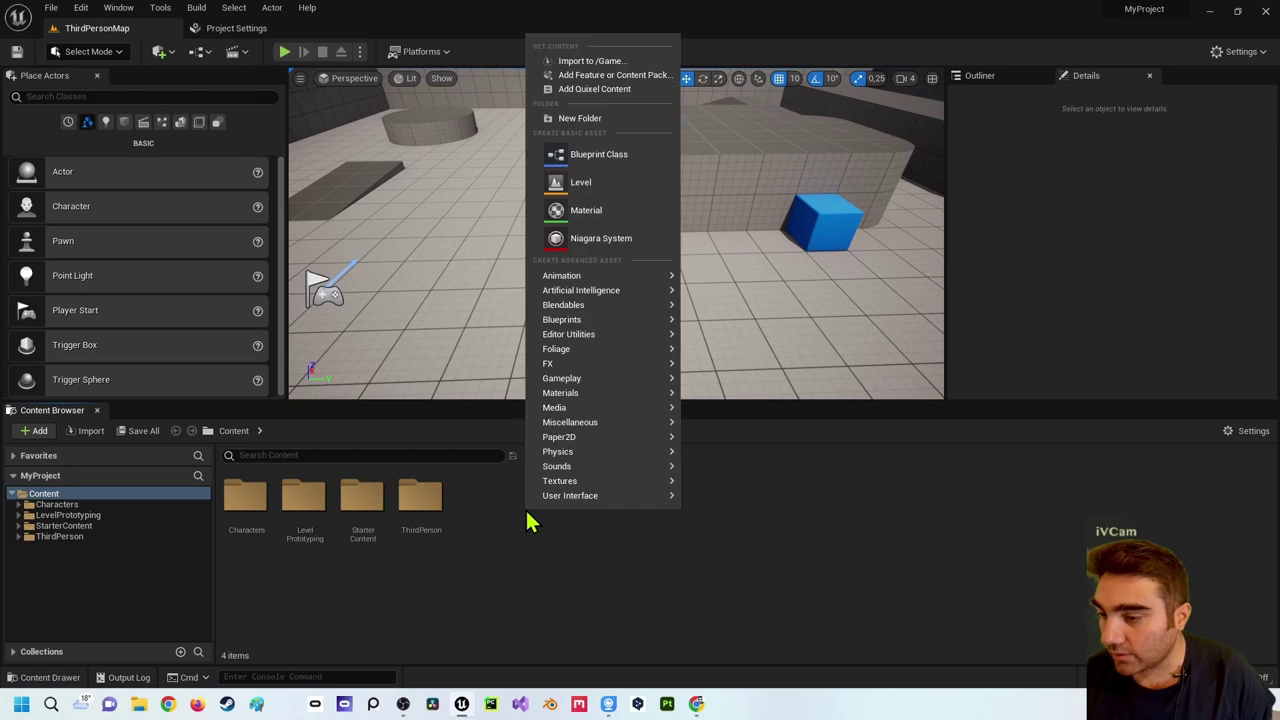
left_click(602, 163)
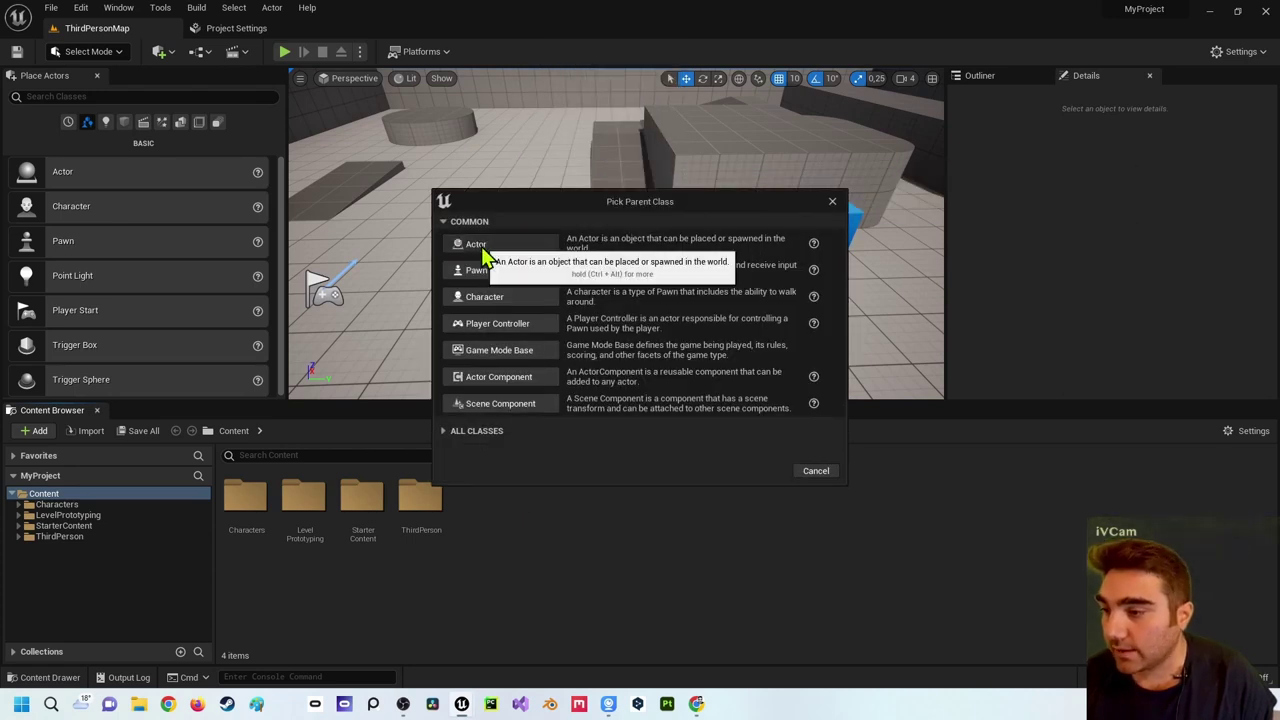
left_click(508, 243)
type("BP_Item")
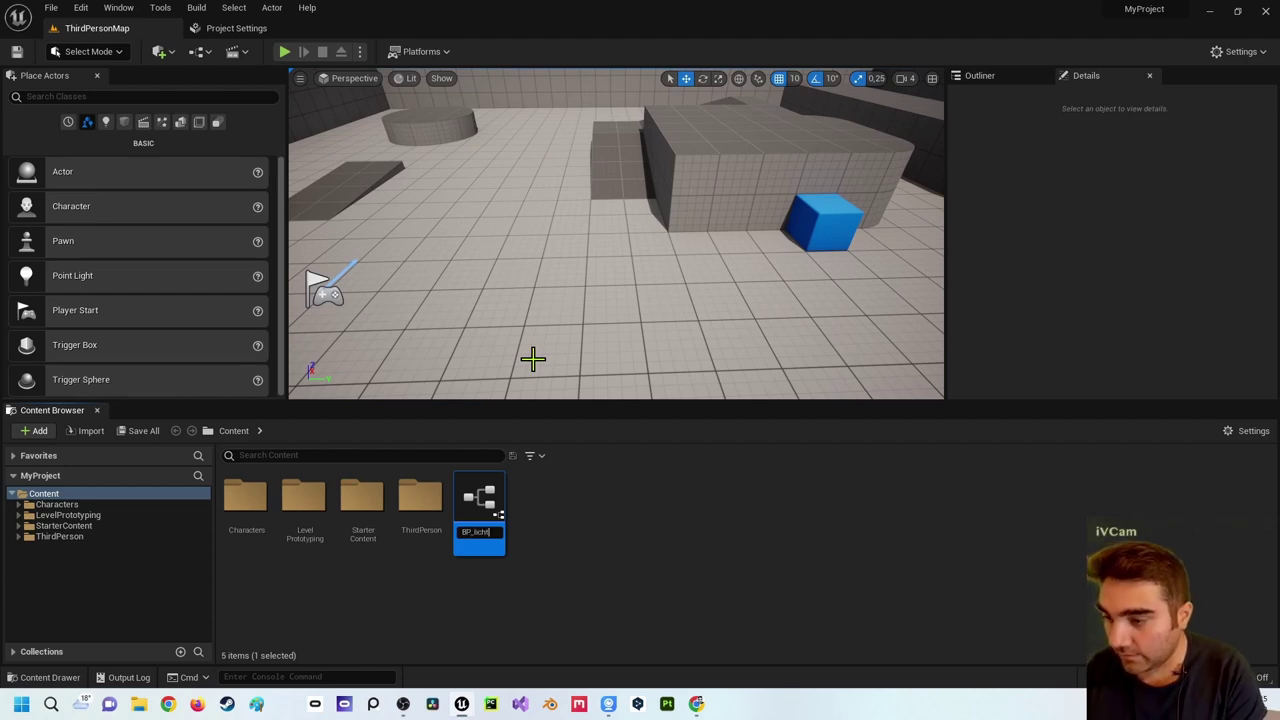
key("Return")
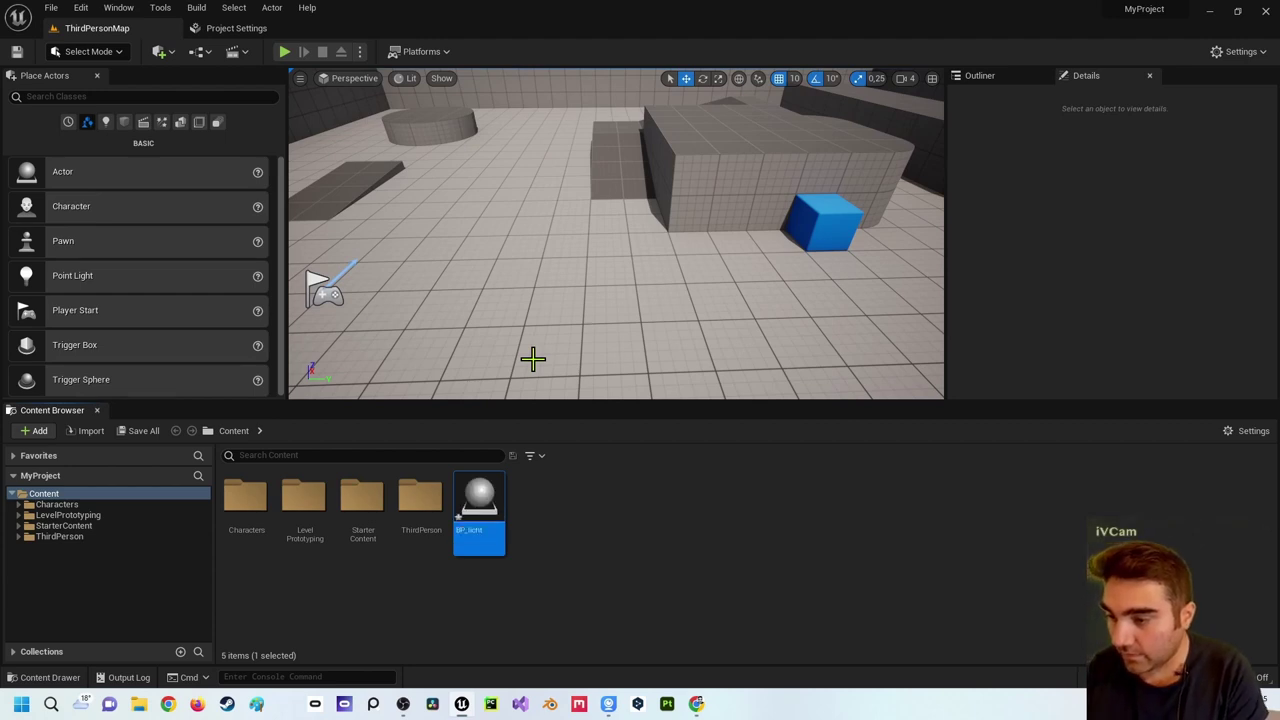
- Open BP_licht in the Blueprint editor and compile it
double_click(484, 530)
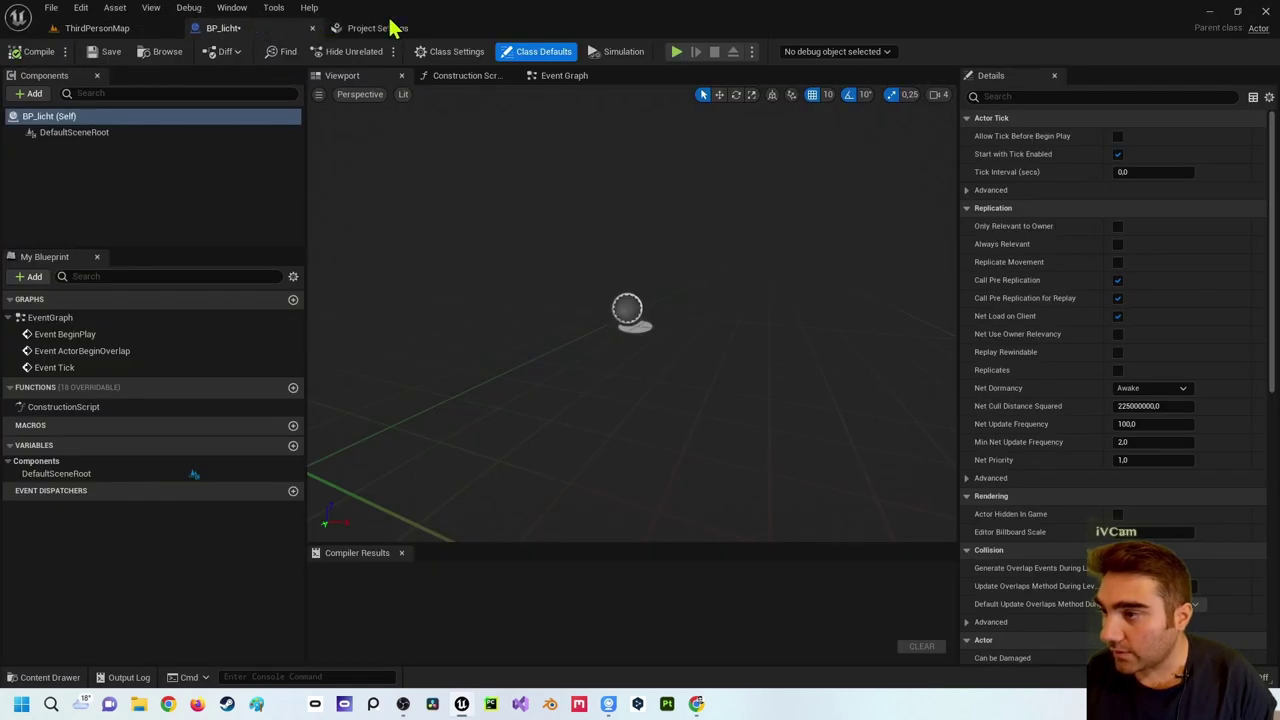
left_click(393, 28)
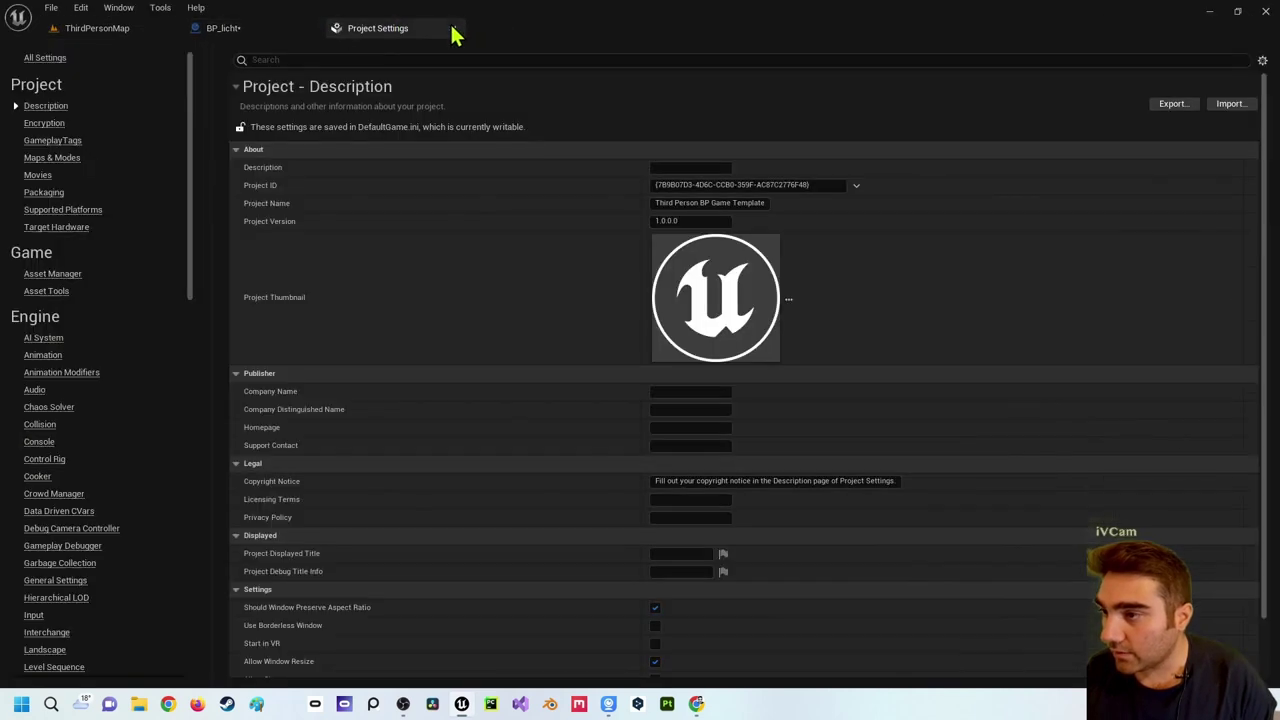
left_click(453, 28)
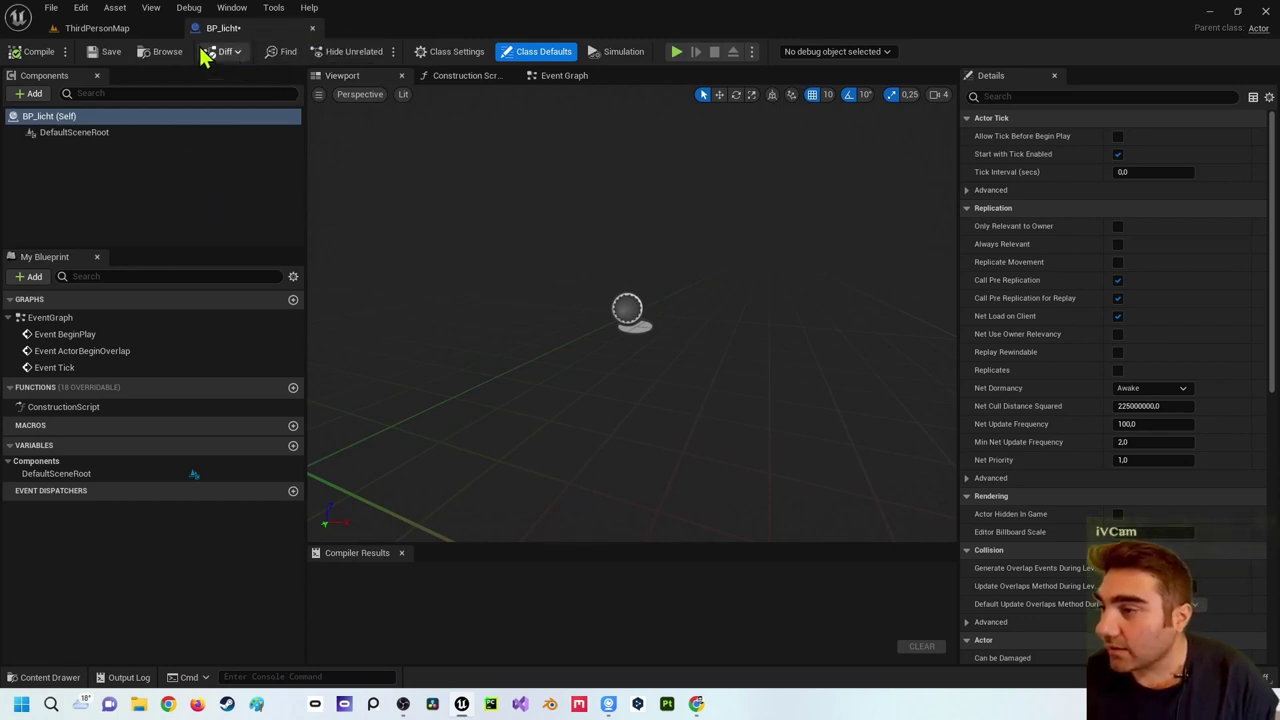
left_click(40, 52)
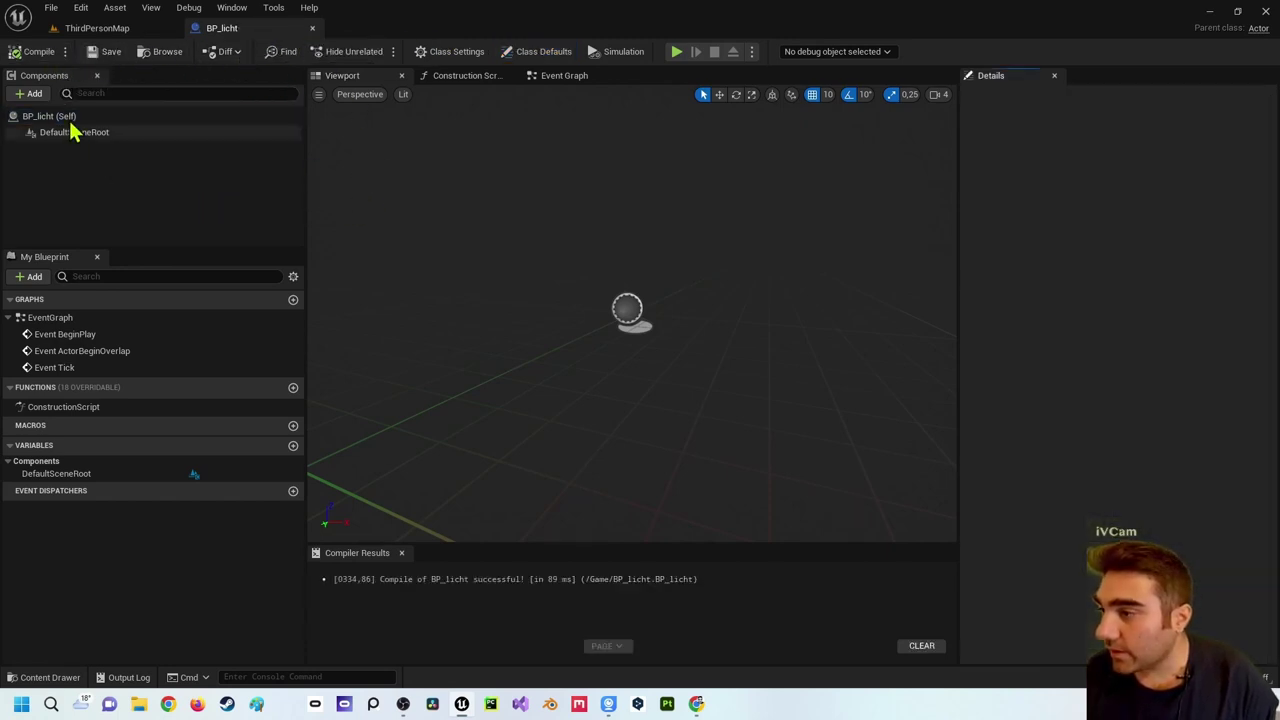
- Add a Cube component raised to Z 50
left_click(30, 93)
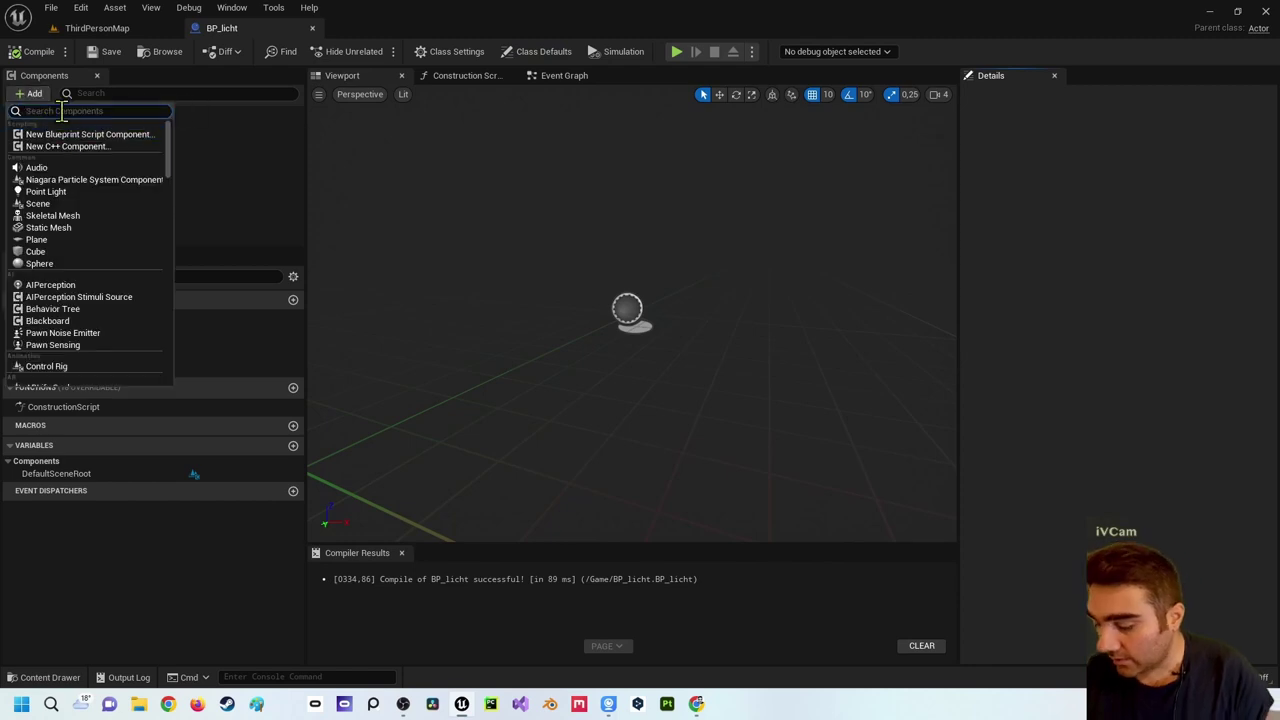
type("cube")
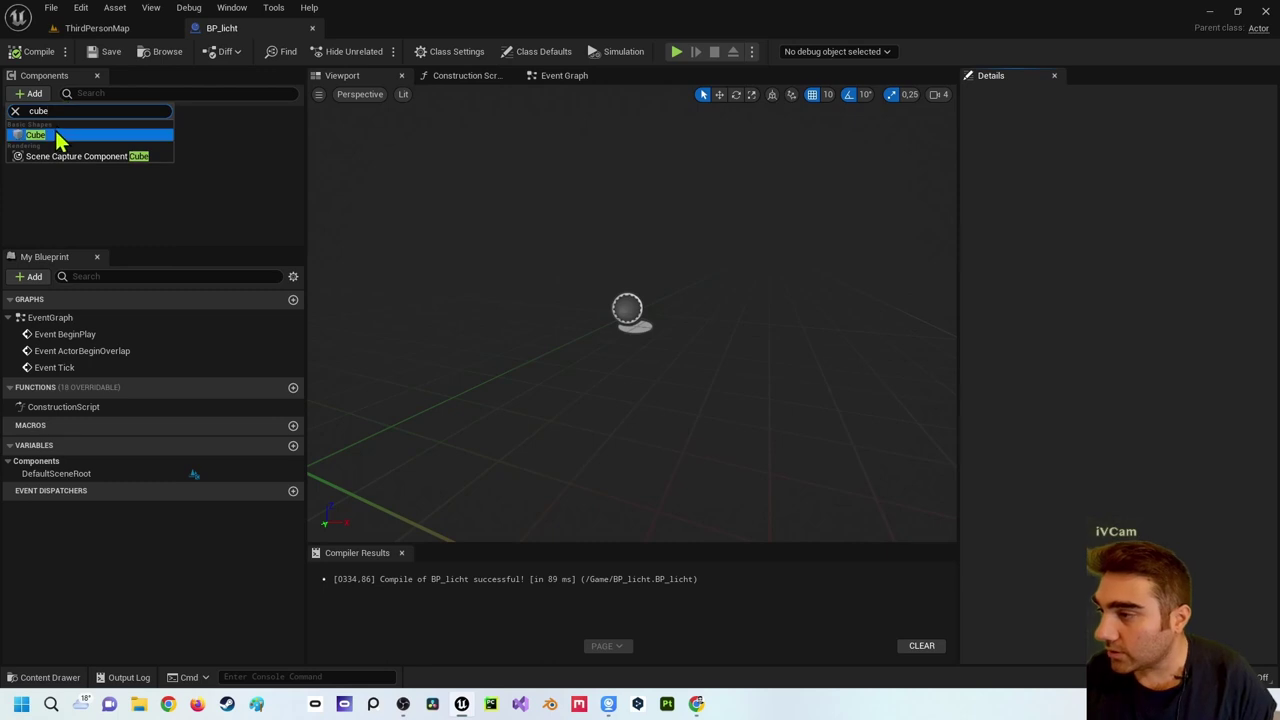
left_click(57, 134)
left_click_drag(634, 273, 631, 133)
mouse_move(613, 242)
right_mouse_down()
mouse_move(613, 300)
mouse_move(365, 200)
right_mouse_up()
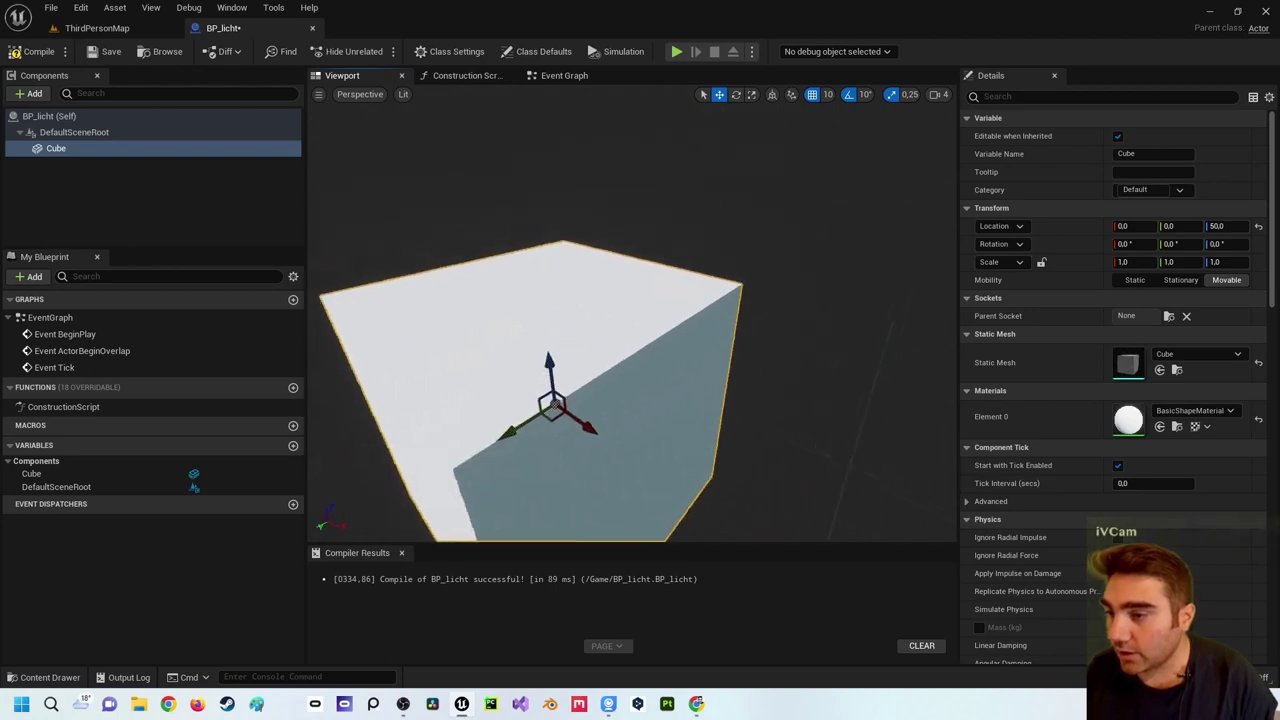
- Add a Point Light at Z 130, parented directly under DefaultSceneRoot
left_click(31, 93)
type("light")
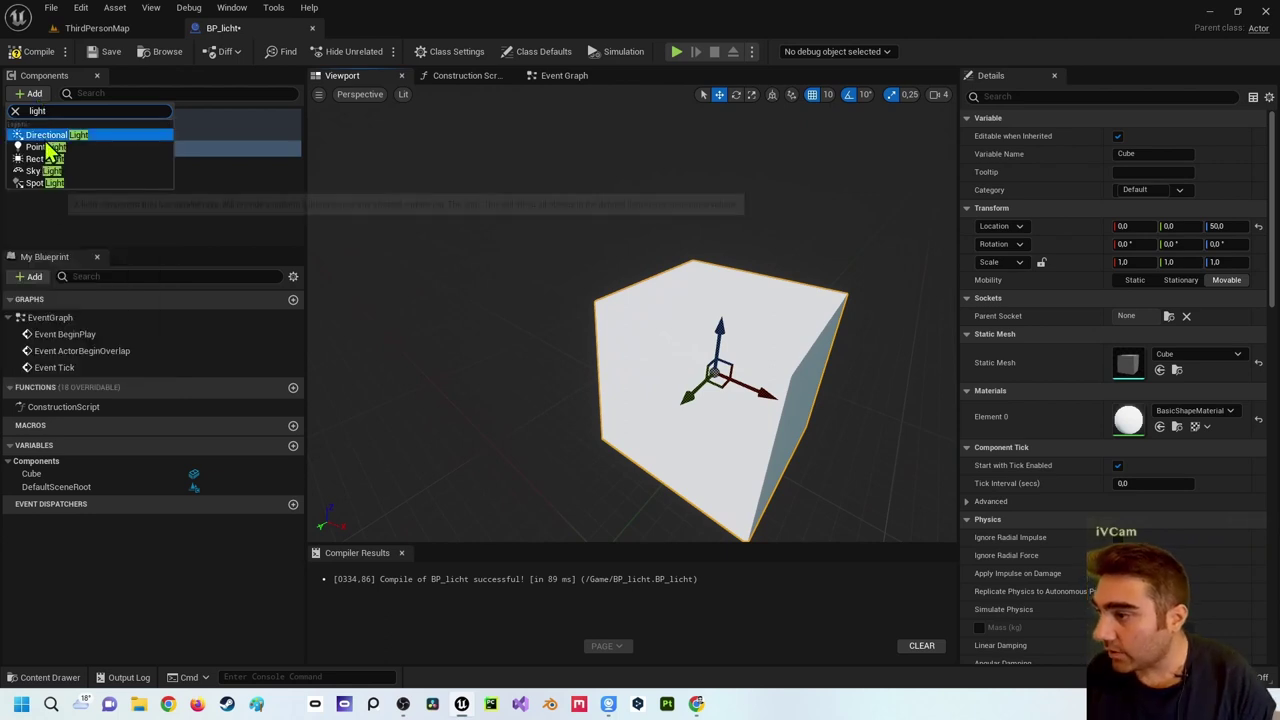
left_click(40, 147)
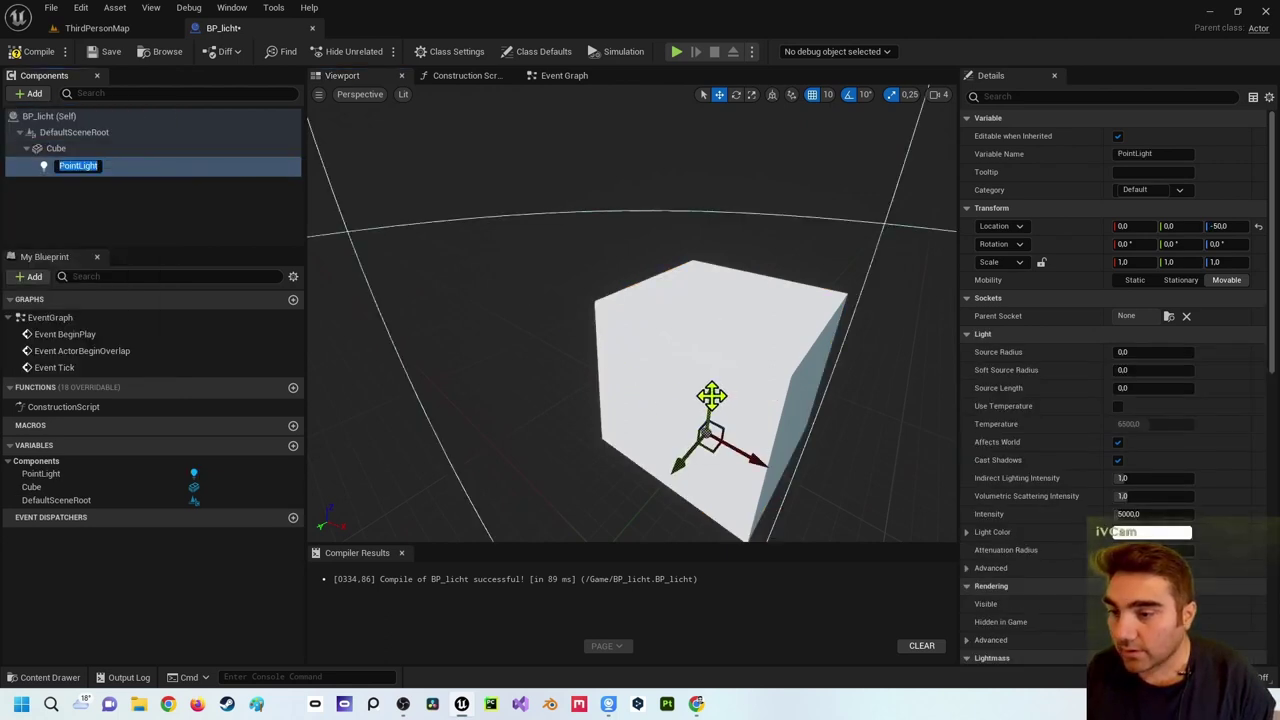
left_click_drag(723, 396, 761, 145)
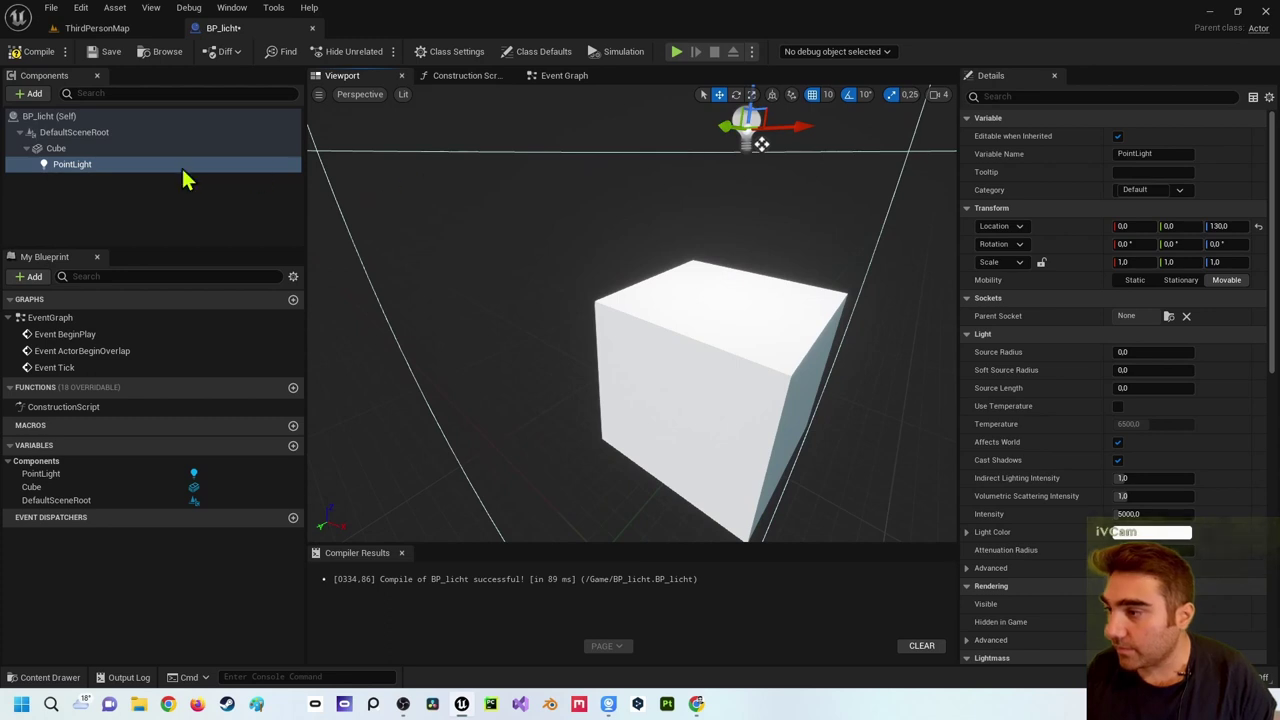
left_click_drag(40, 166, 60, 134)
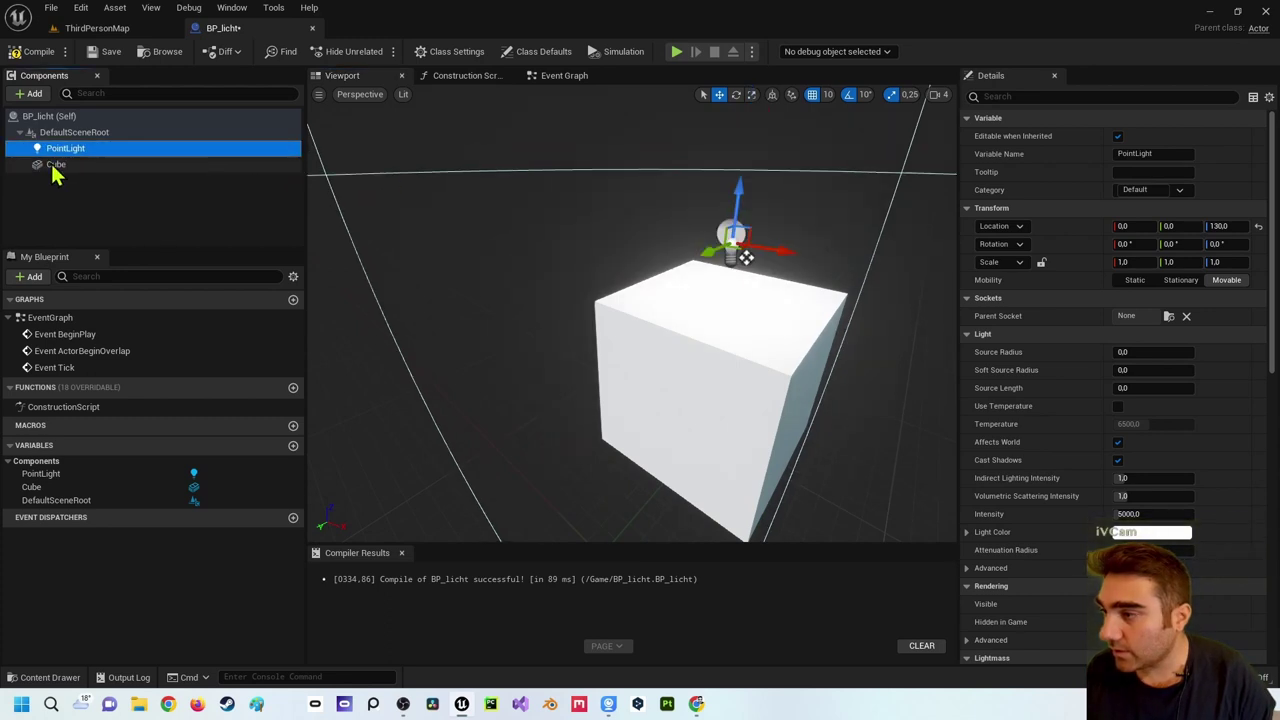
- Add a Box Collision component and scale it to 4, 4, 1
left_click(28, 93)
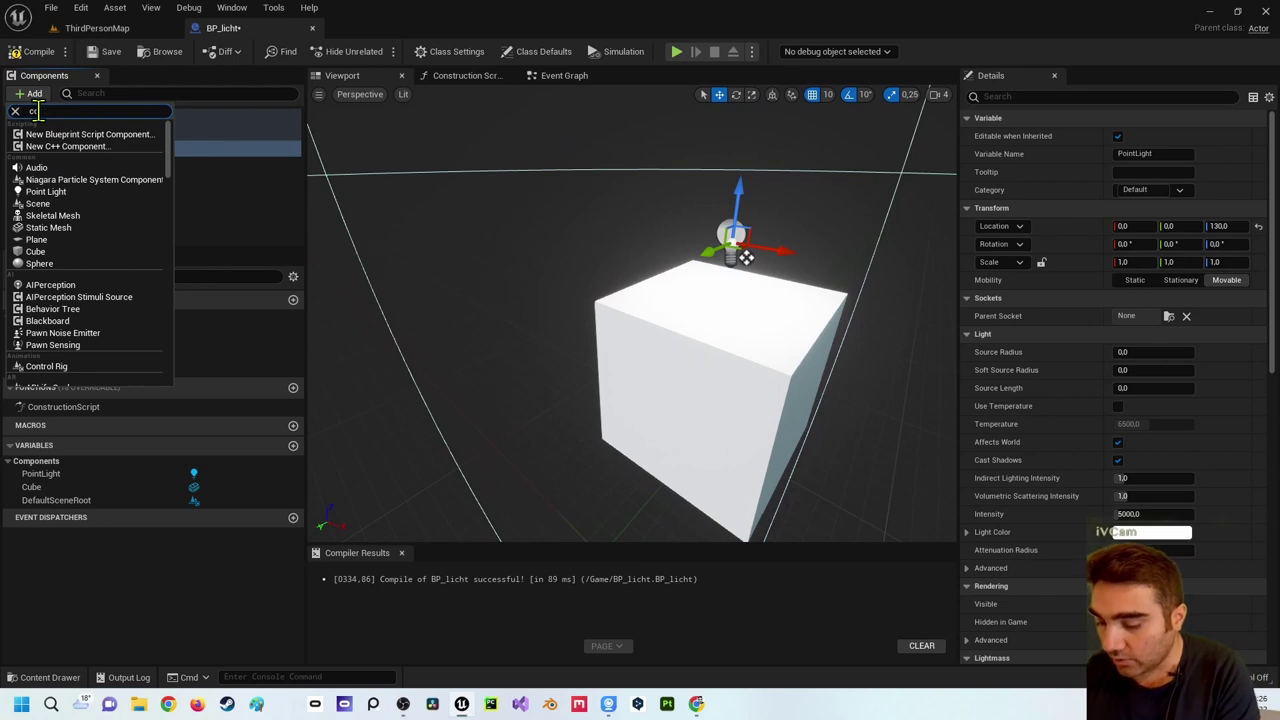
type("llis")
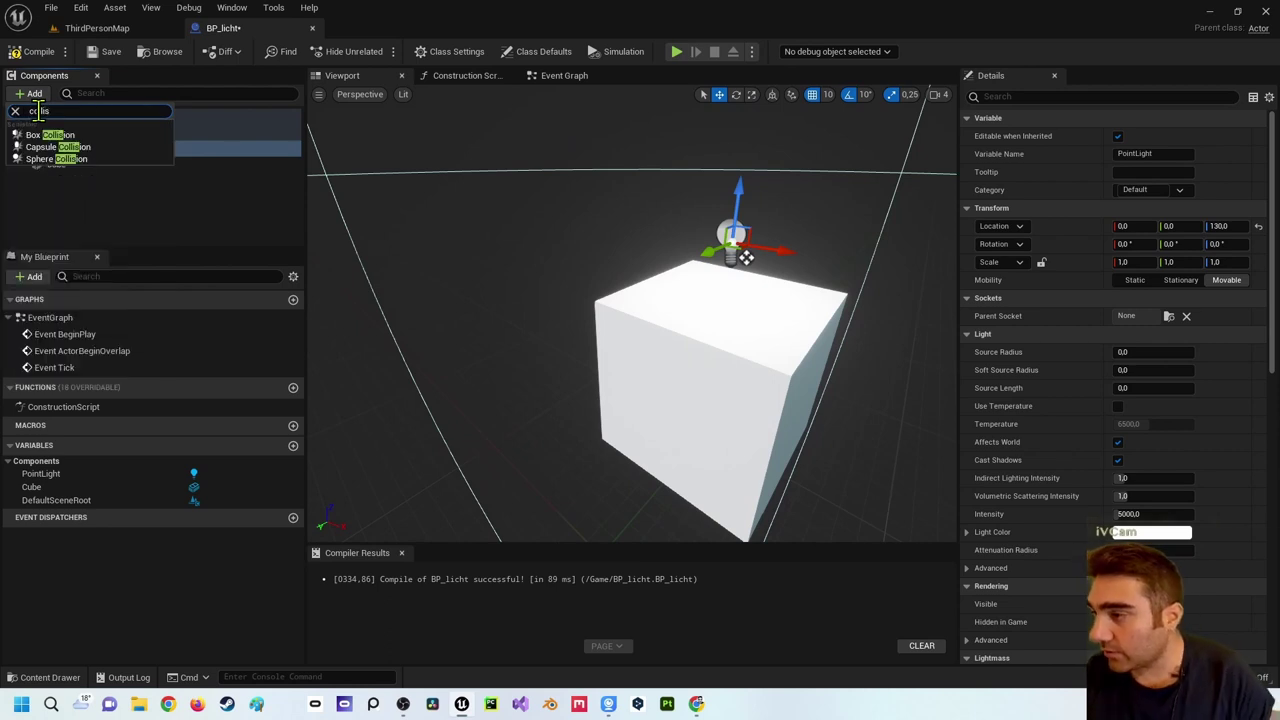
left_click(48, 135)
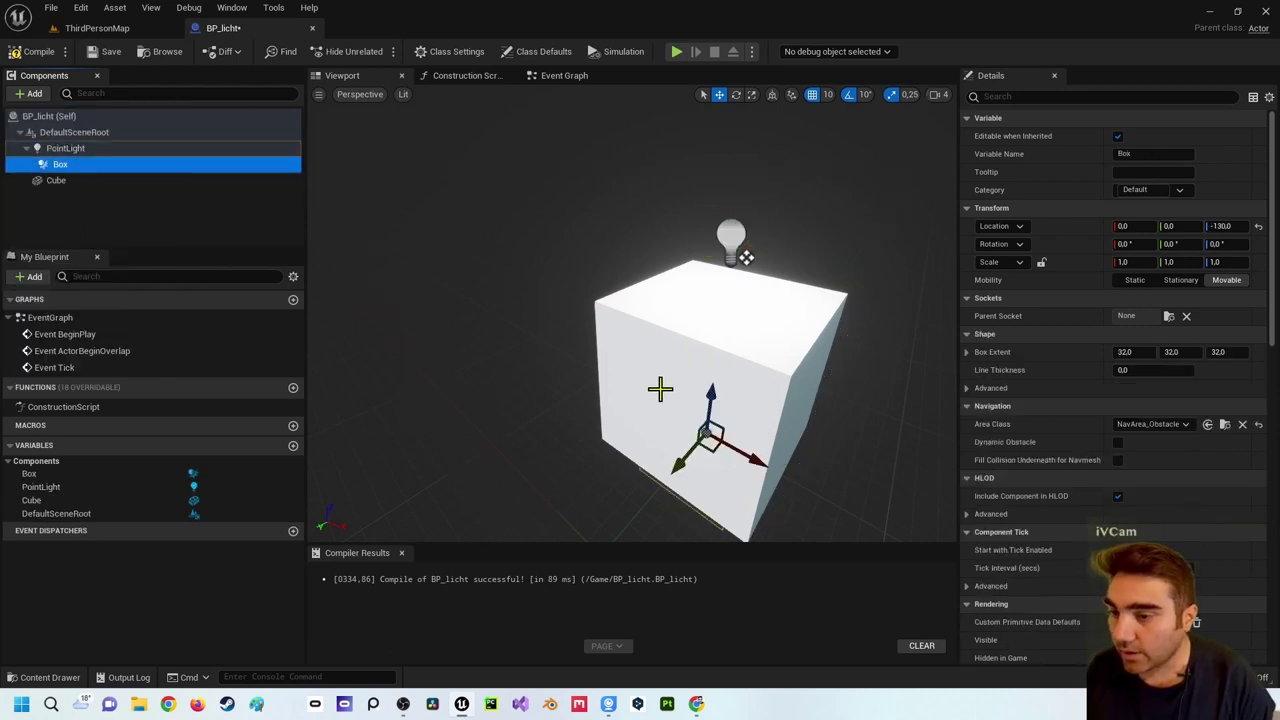
right_click_drag(667, 400, 663, 398)
key("r")
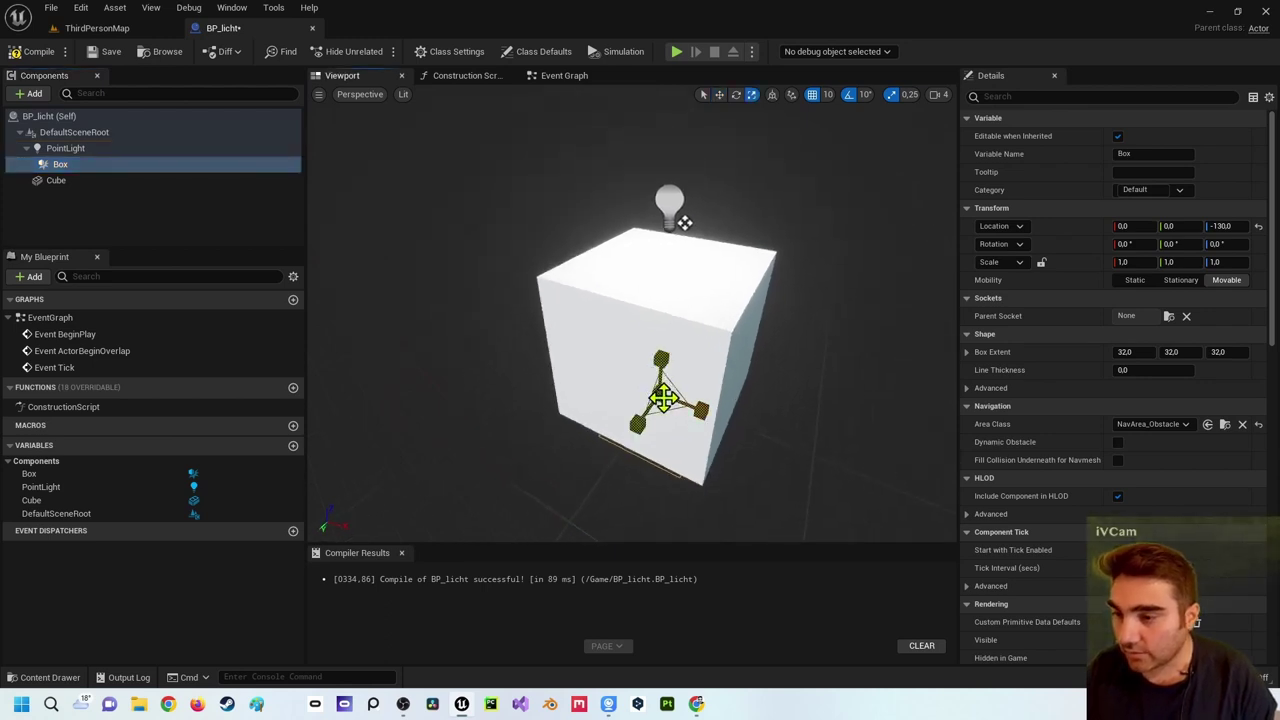
mouse_move(667, 410)
left_mouse_down()
mouse_move(643, 380)
mouse_move(660, 337)
left_mouse_up()
key("w")
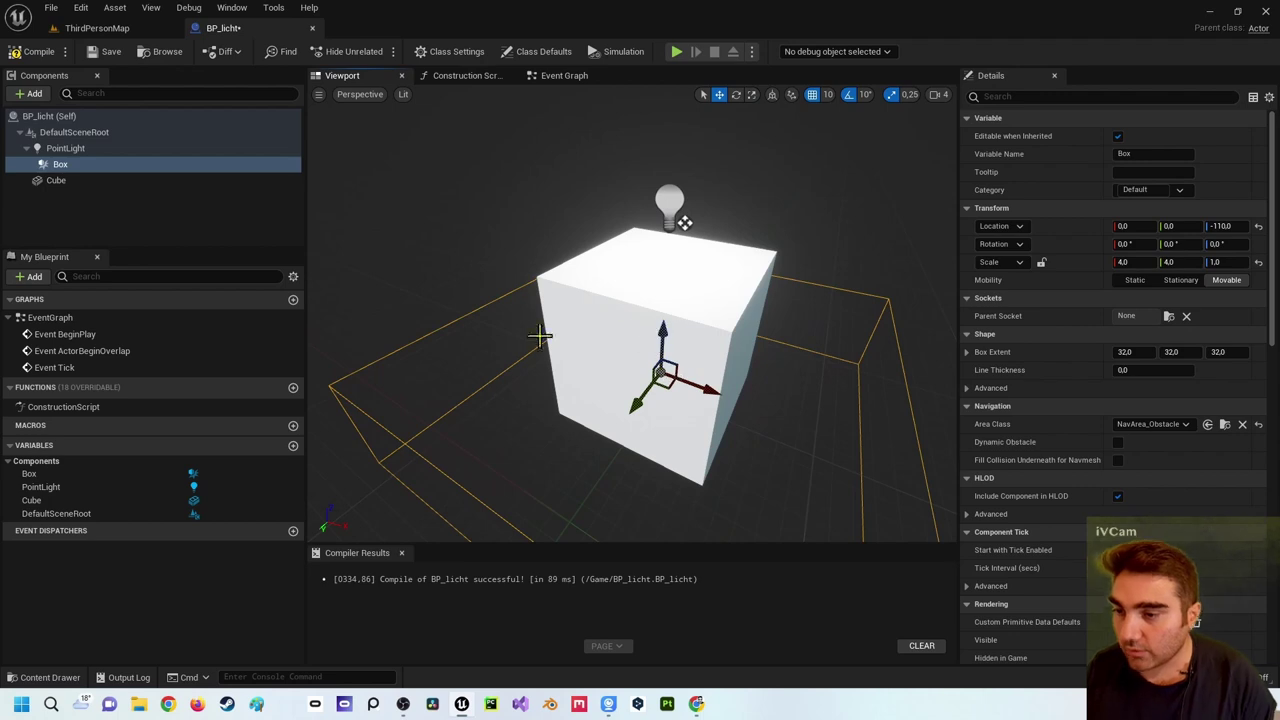
right_click_drag(540, 336, 560, 330)
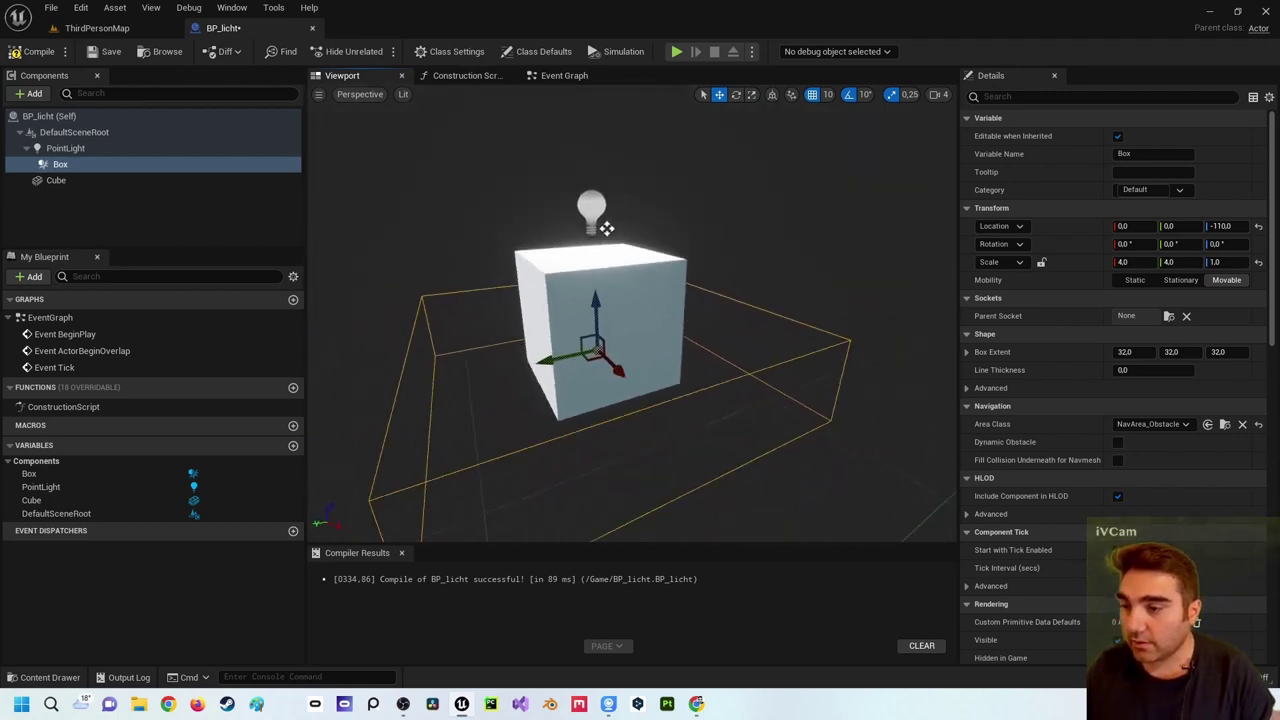
- Compile BP_licht and place an instance near the Player Start in ThirdPersonMap
left_click(30, 51)
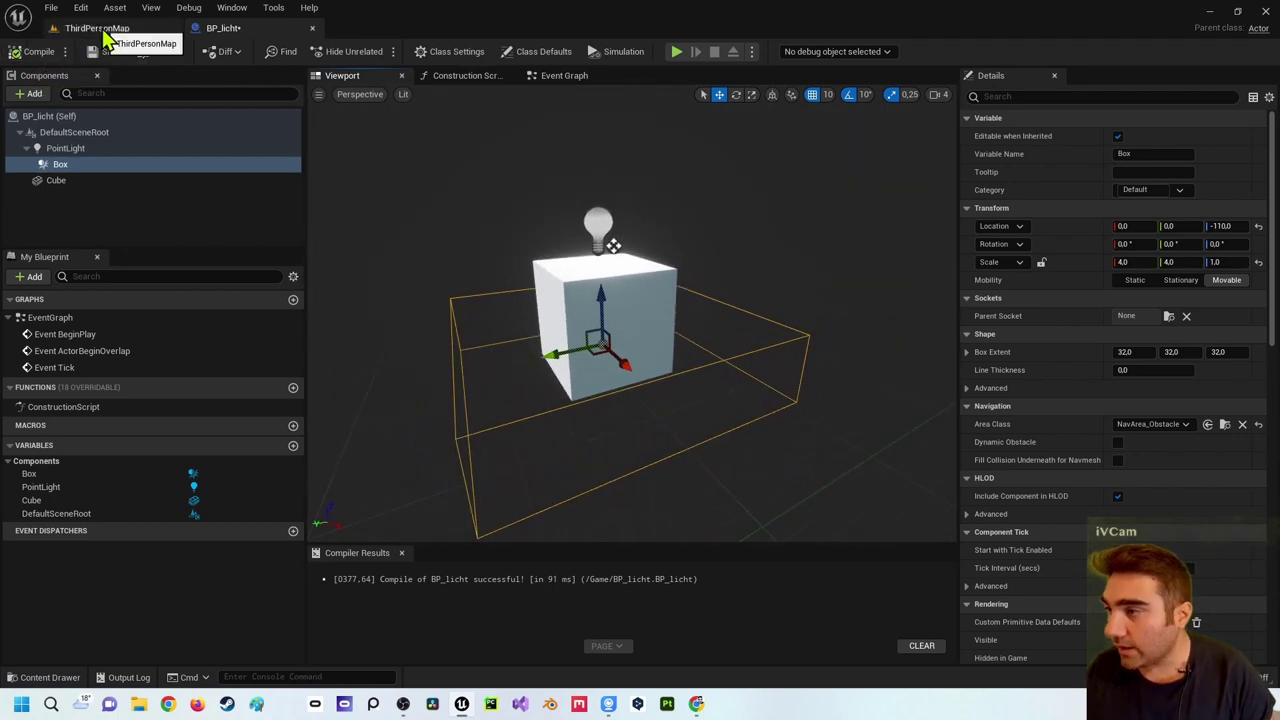
left_click(104, 36)
left_click_drag(480, 500, 550, 273)
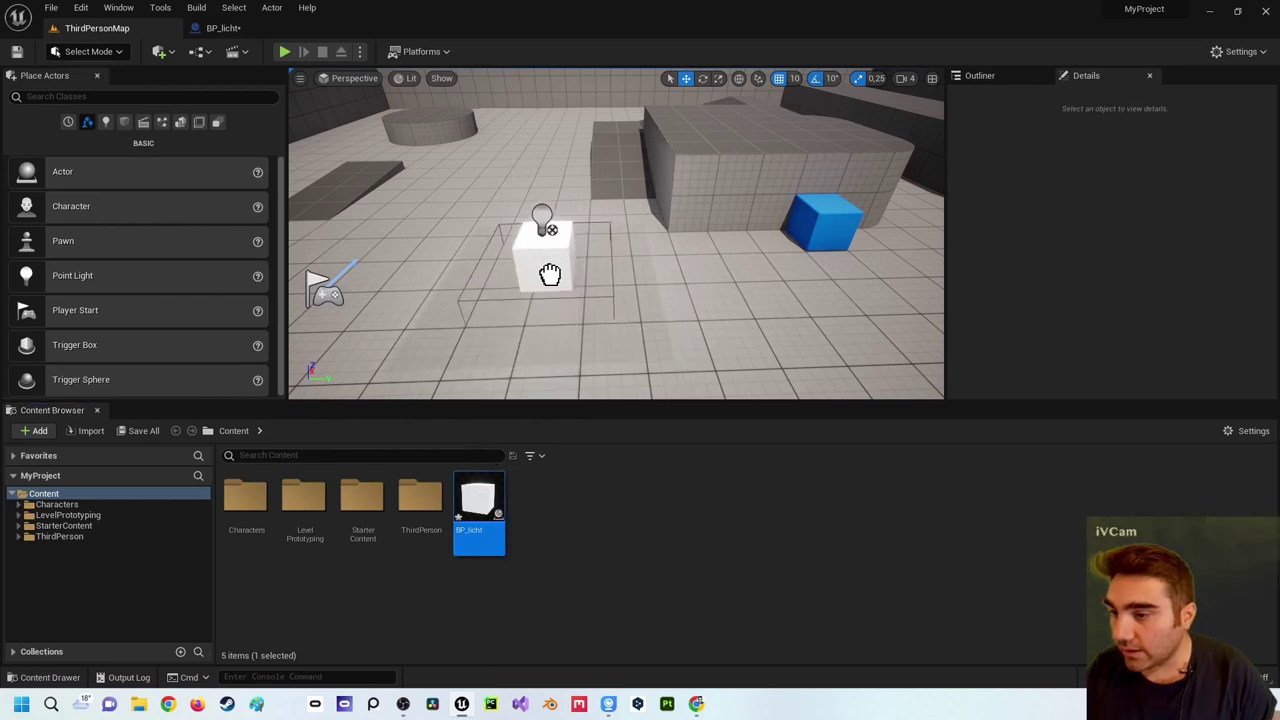
left_click(215, 30)
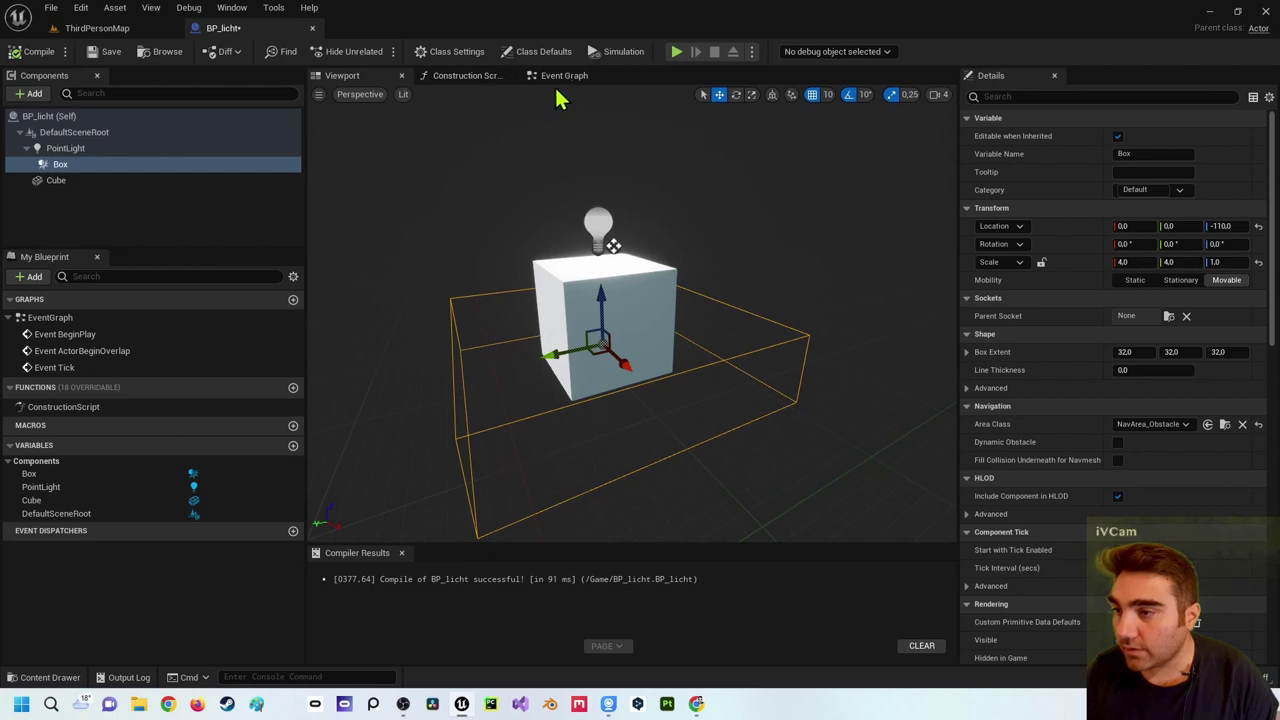
- Add an On Component Begin Overlap event for the Box collision to the Event Graph
left_click(564, 77)
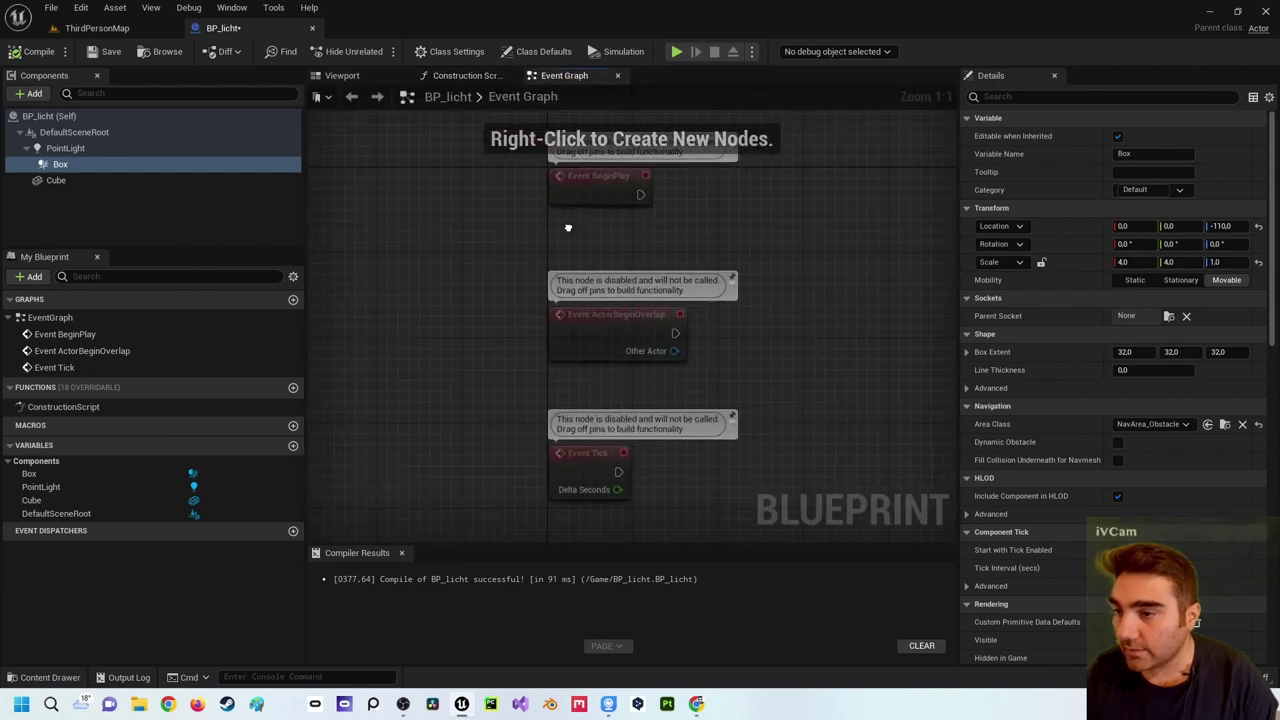
right_click_drag(567, 228, 362, 298)
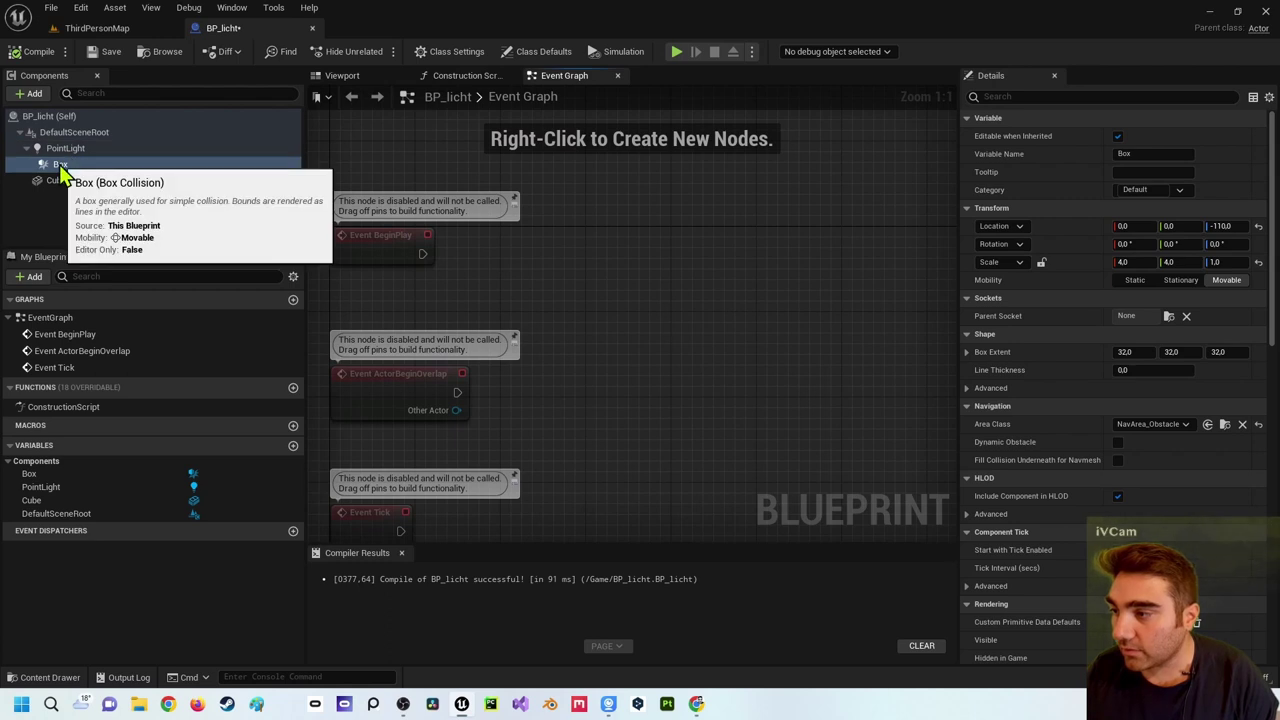
left_click_drag(60, 164, 638, 232)
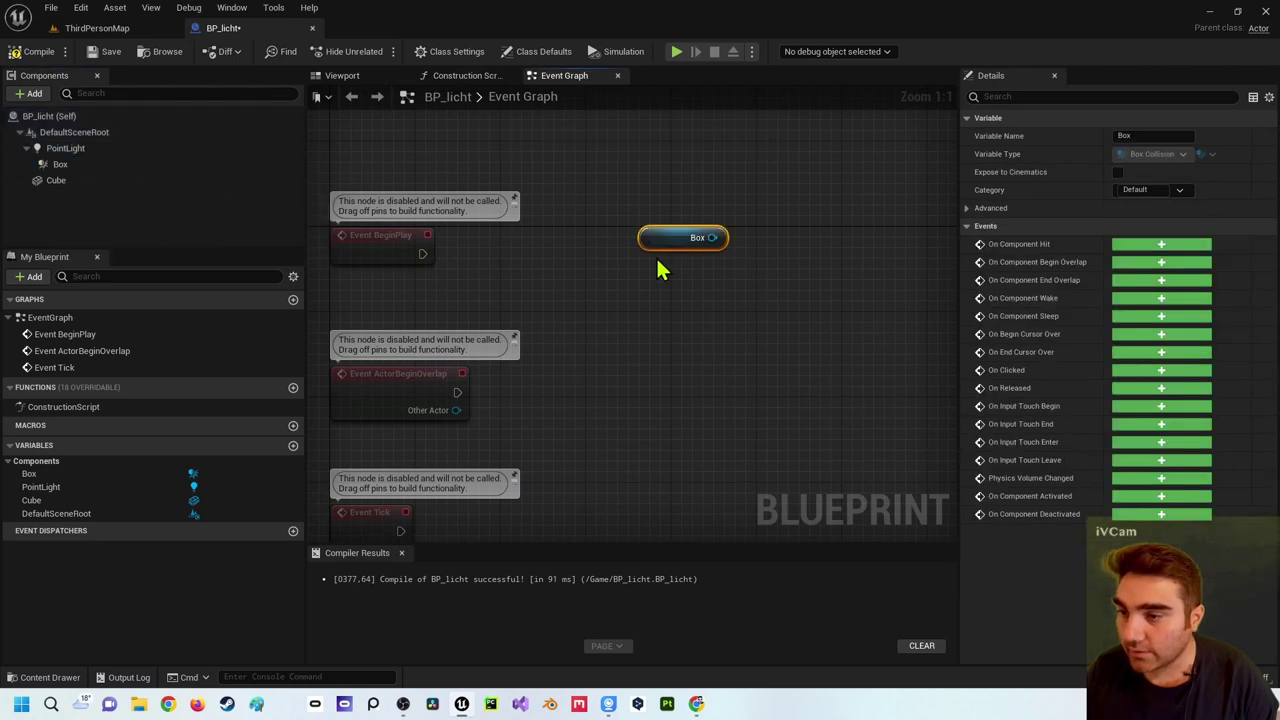
key("Delete")
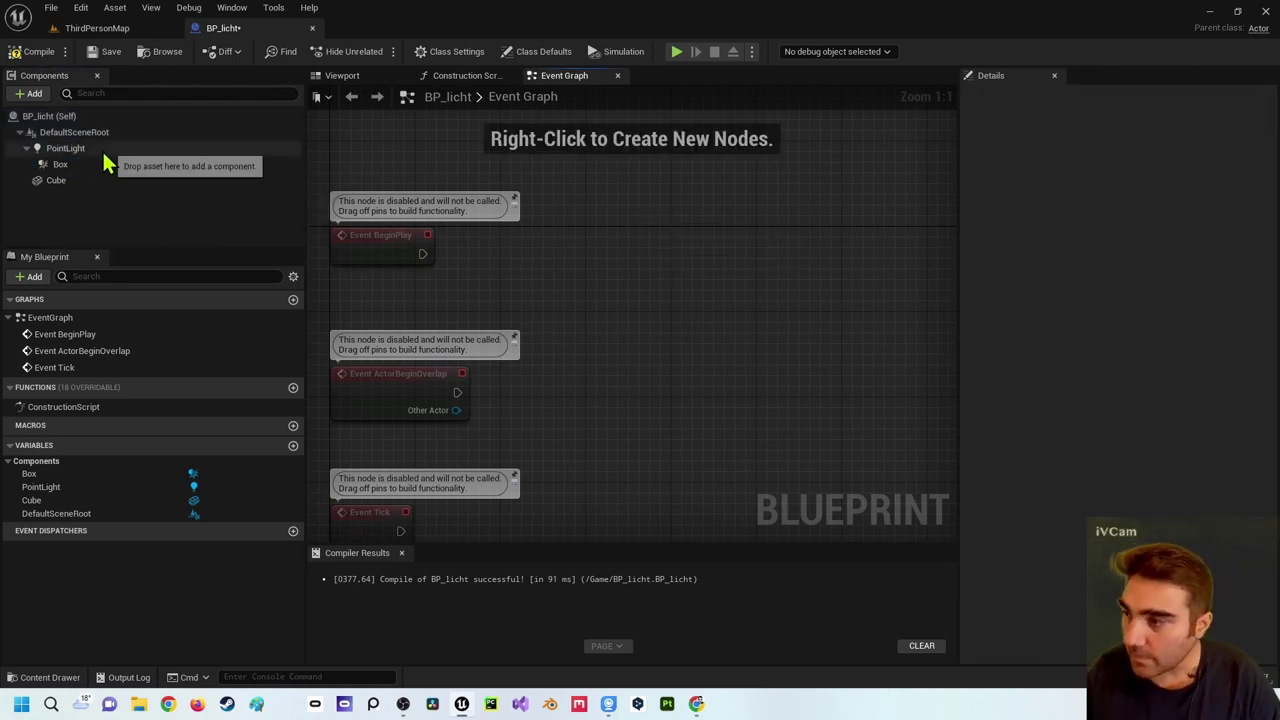
left_click(70, 165)
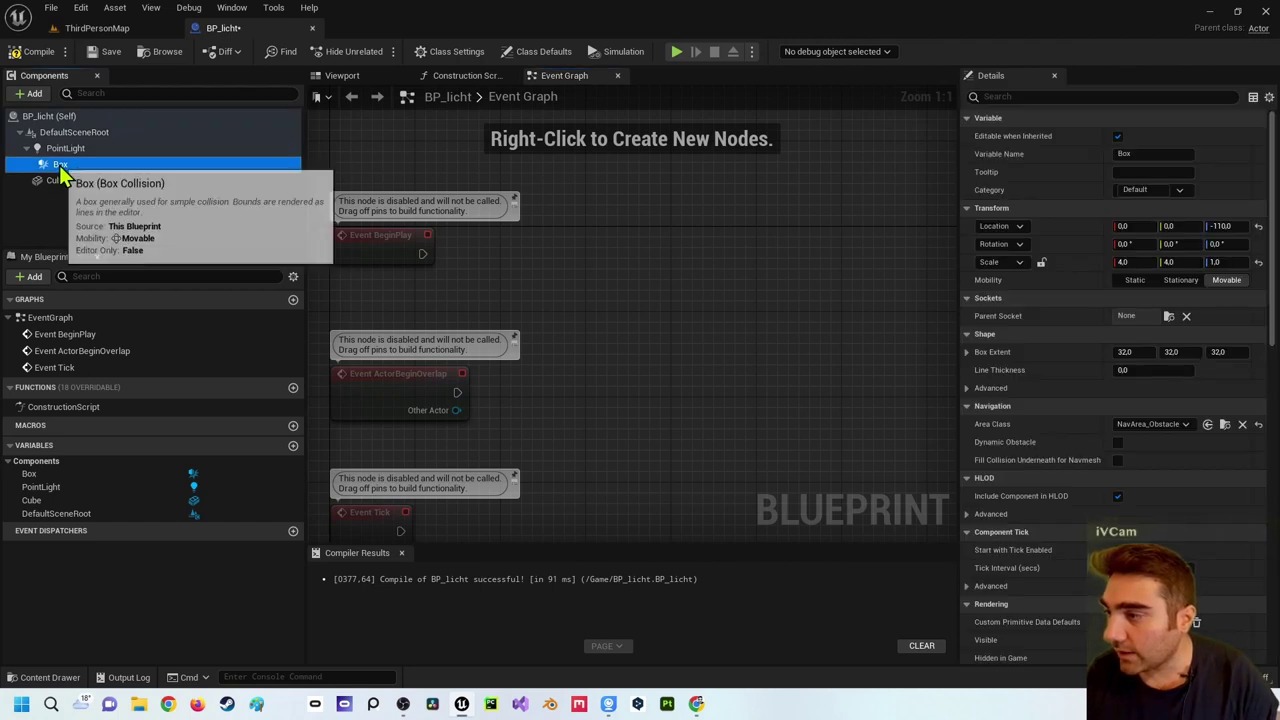
scroll(1051, 412, "down", 3)
scroll(1051, 412, "down", 5)
scroll(1051, 412, "down", 5)
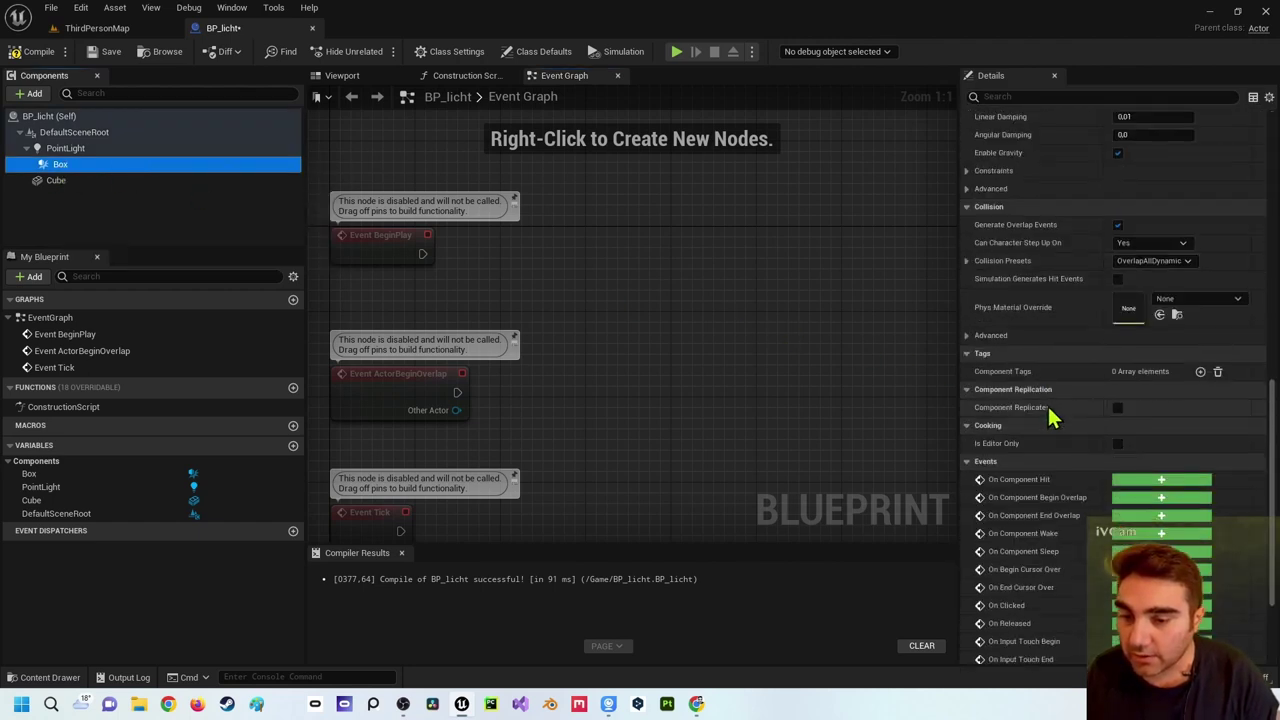
scroll(1051, 412, "down", 4)
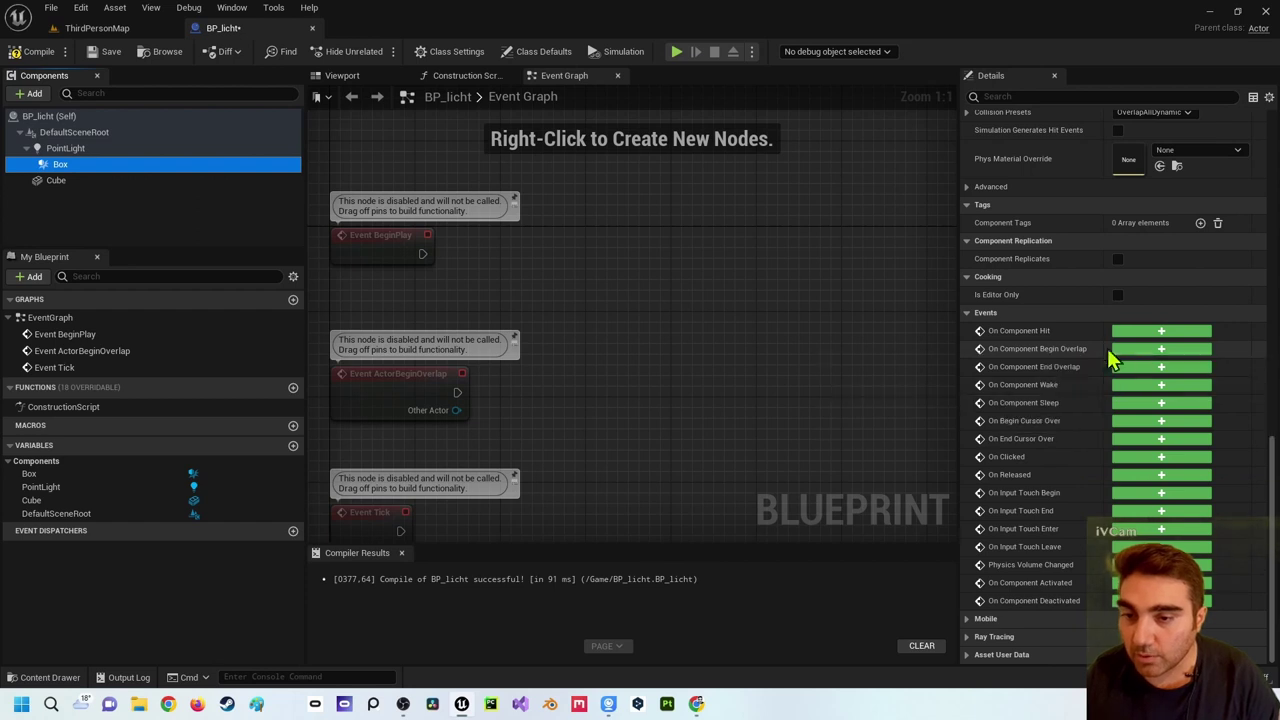
left_click(1159, 348)
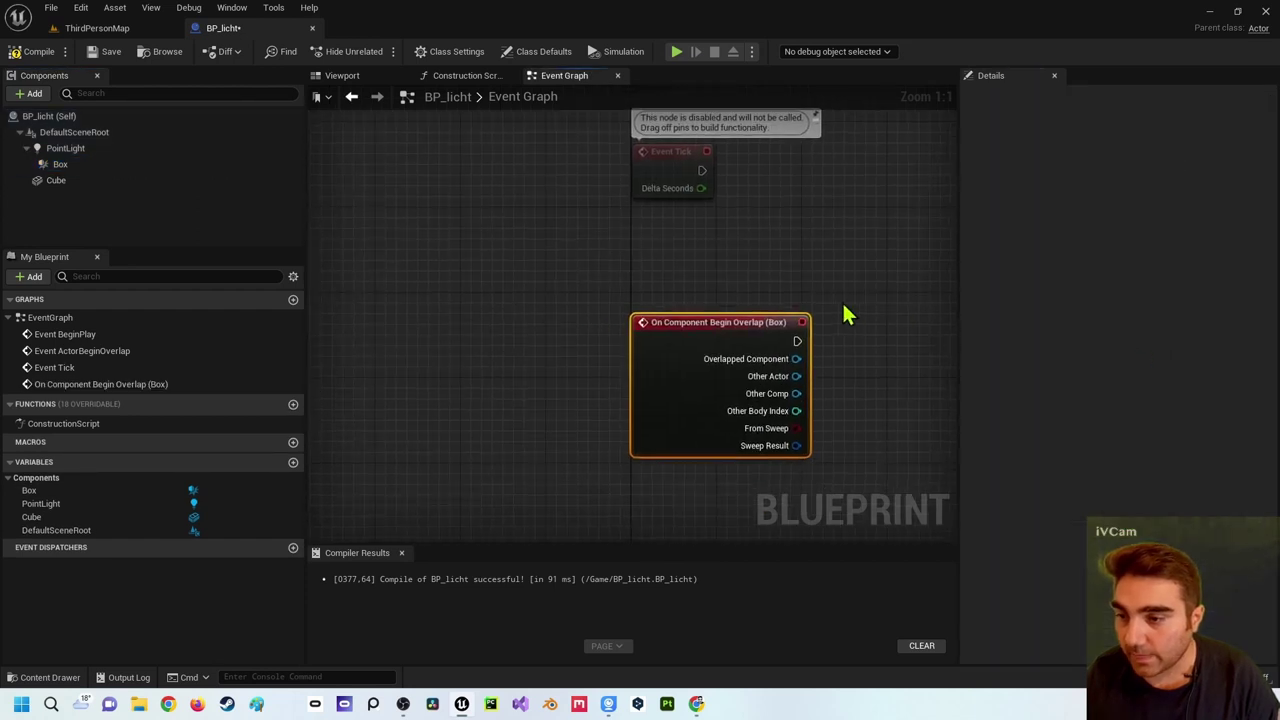
right_click_drag(604, 225, 522, 176)
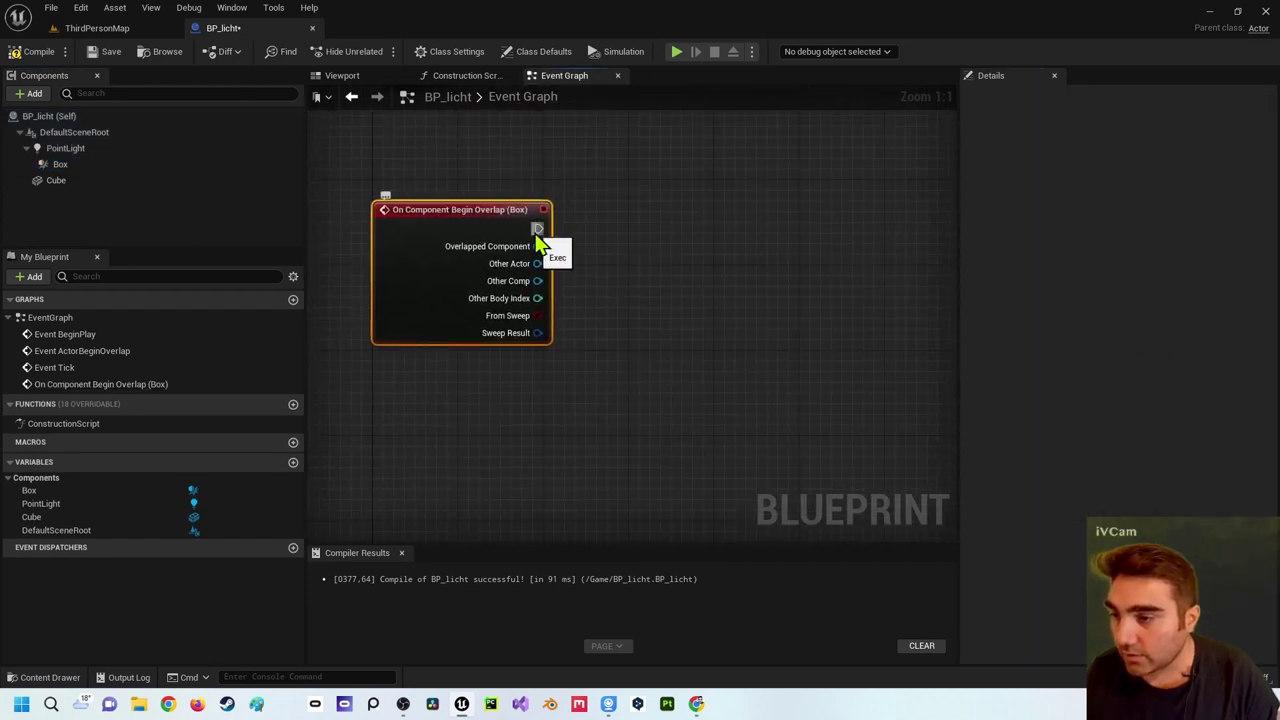
- Add a Point Light reference node and search its actions for 'set color'
left_click_drag(50, 148, 460, 380)
right_click_drag(613, 376, 643, 384)
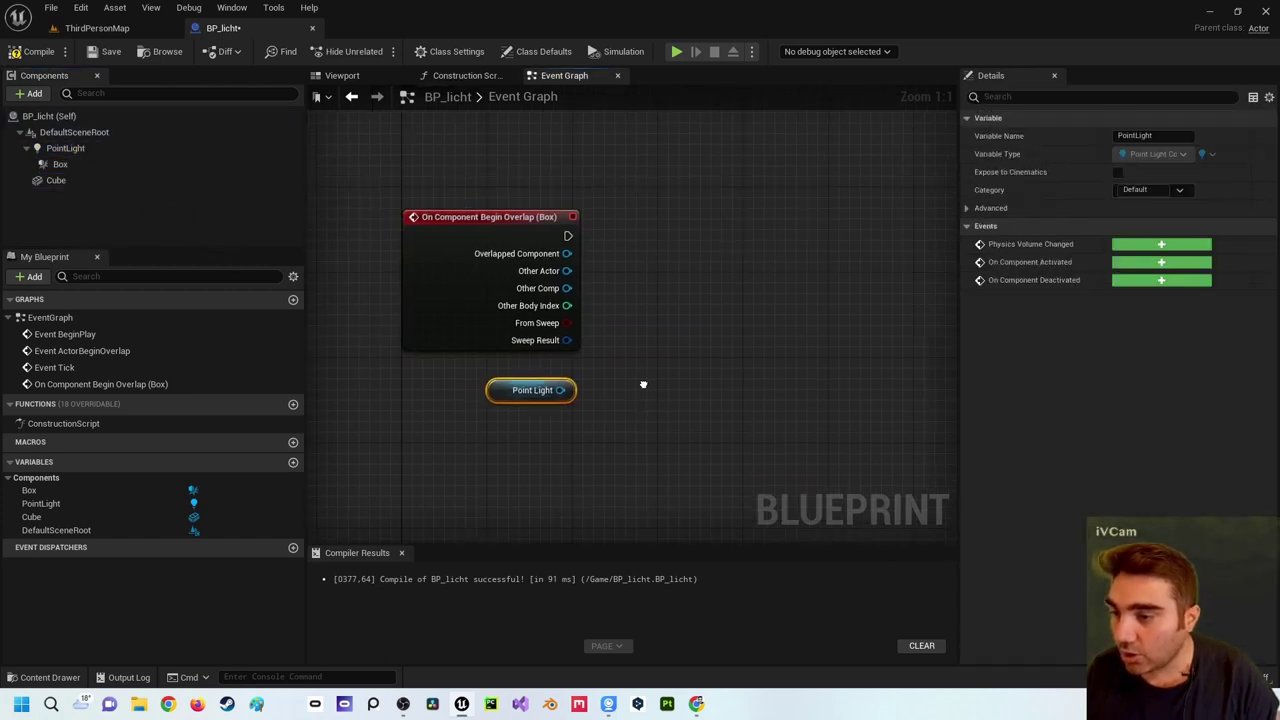
left_click_drag(560, 390, 668, 250)
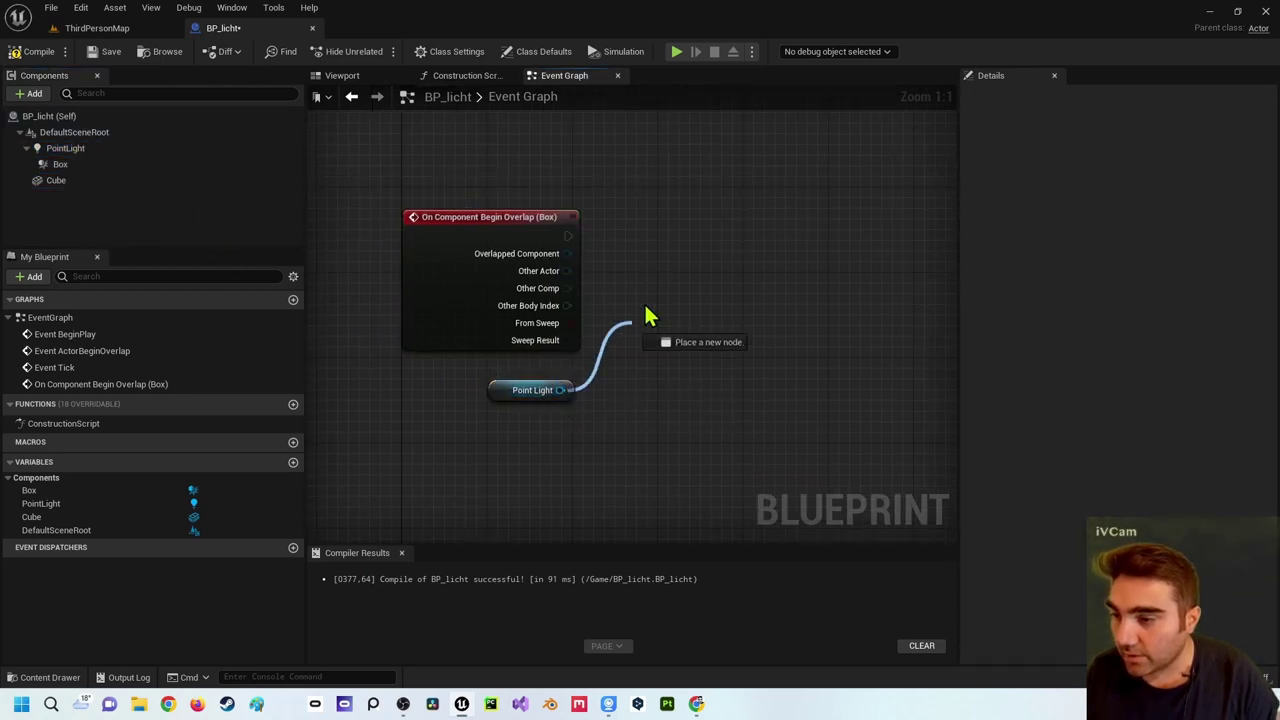
type("set")
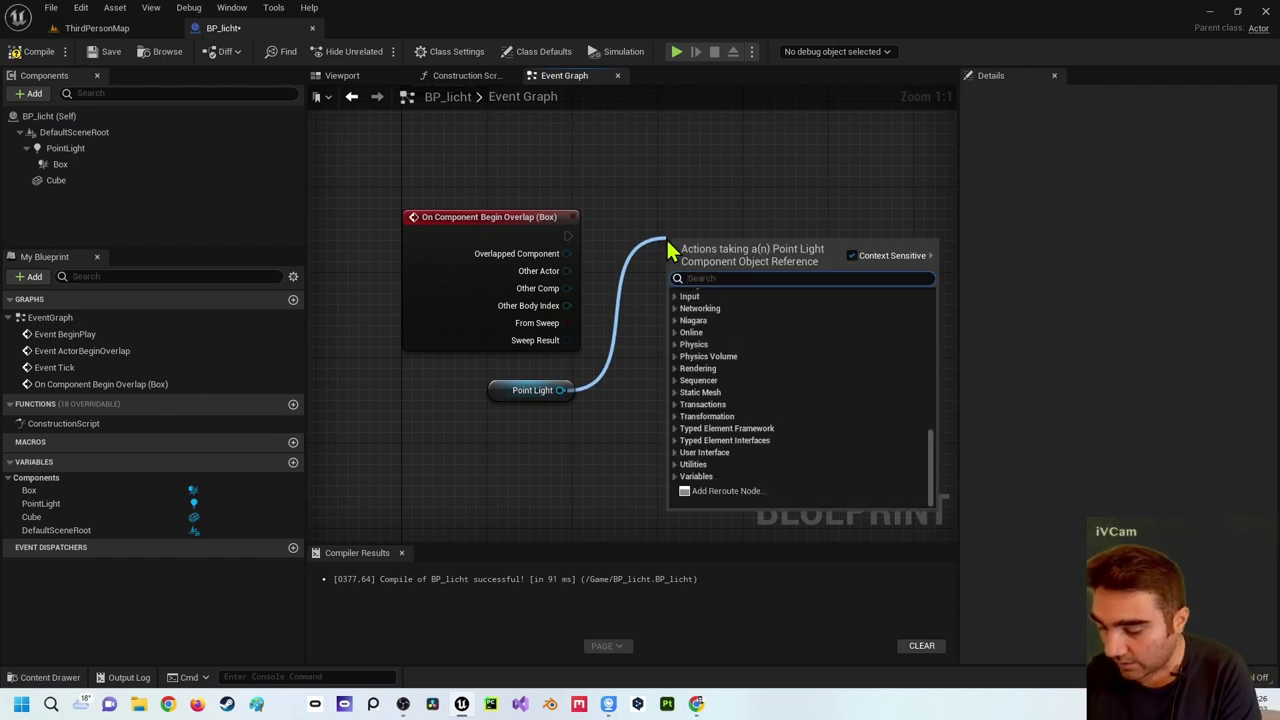
type(" color")
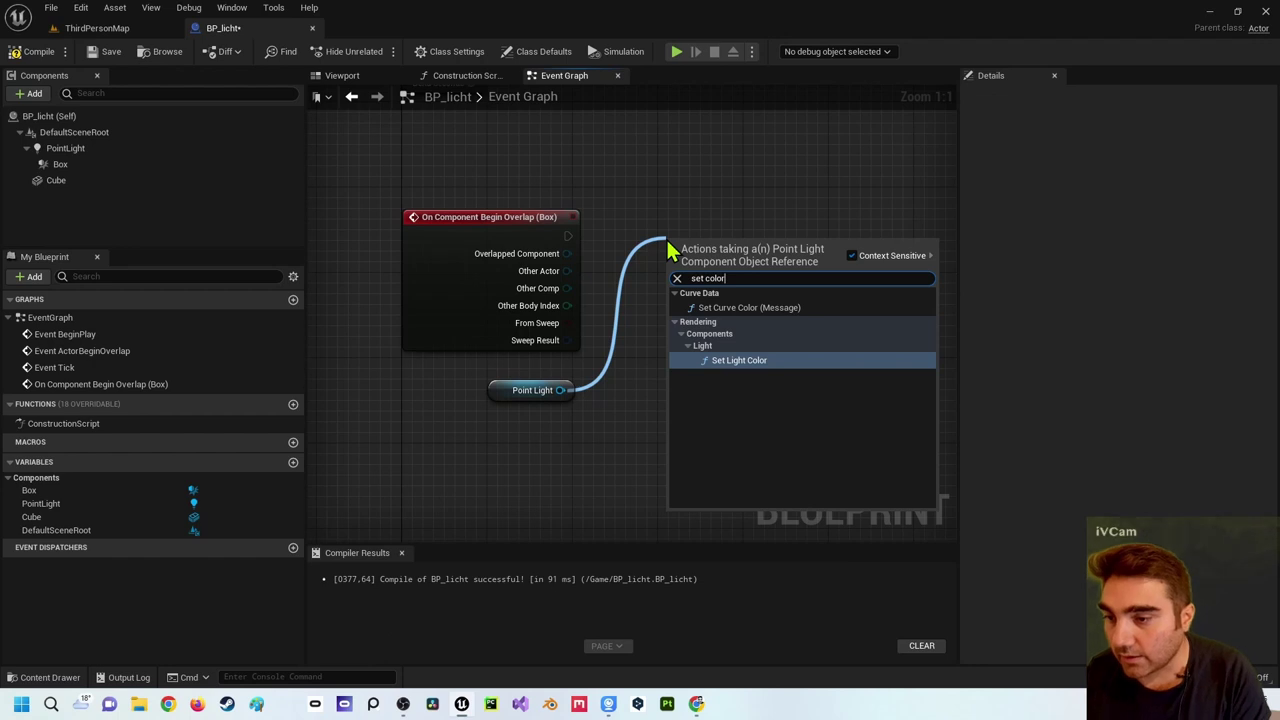
- Add a Set Light Color node for the Point Light, driven by the overlap event
key("Return")
left_click_drag(670, 250, 670, 207)
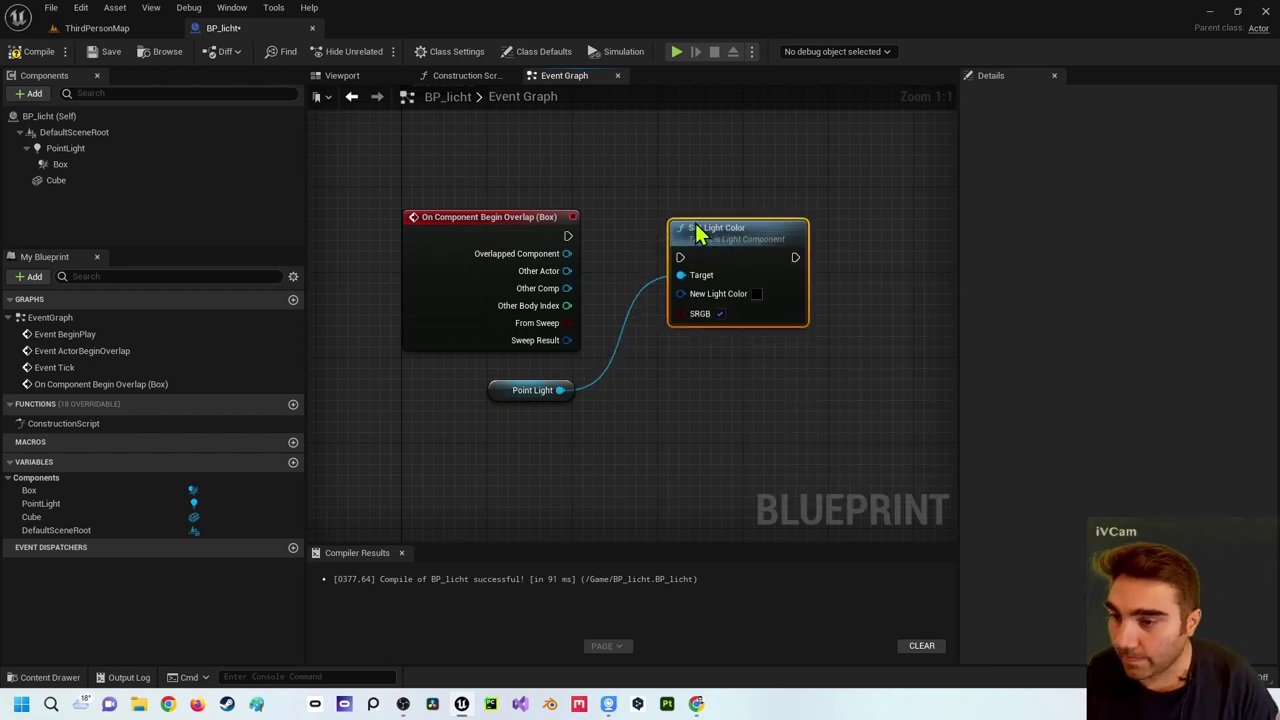
left_click_drag(568, 236, 680, 236)
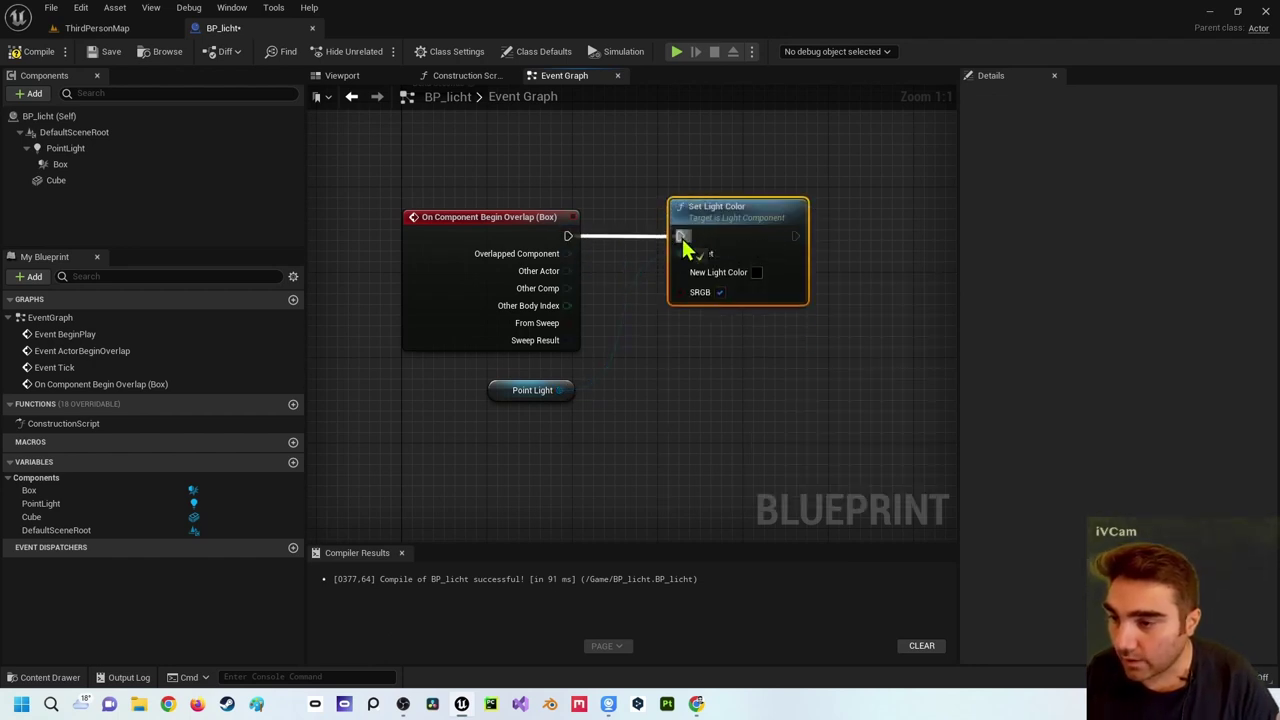
- Set the node's New Light Color to pure red
left_click(757, 275)
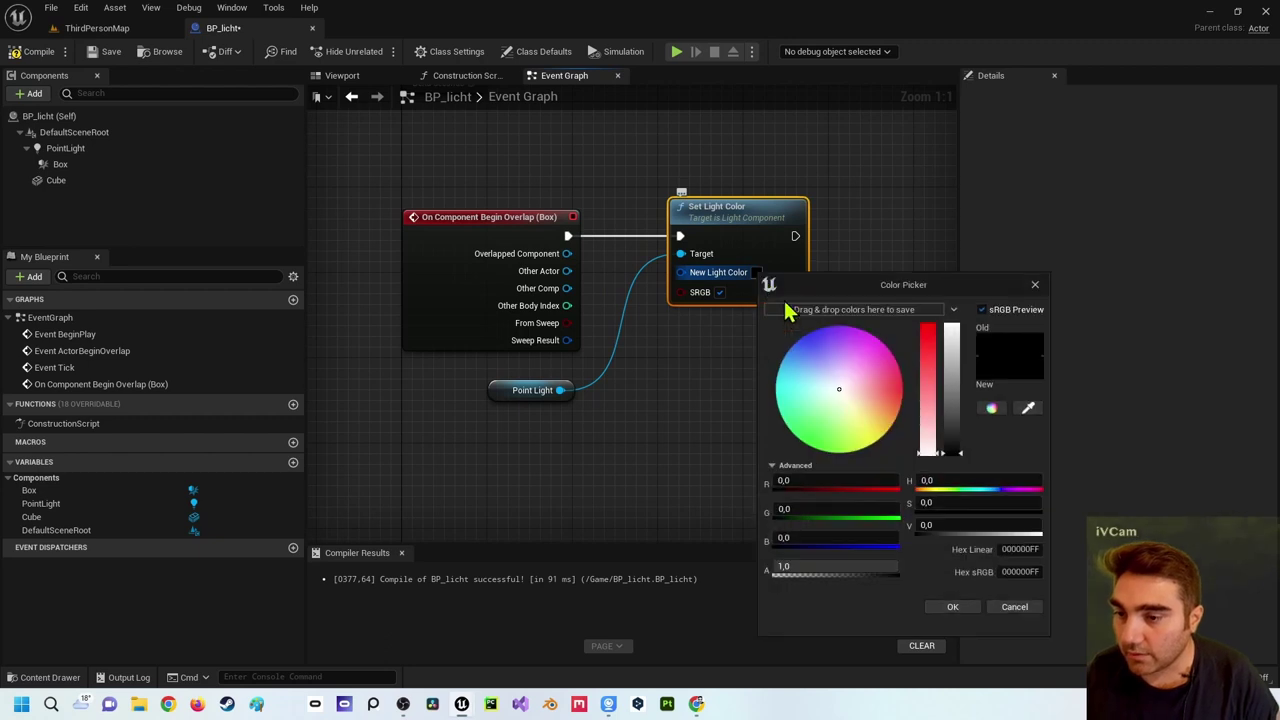
mouse_move(851, 391)
left_mouse_down()
mouse_move(906, 384)
mouse_move(954, 307)
left_mouse_up()
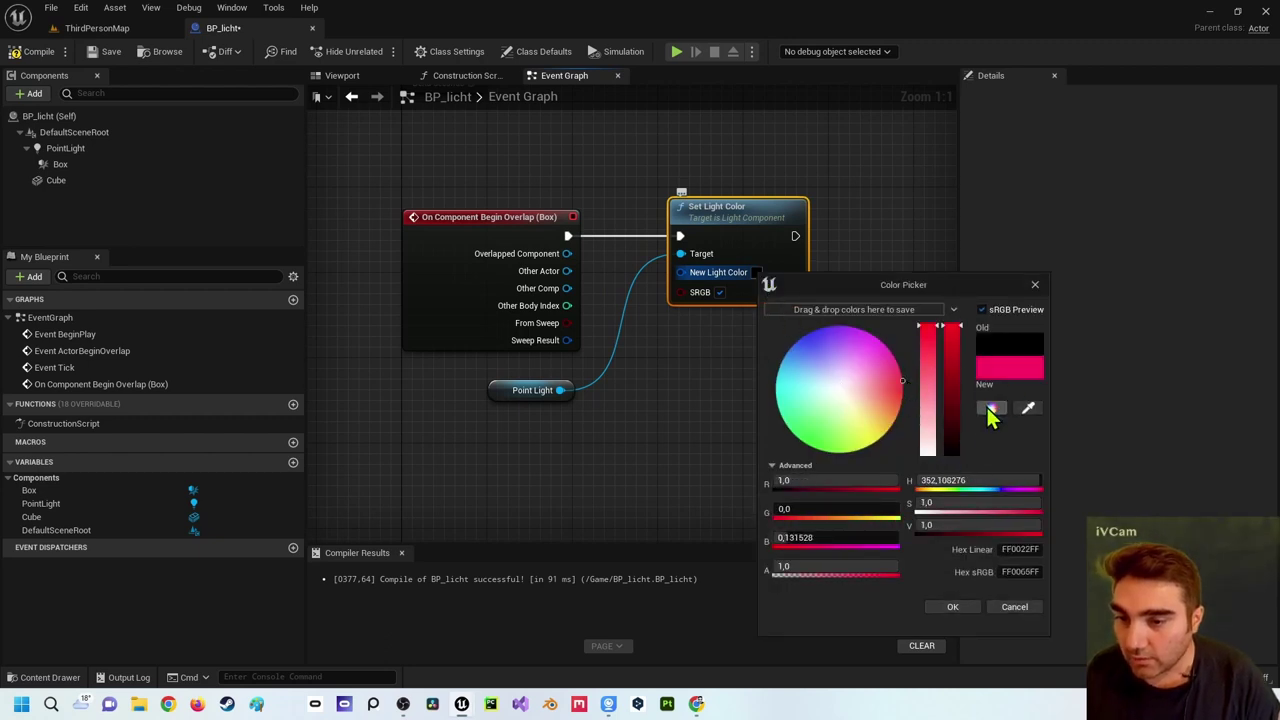
left_click_drag(896, 369, 907, 393)
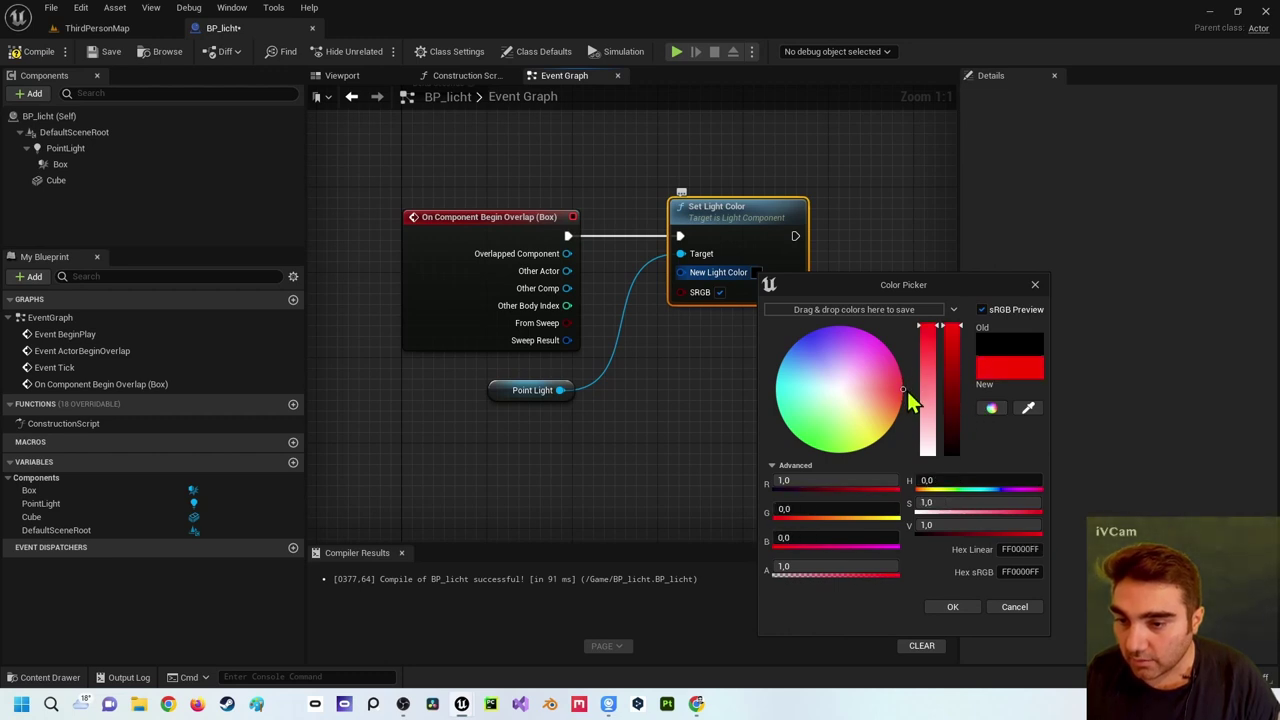
left_click(954, 607)
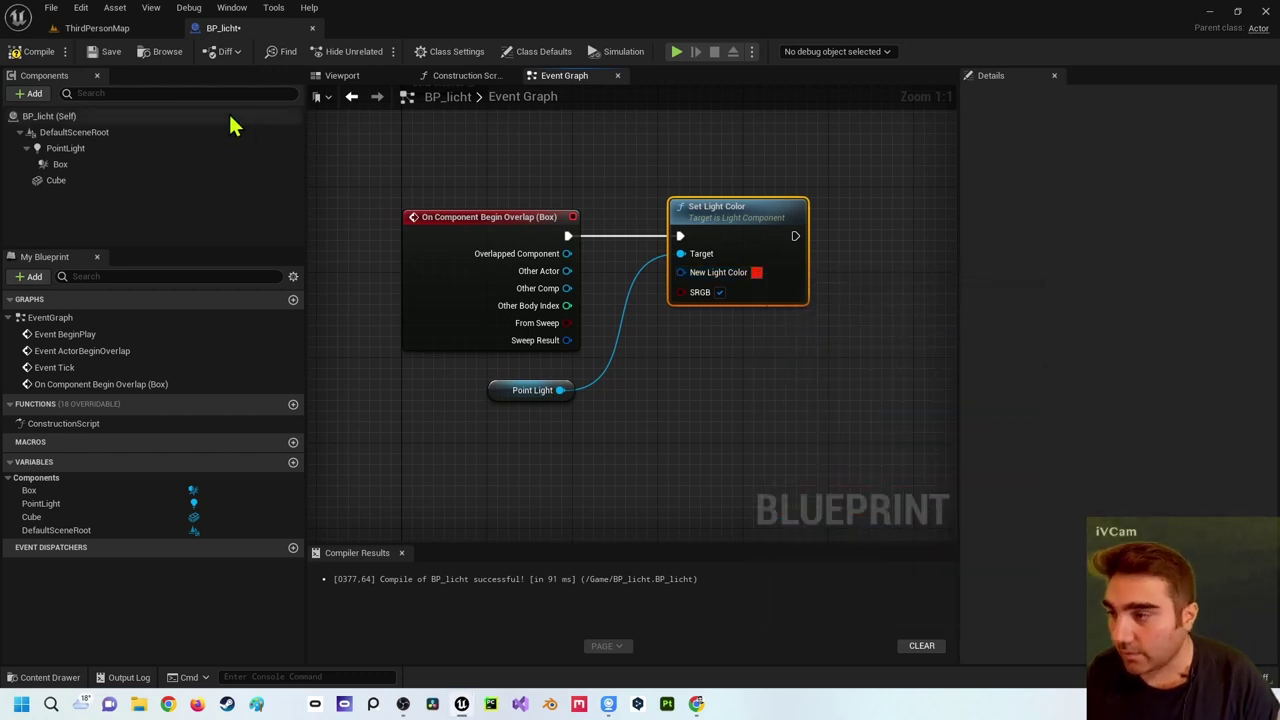
- Compile BP_licht and play-test ThirdPersonMap in Standalone, walking onto the cube
left_click(28, 56)
left_click(85, 30)
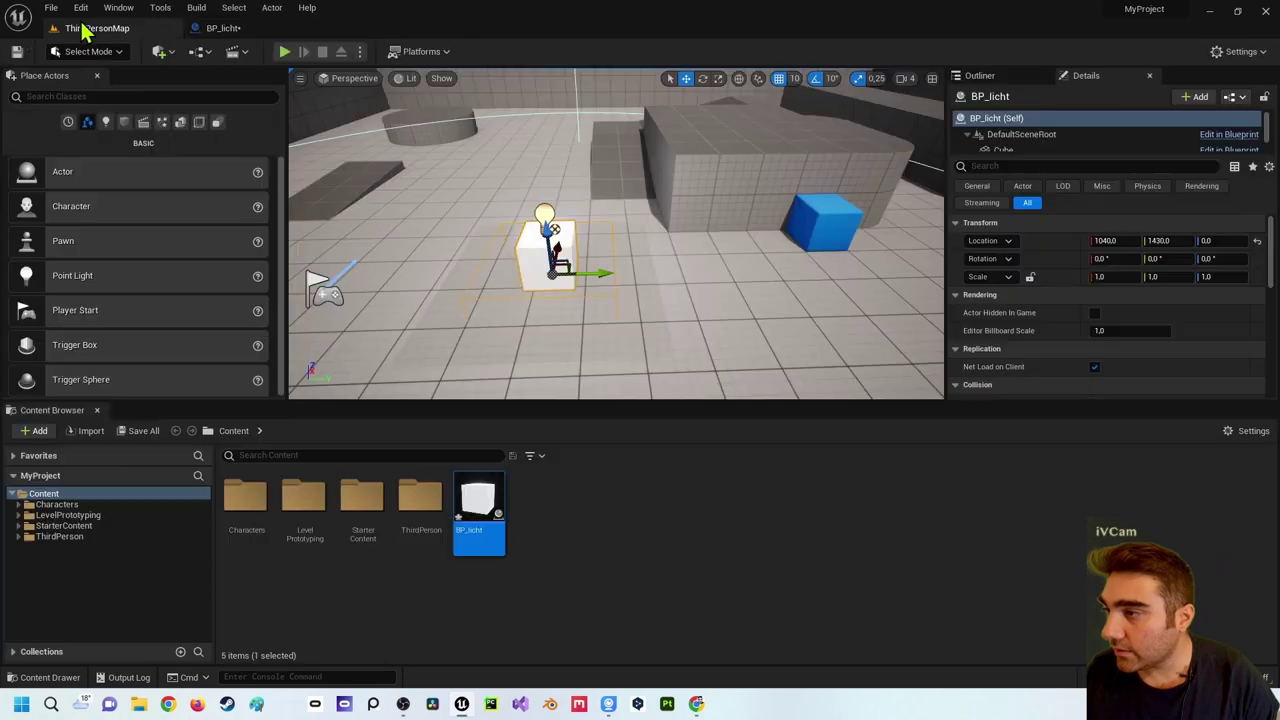
left_click(360, 51)
left_click(414, 117)
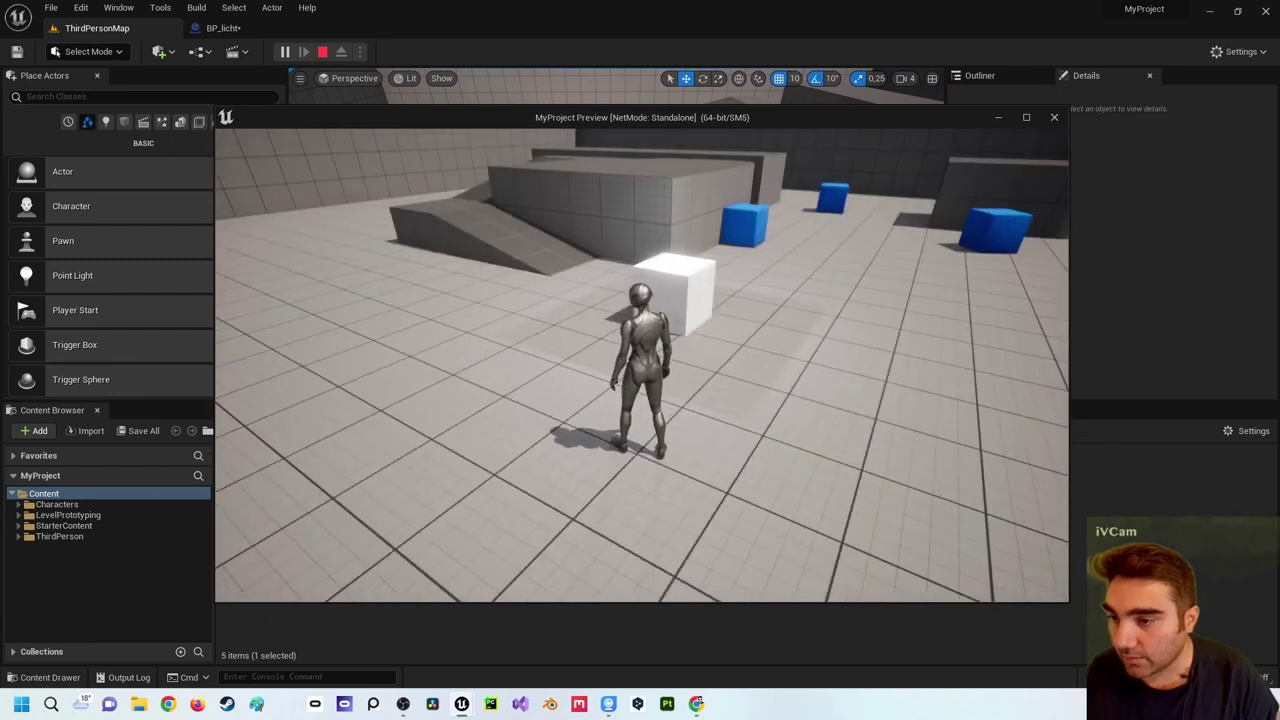
key("w")
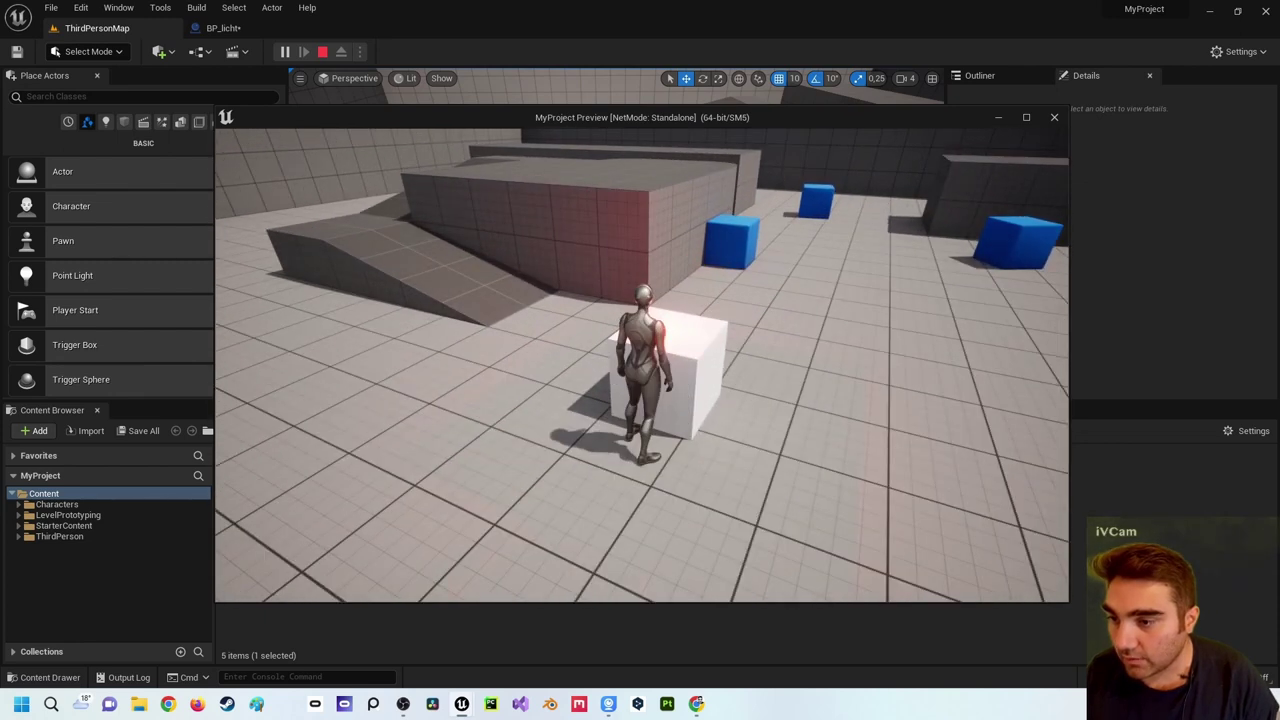
key("s")
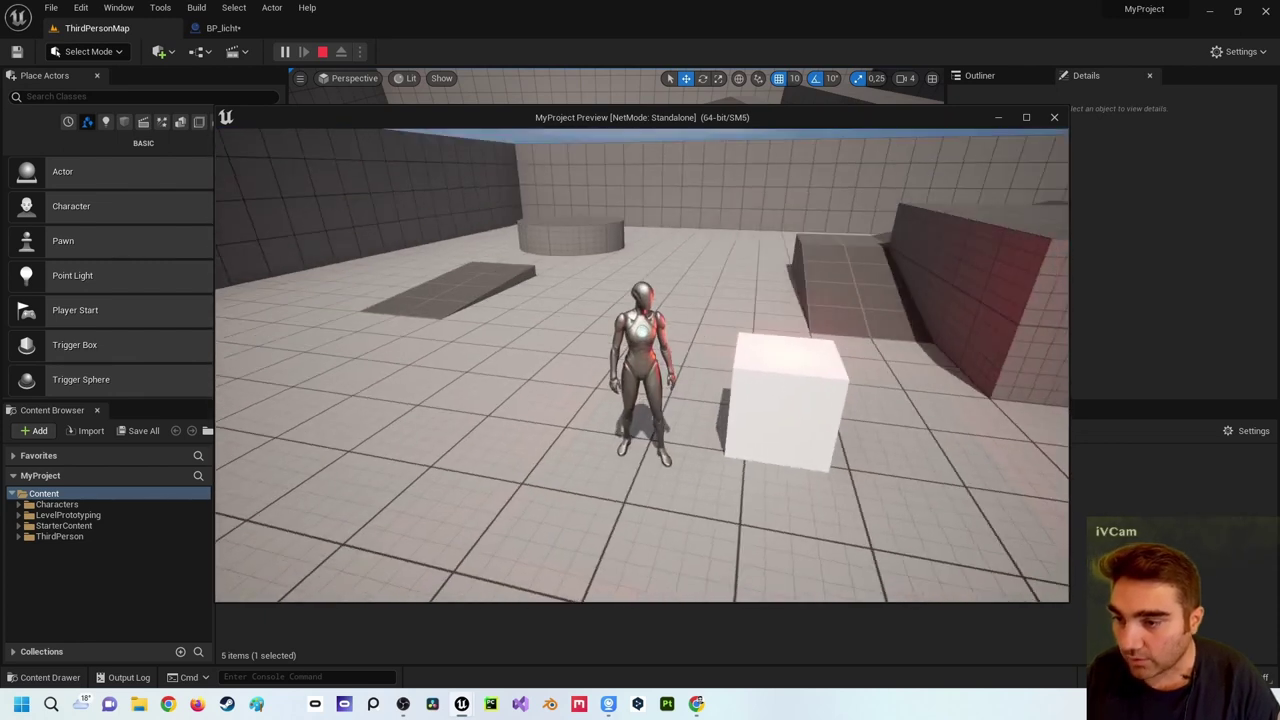
key("Escape")
right_click_drag(484, 165, 484, 165)
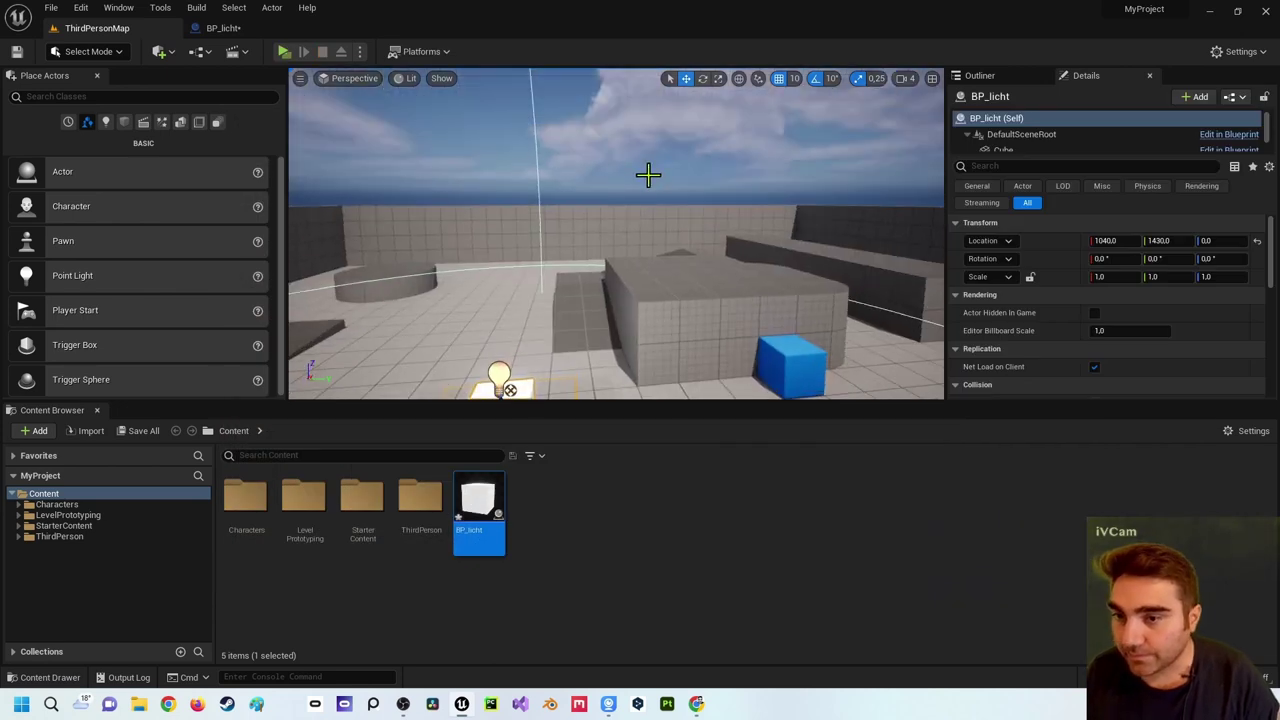
- Rearrange the overlap event and Point Light nodes in the BP_licht graph
left_click(220, 30)
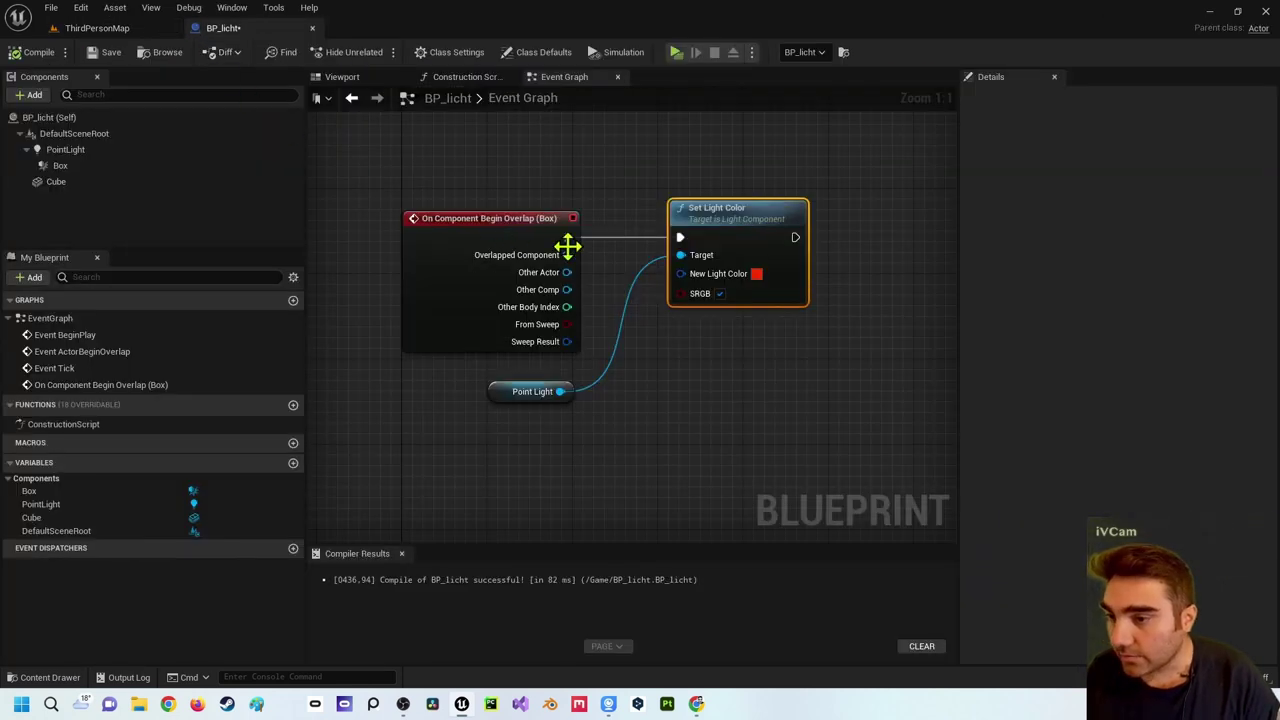
right_click_drag(615, 370, 615, 333)
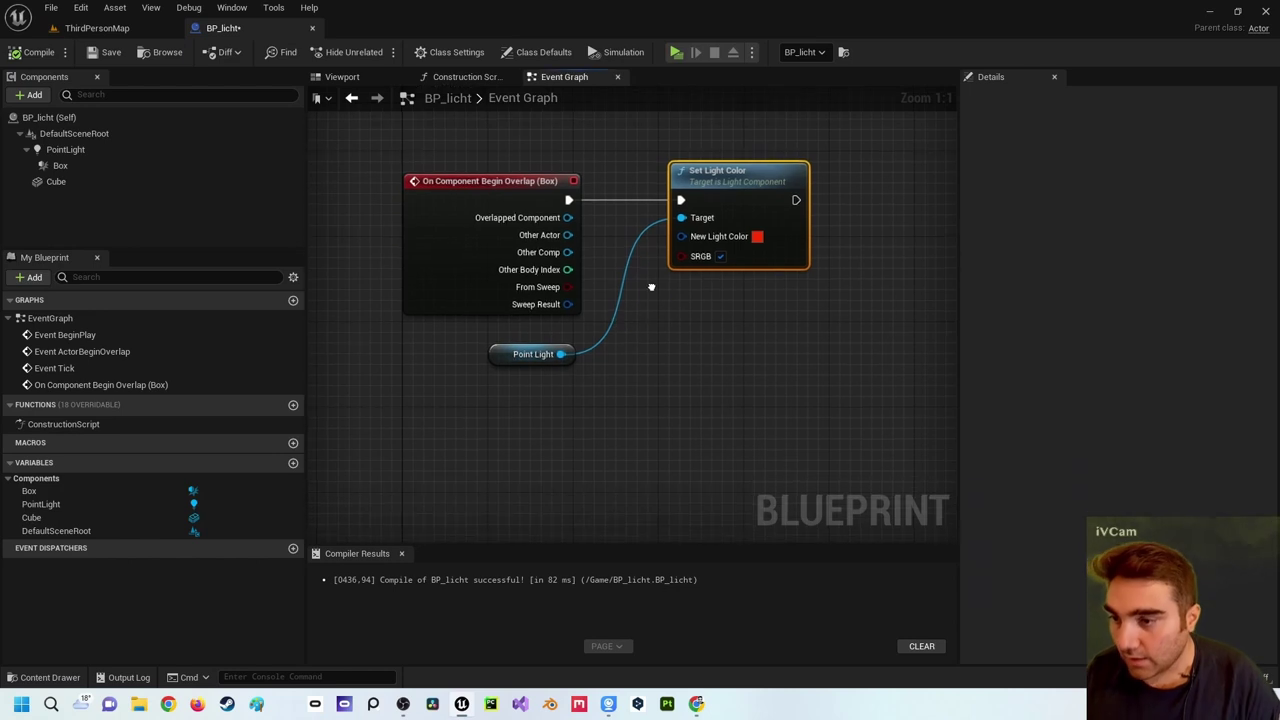
left_click_drag(509, 180, 423, 181)
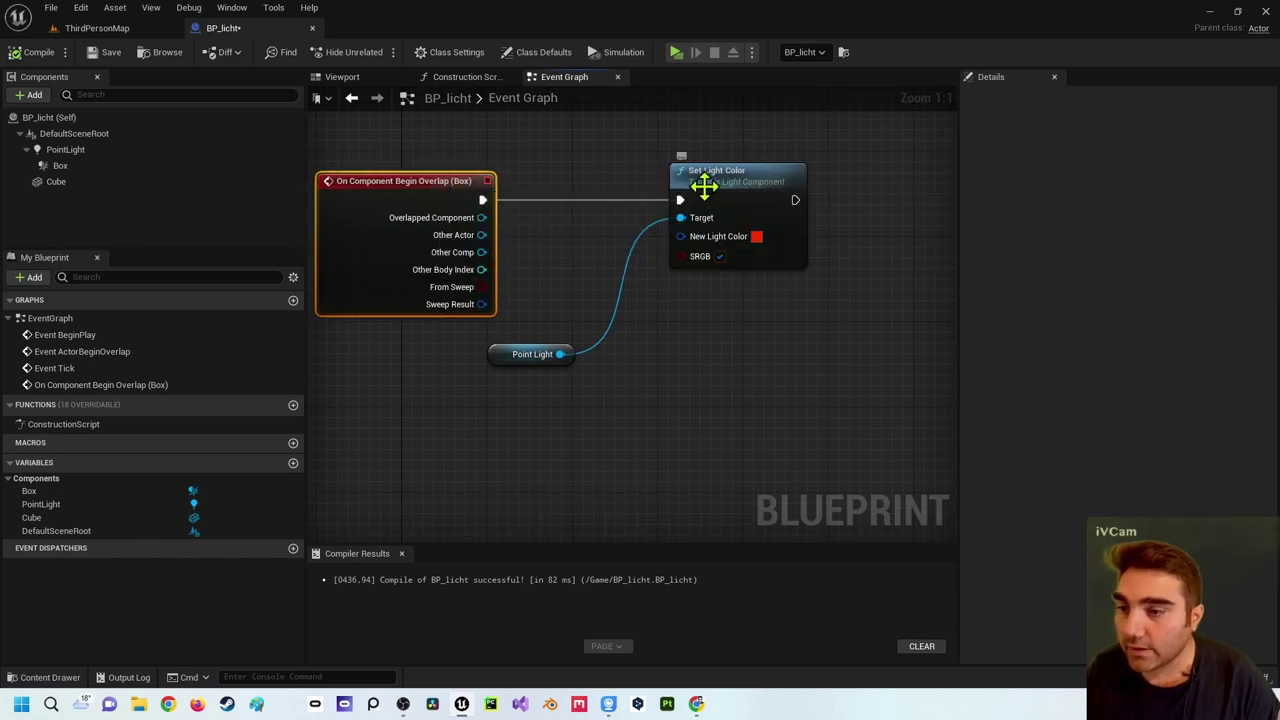
left_click_drag(494, 350, 543, 251)
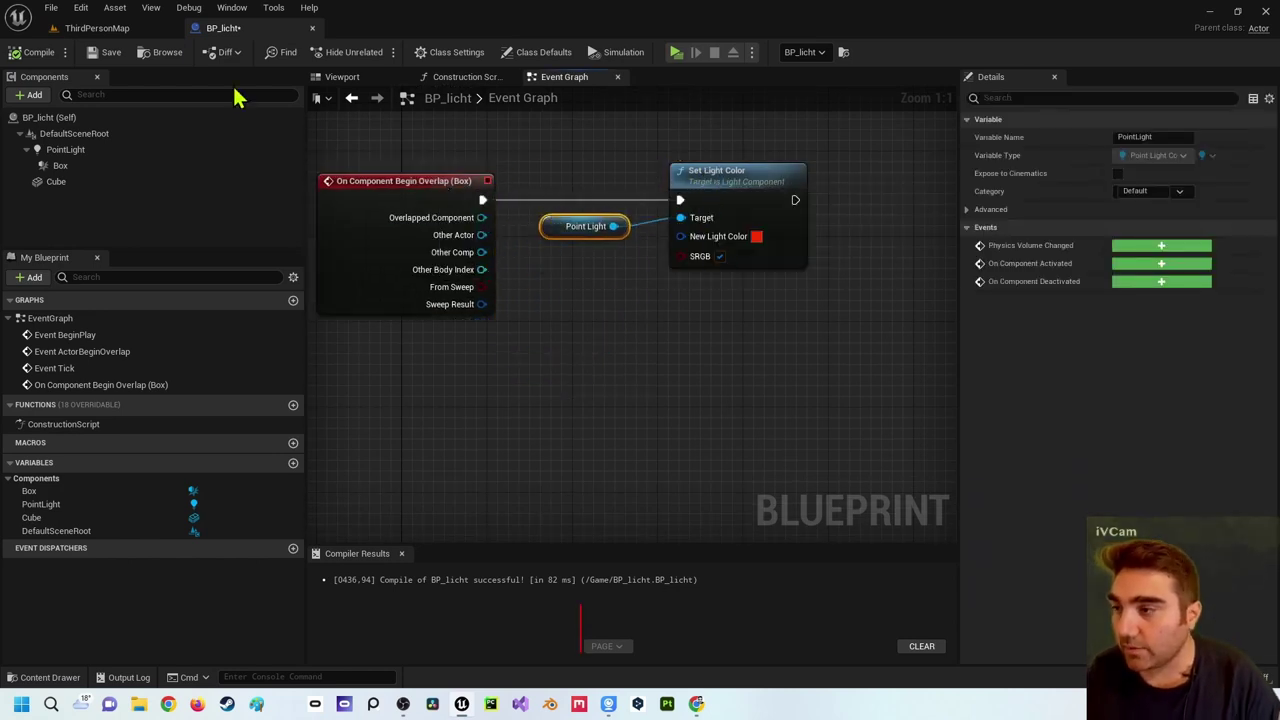
- Place three more BP_licht cubes at separate spots on the level floor
left_click(120, 30)
key("f")
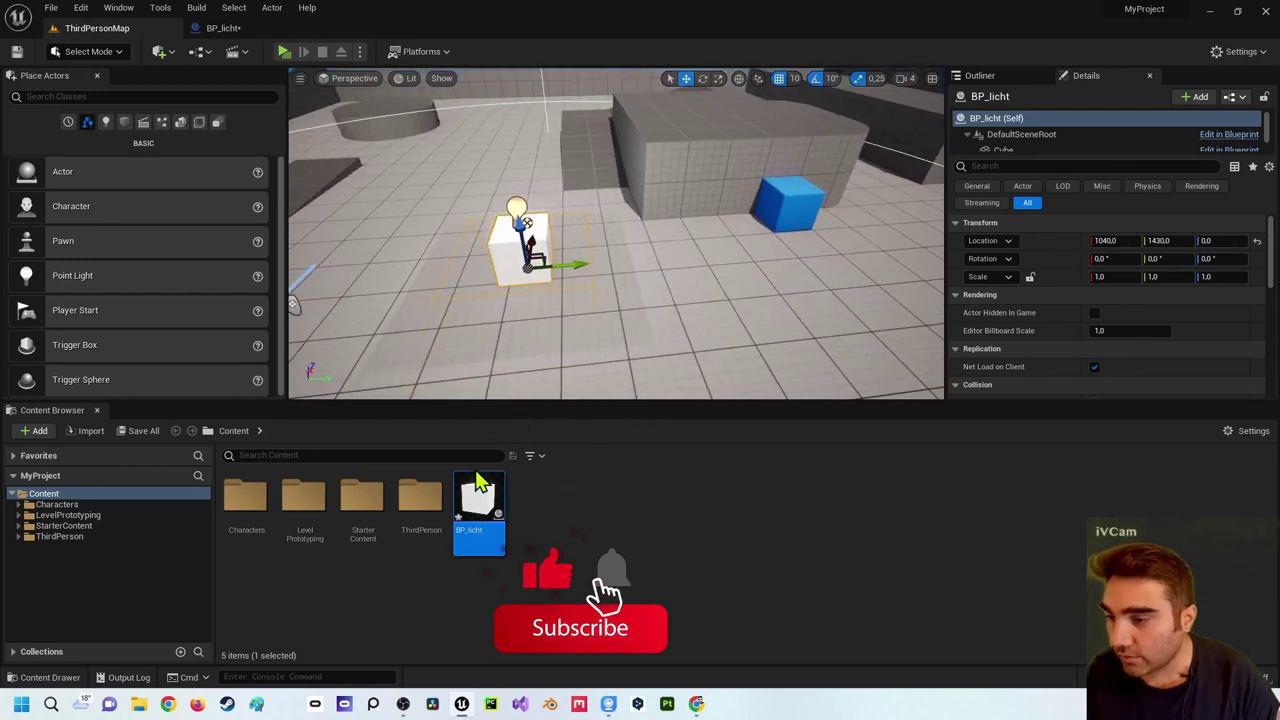
left_click_drag(479, 508, 776, 262)
left_click_drag(479, 505, 373, 217)
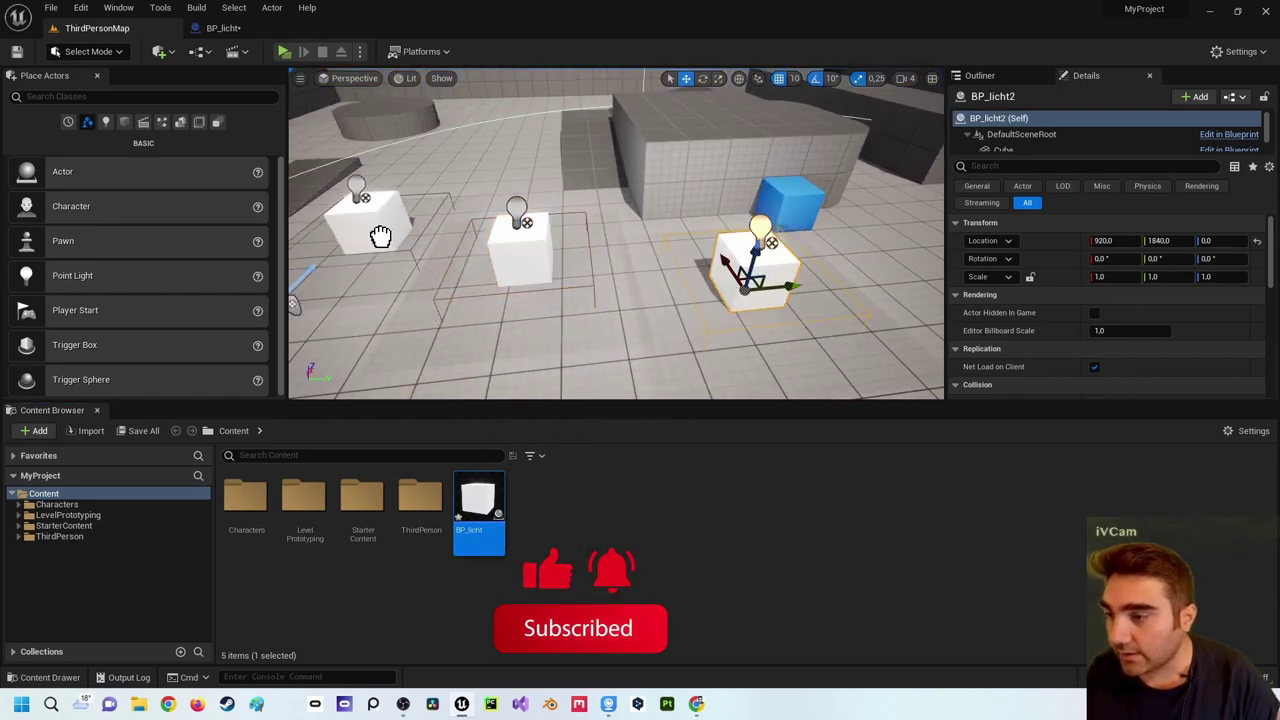
left_click_drag(479, 505, 530, 160)
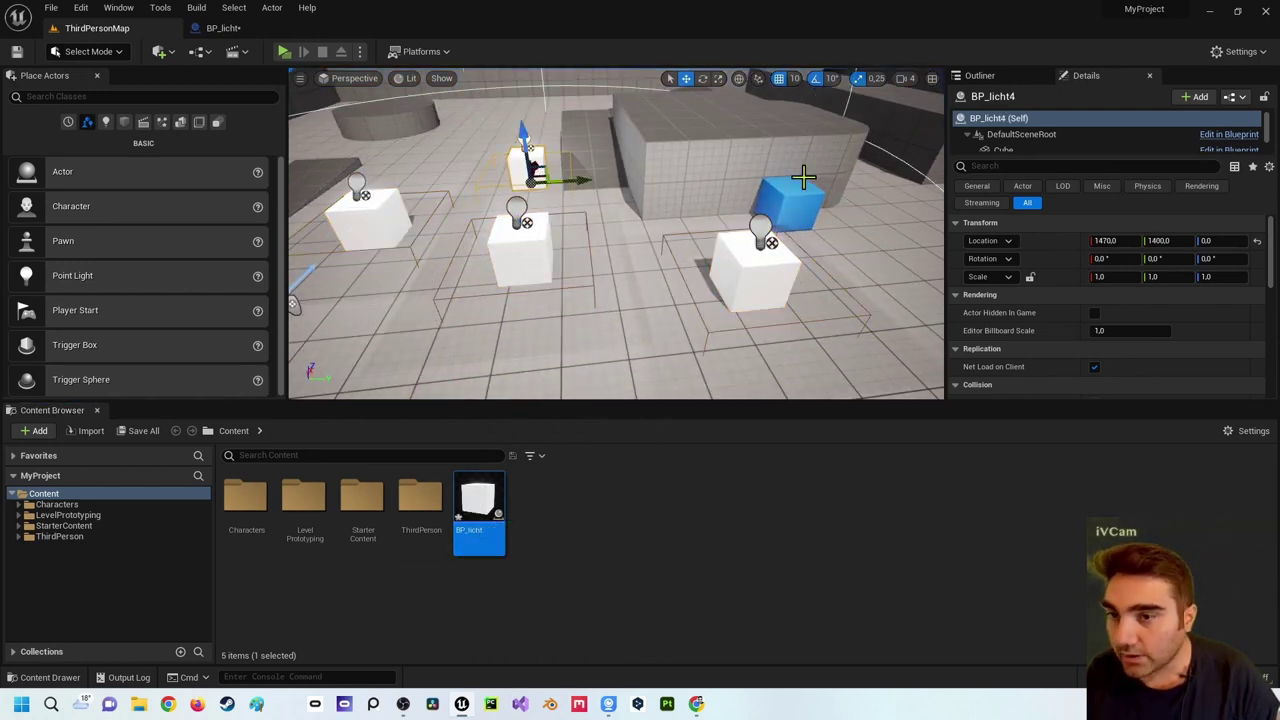
- Select BP_licht through BP_licht4 in the Outliner and viewport to check each cube
left_click(976, 76)
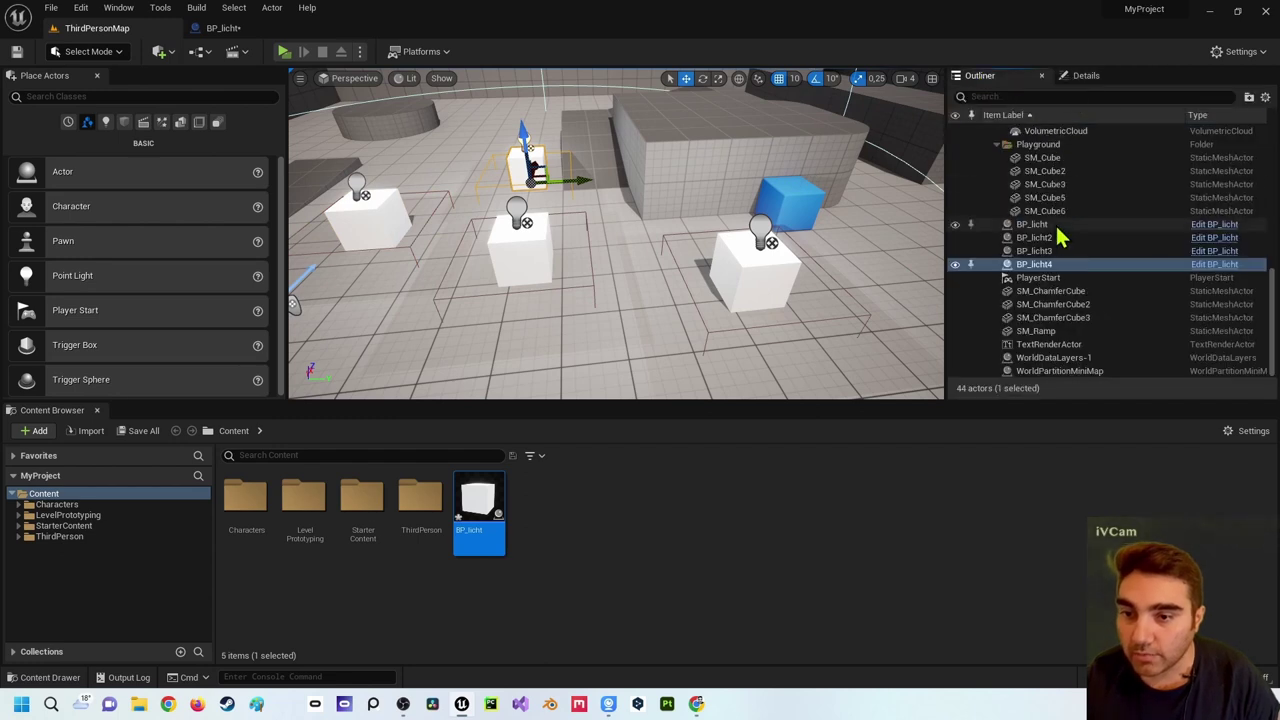
left_click(1040, 226)
left_click(1050, 239)
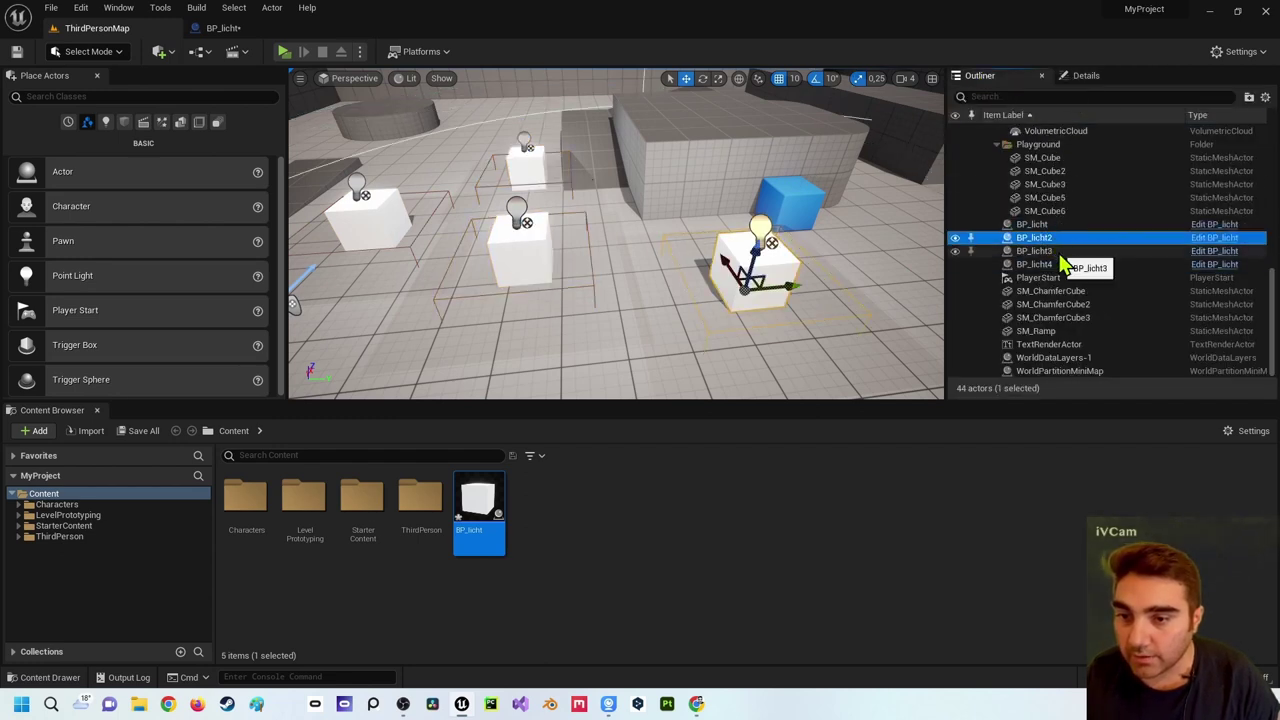
left_click(1058, 252)
left_click(1062, 266)
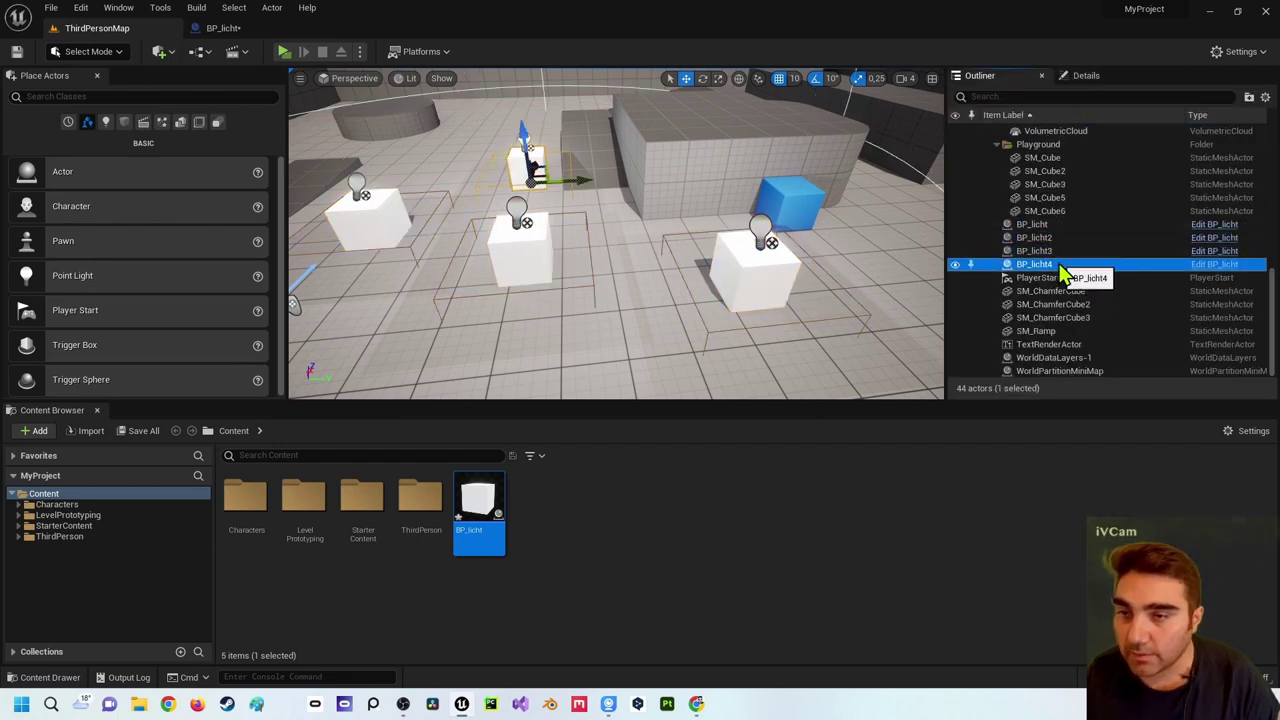
left_click(1035, 238)
left_click(1038, 251)
left_click(1038, 264)
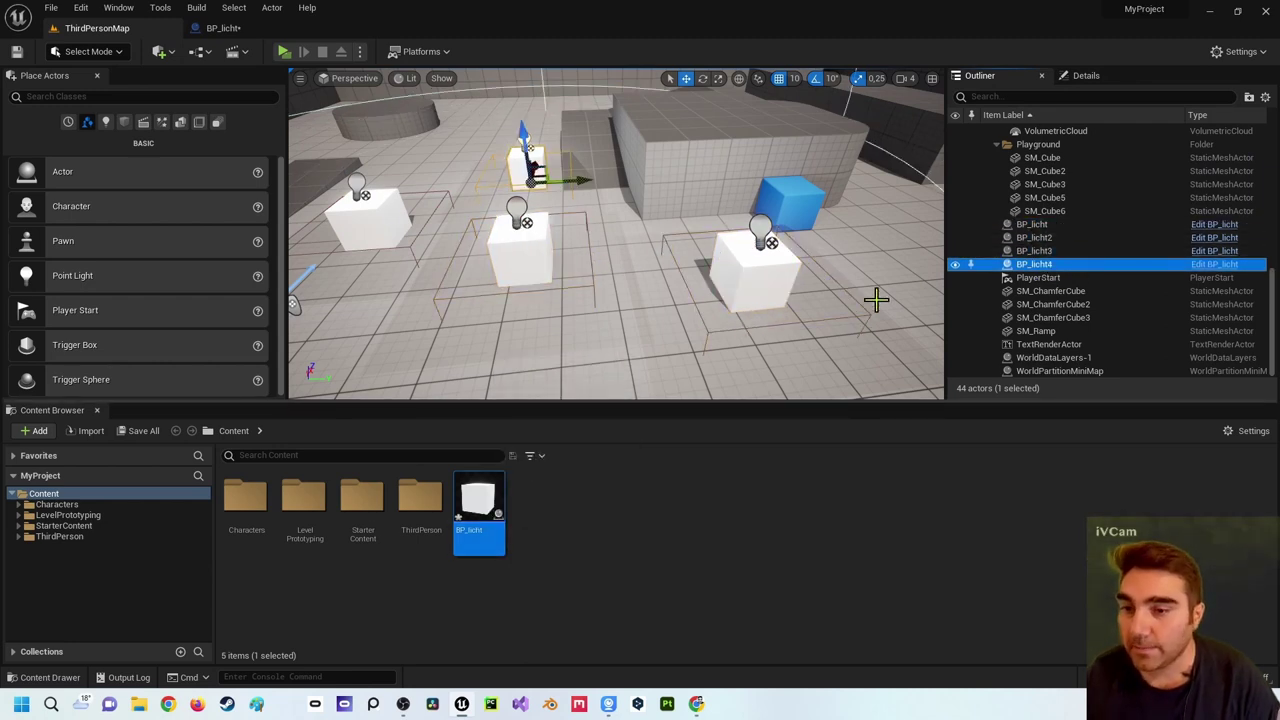
left_click(758, 265)
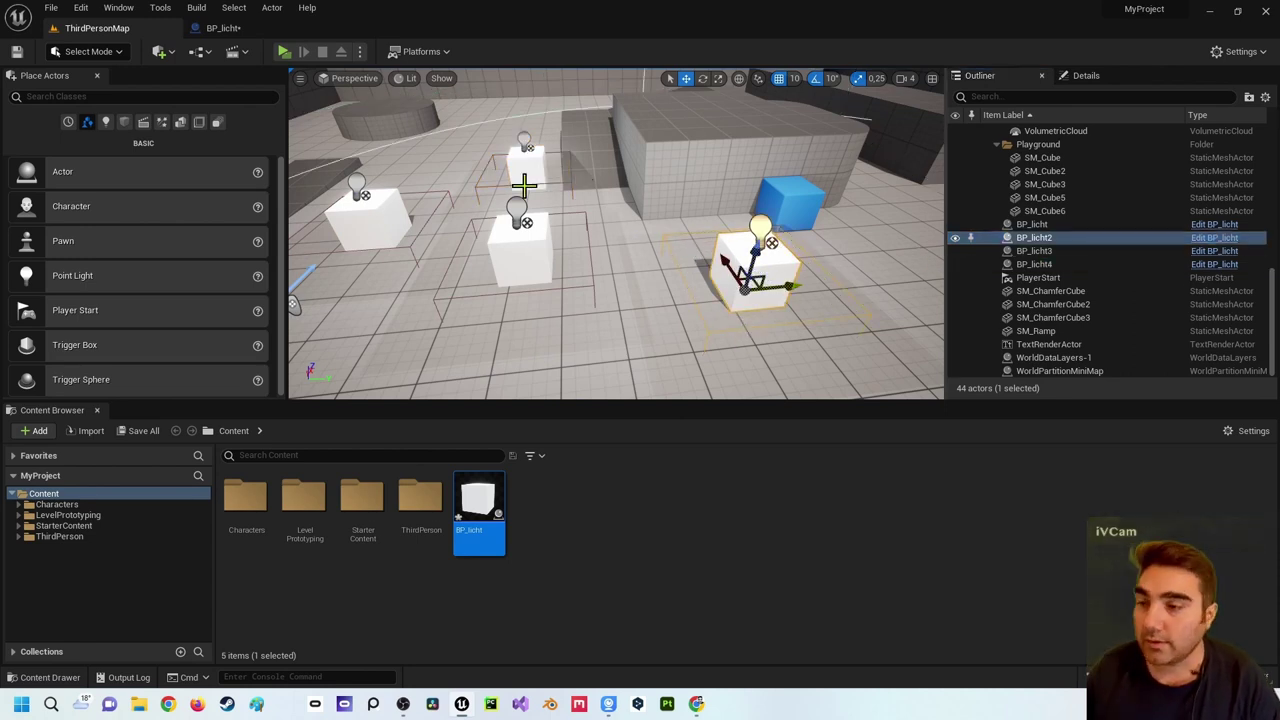
key("ctrl+z")
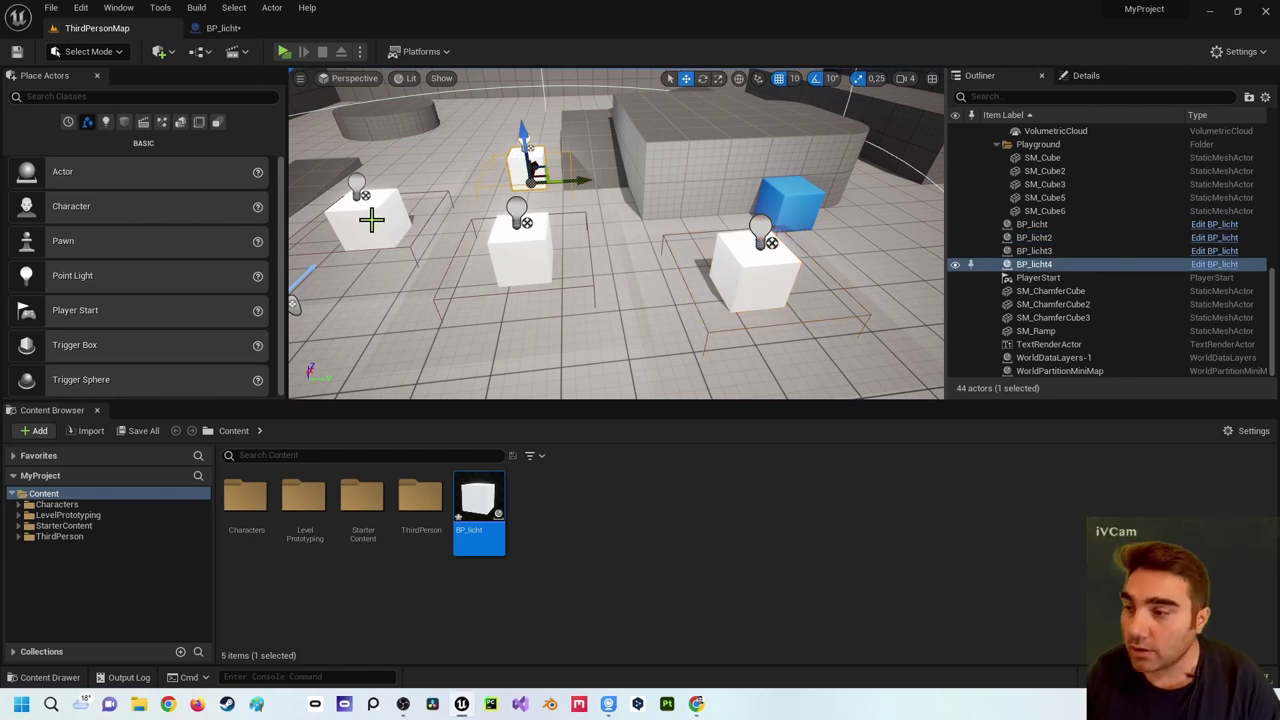
left_click(371, 220)
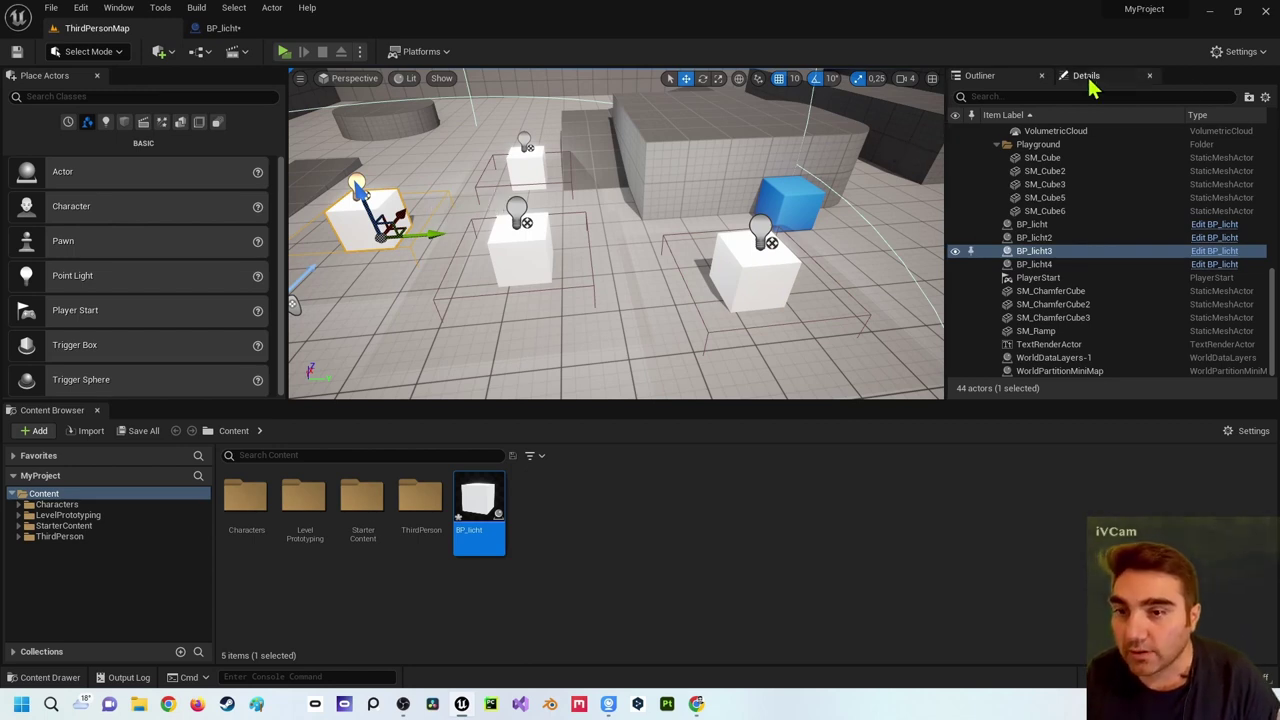
- Promote Set Light Color's New Light Color pin to a Linear Color variable named Lichtfarbe
left_click(225, 28)
right_click_drag(610, 284, 668, 273)
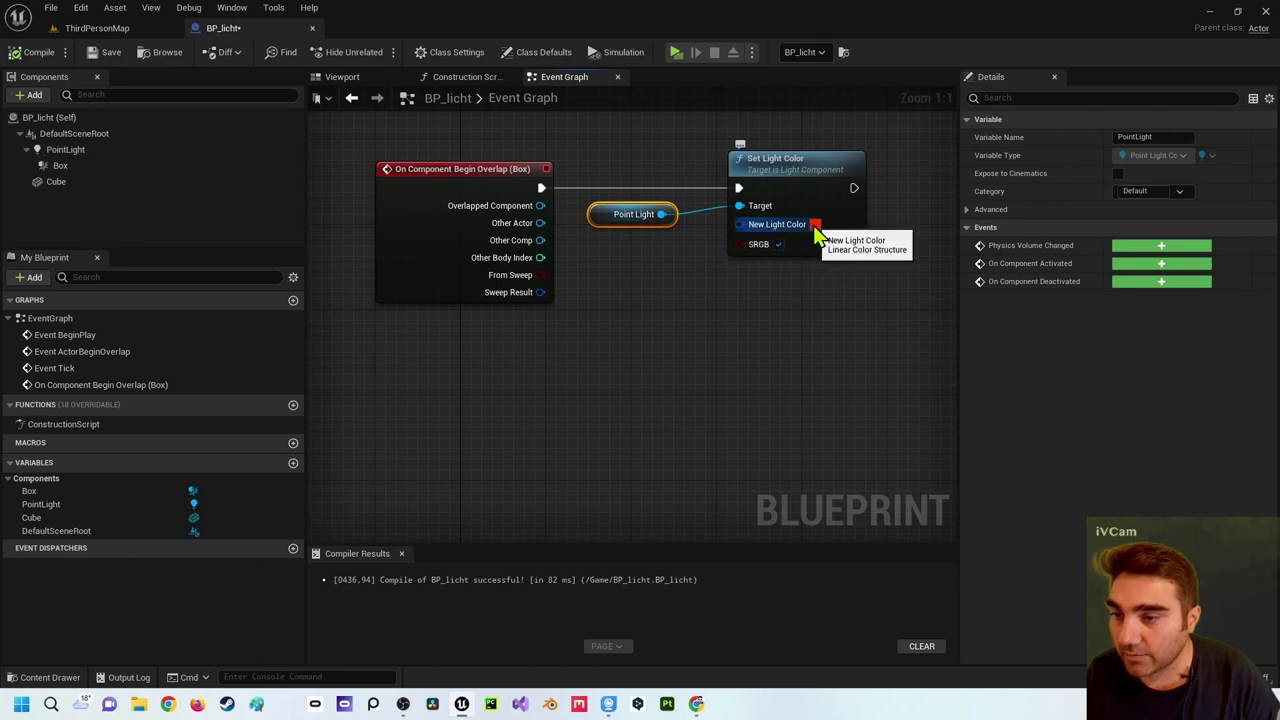
left_click_drag(739, 224, 675, 333)
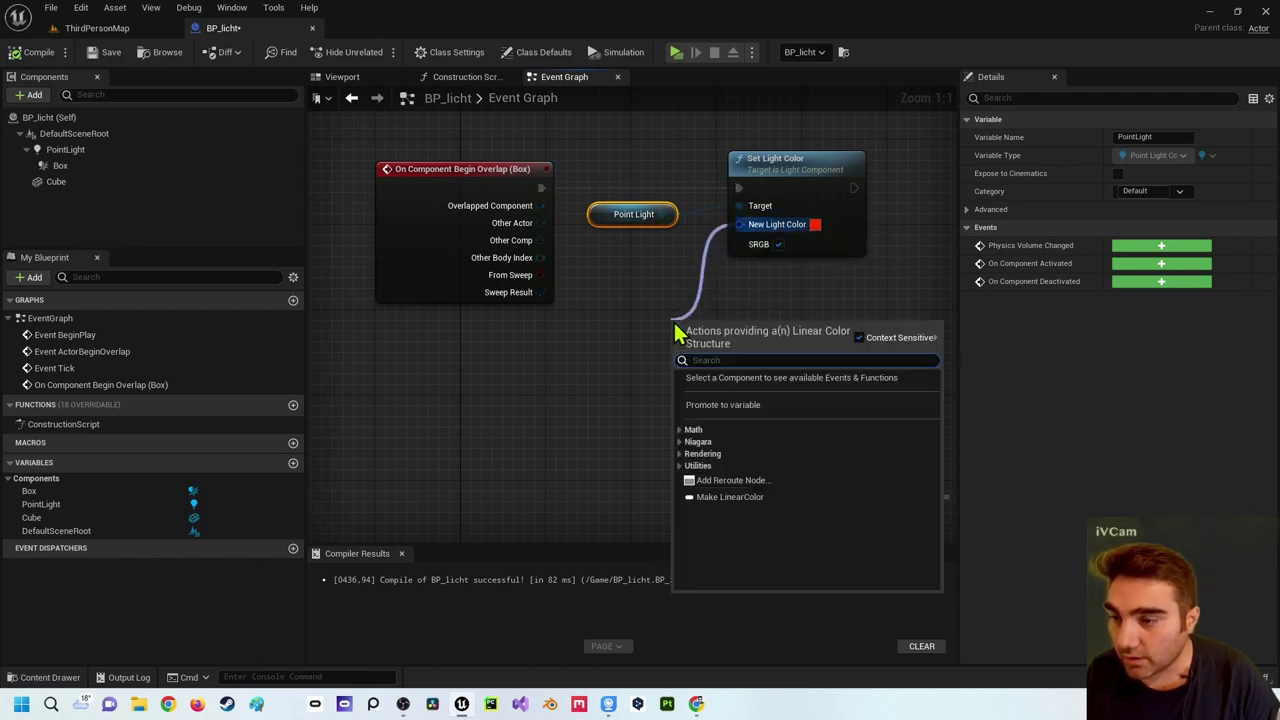
left_click(724, 407)
type("Lichtfarbe")
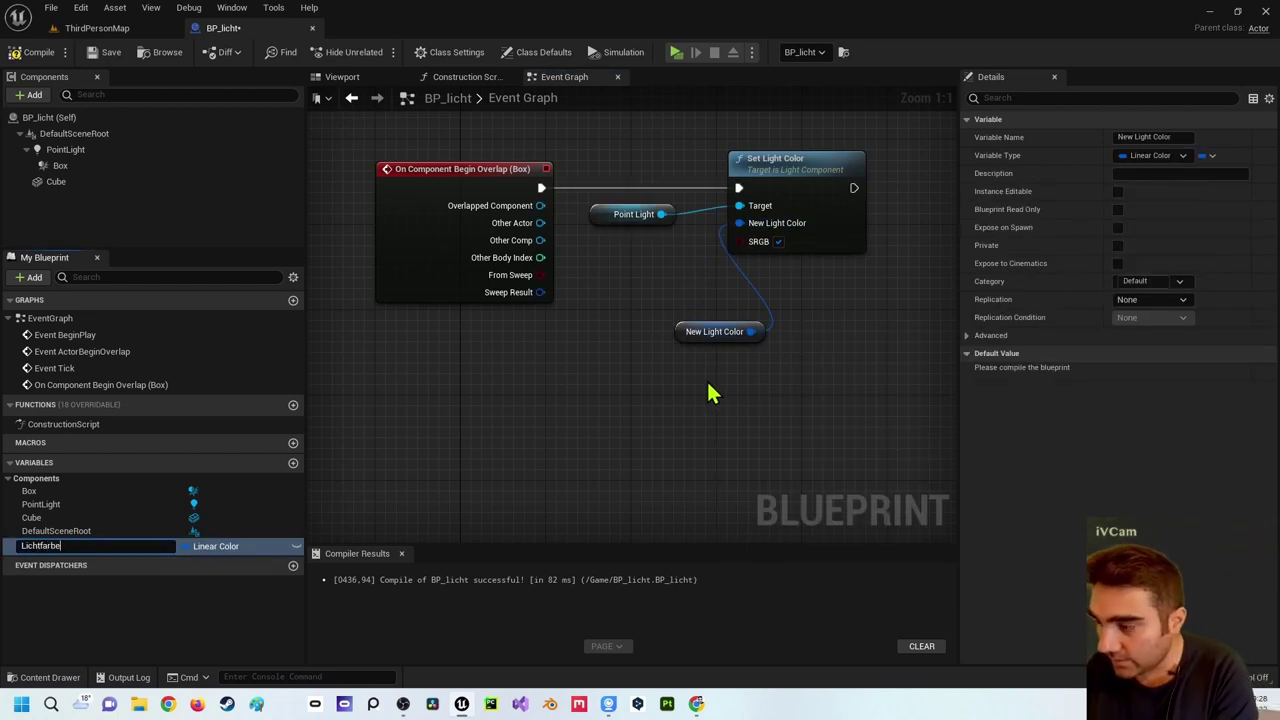
key("Return")
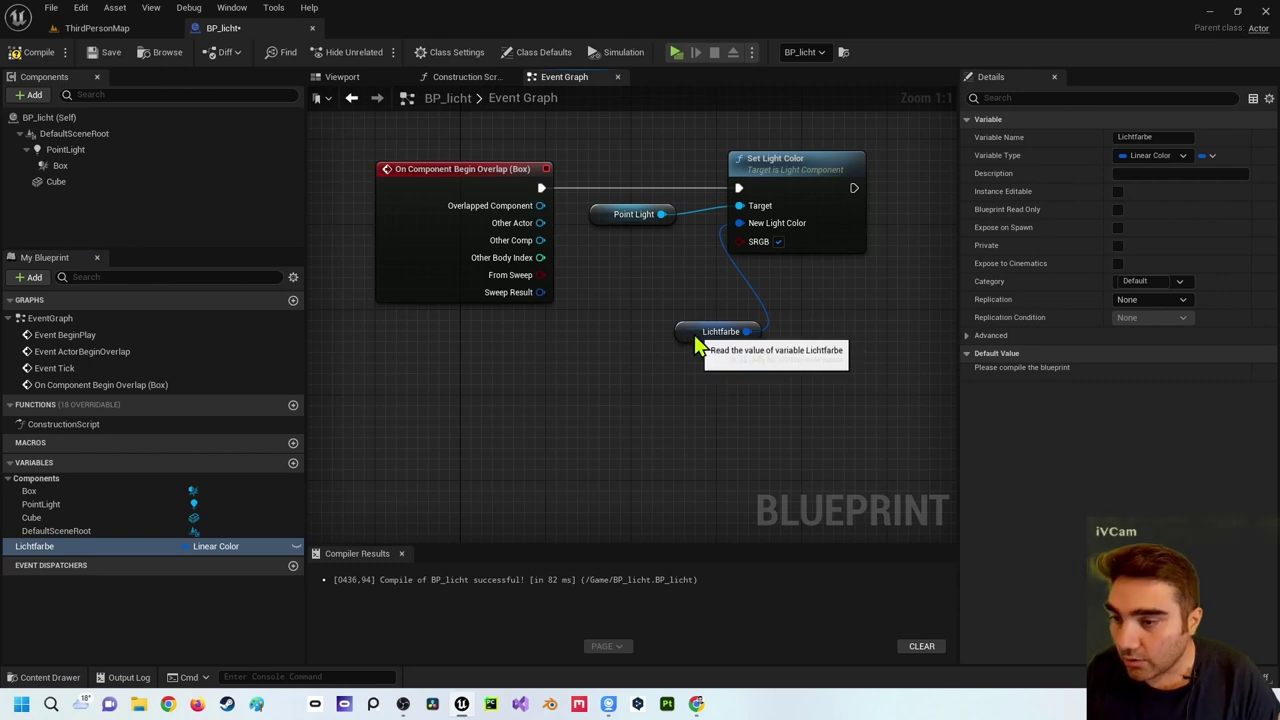
left_click_drag(703, 336, 652, 284)
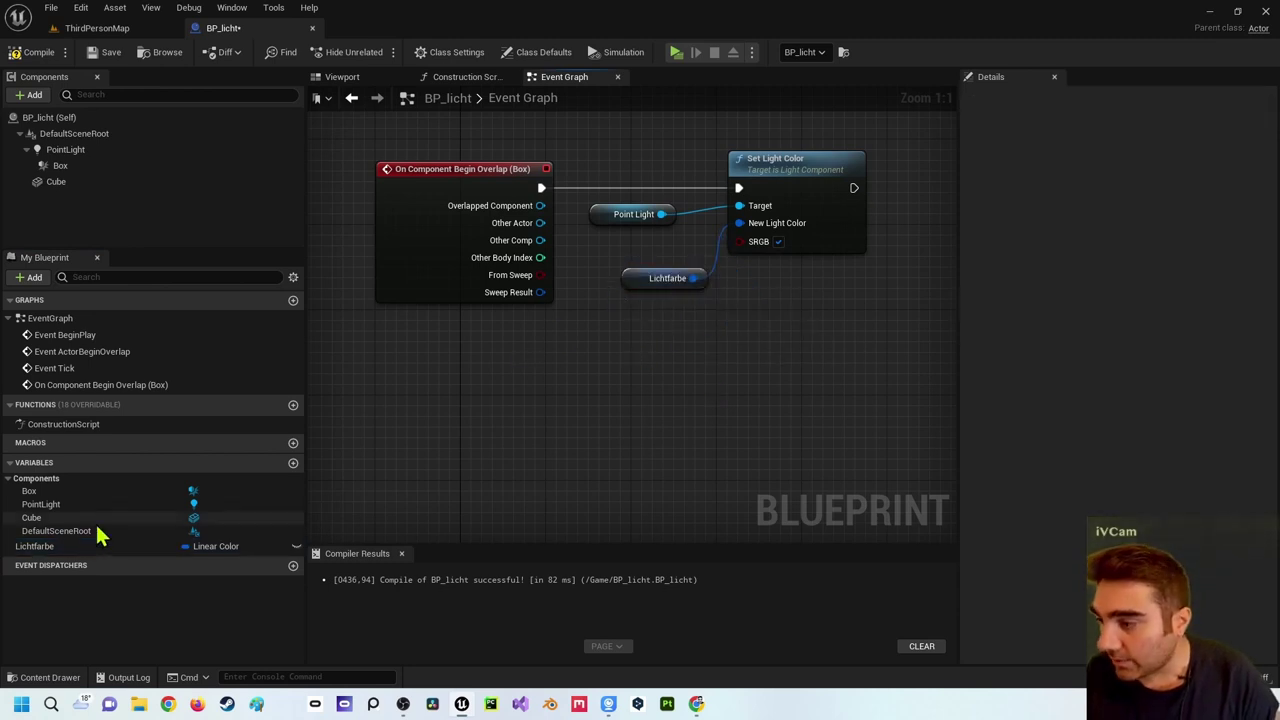
- Make the Lichtfarbe variable instance editable
left_click(58, 547)
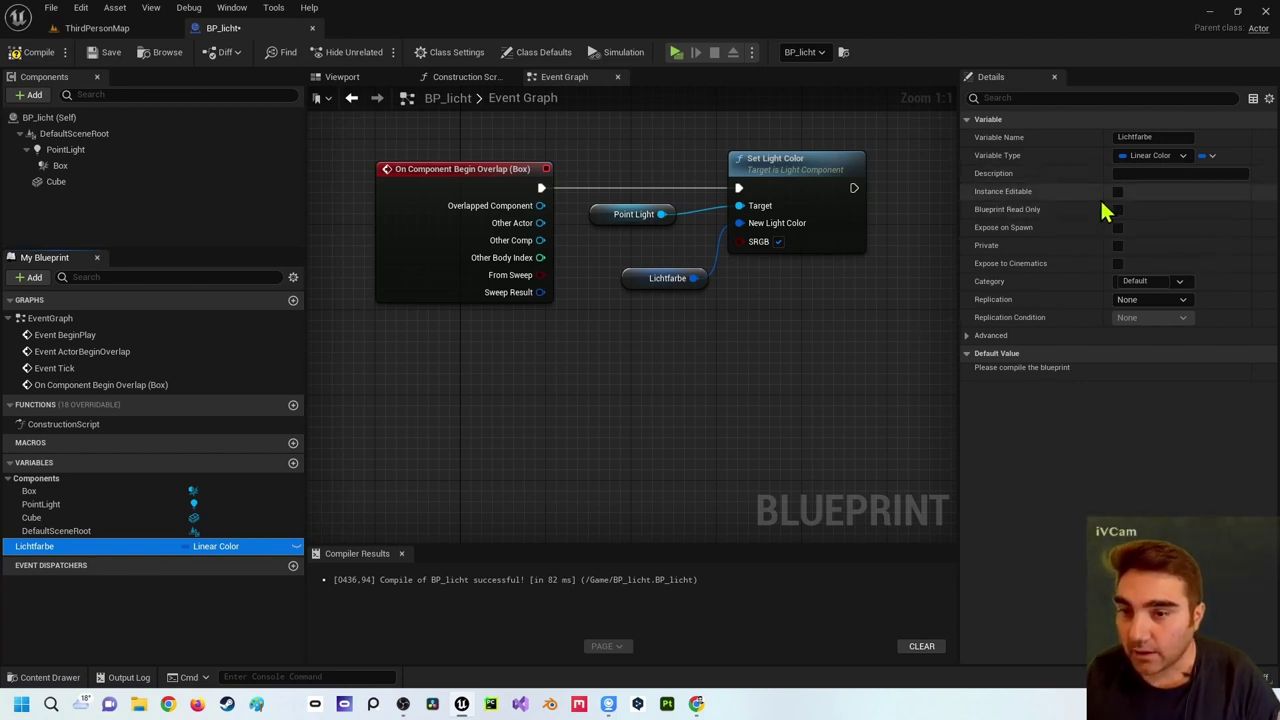
left_click(1119, 193)
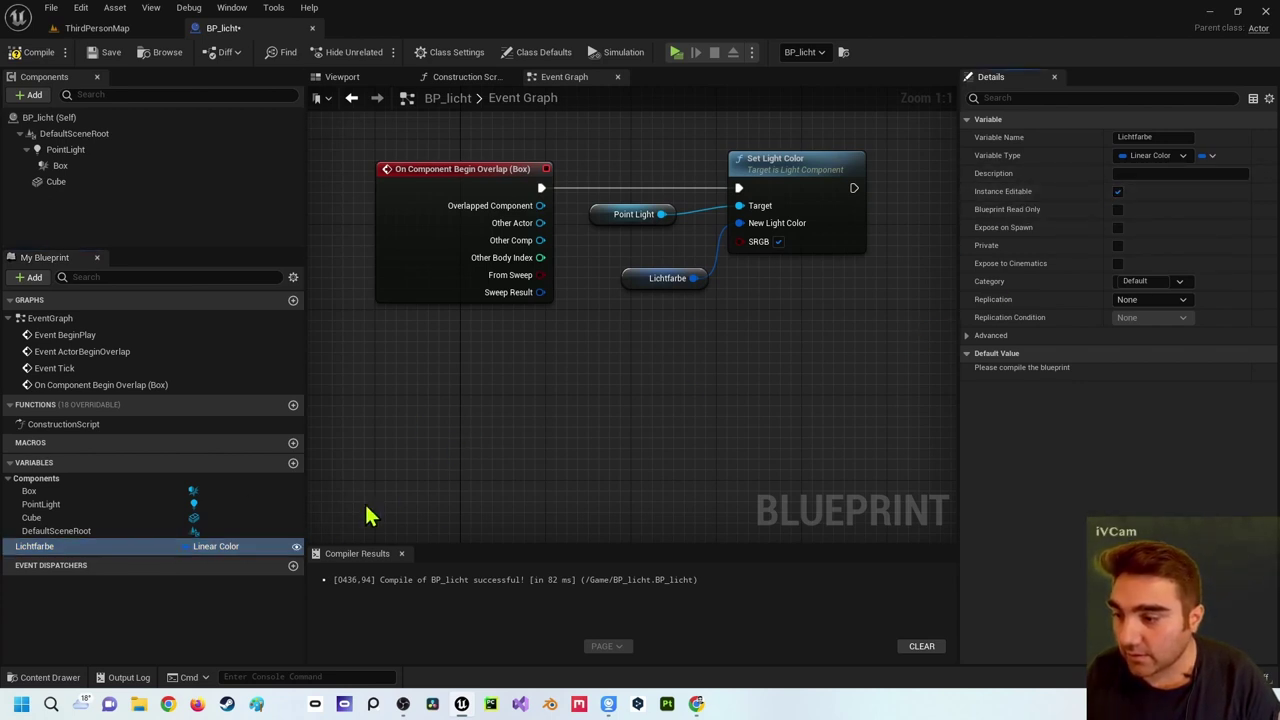
left_click(292, 553)
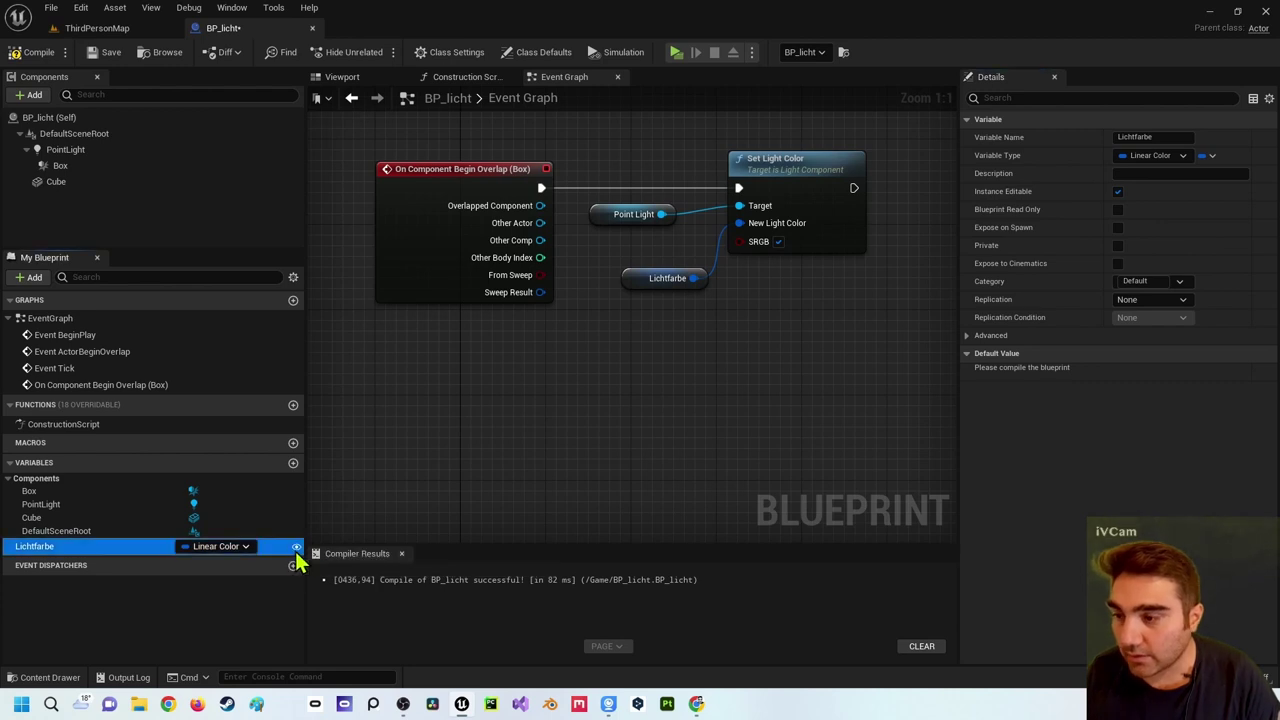
left_click(295, 550)
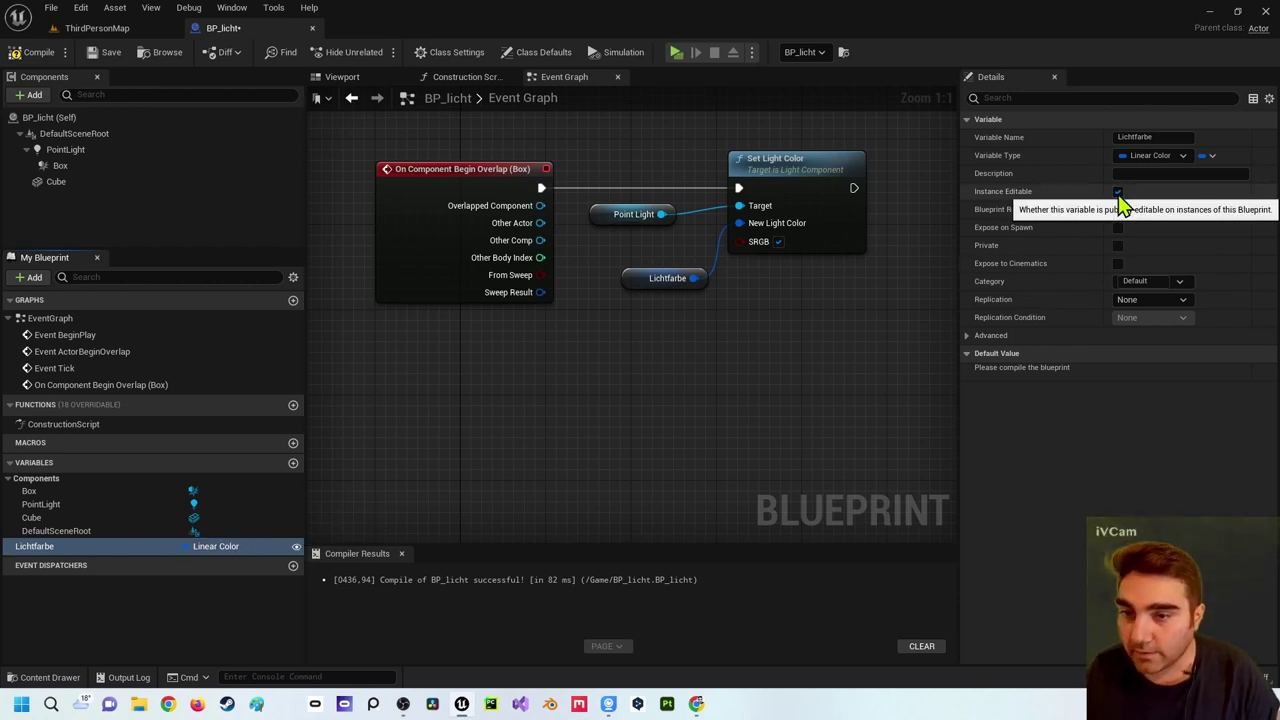
- Compile BP_licht and inspect BP_licht2's Details in the level
left_click(37, 57)
left_click(92, 28)
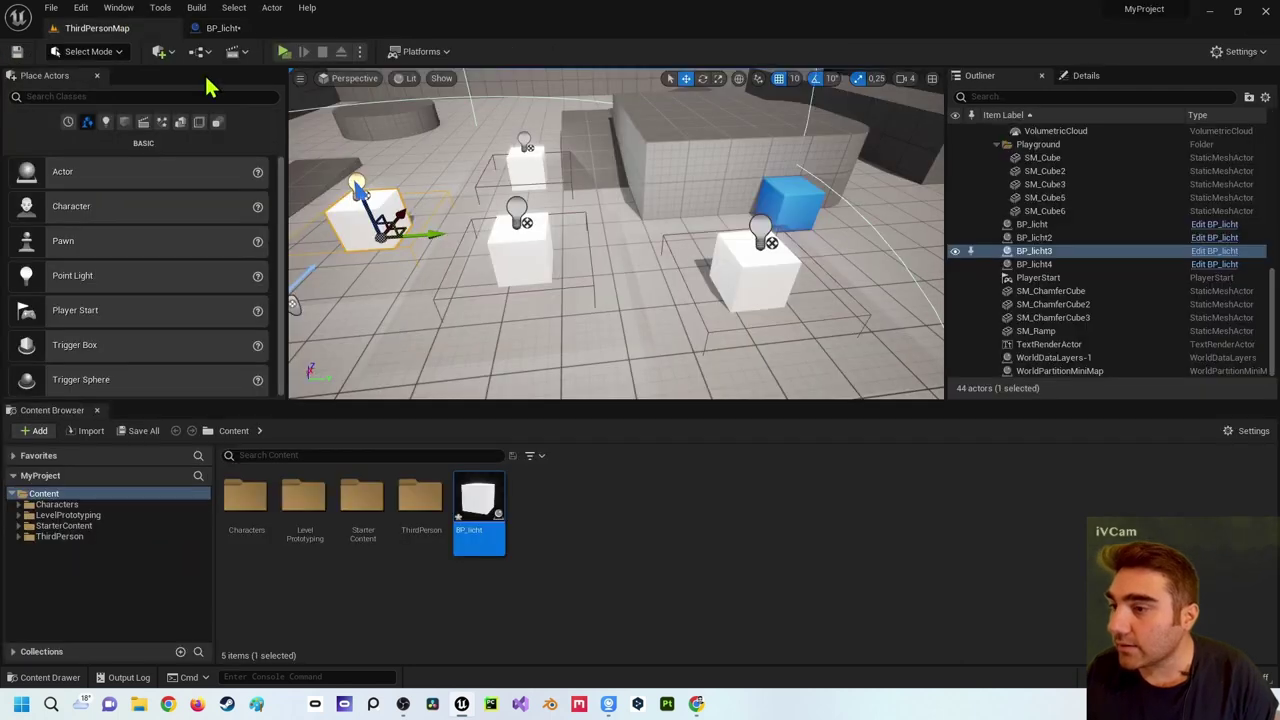
left_click(801, 281)
left_click(798, 264)
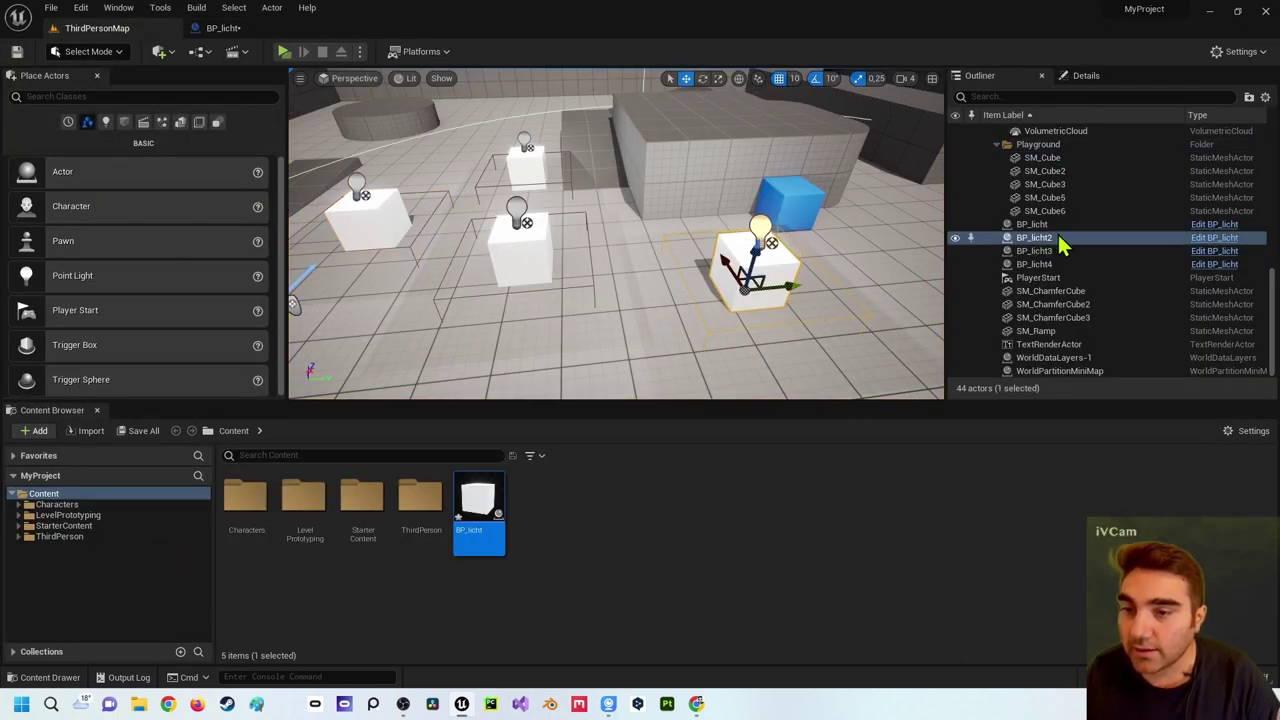
left_click(1127, 80)
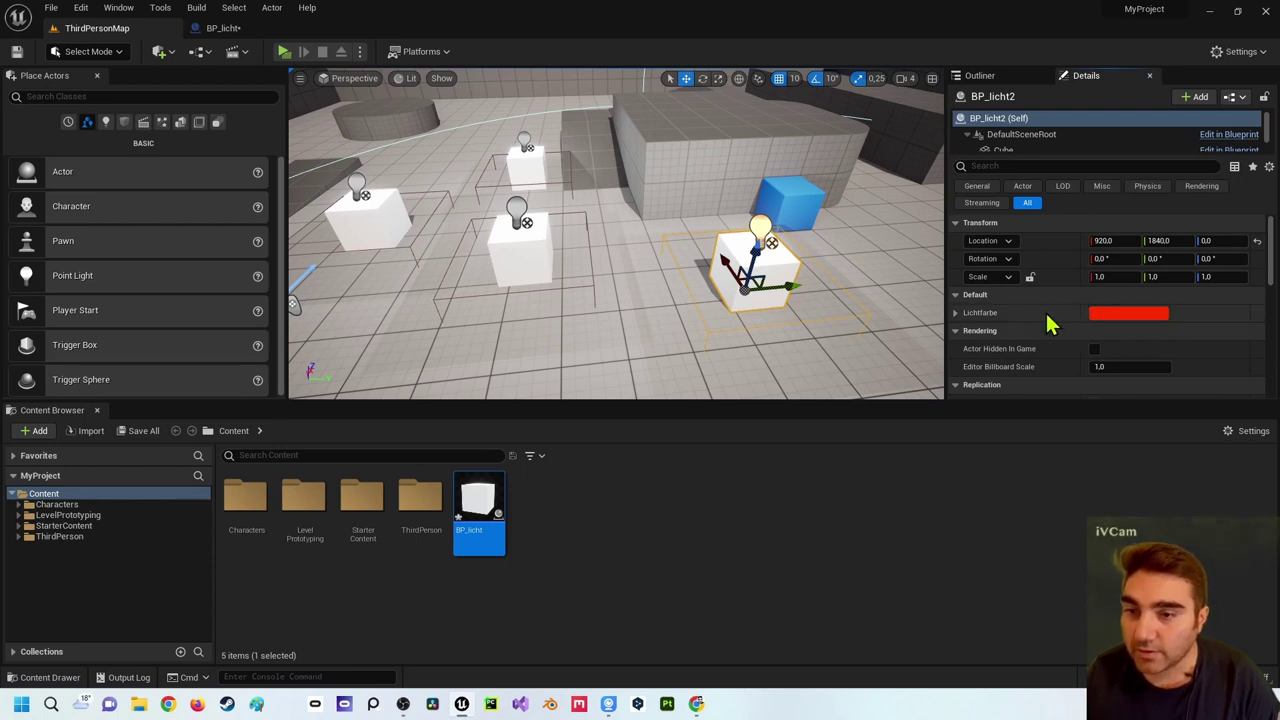
- Toggle Lichtfarbe's instance-editable flag off and on, recompiling so BP_licht2 exposes it
left_click(225, 28)
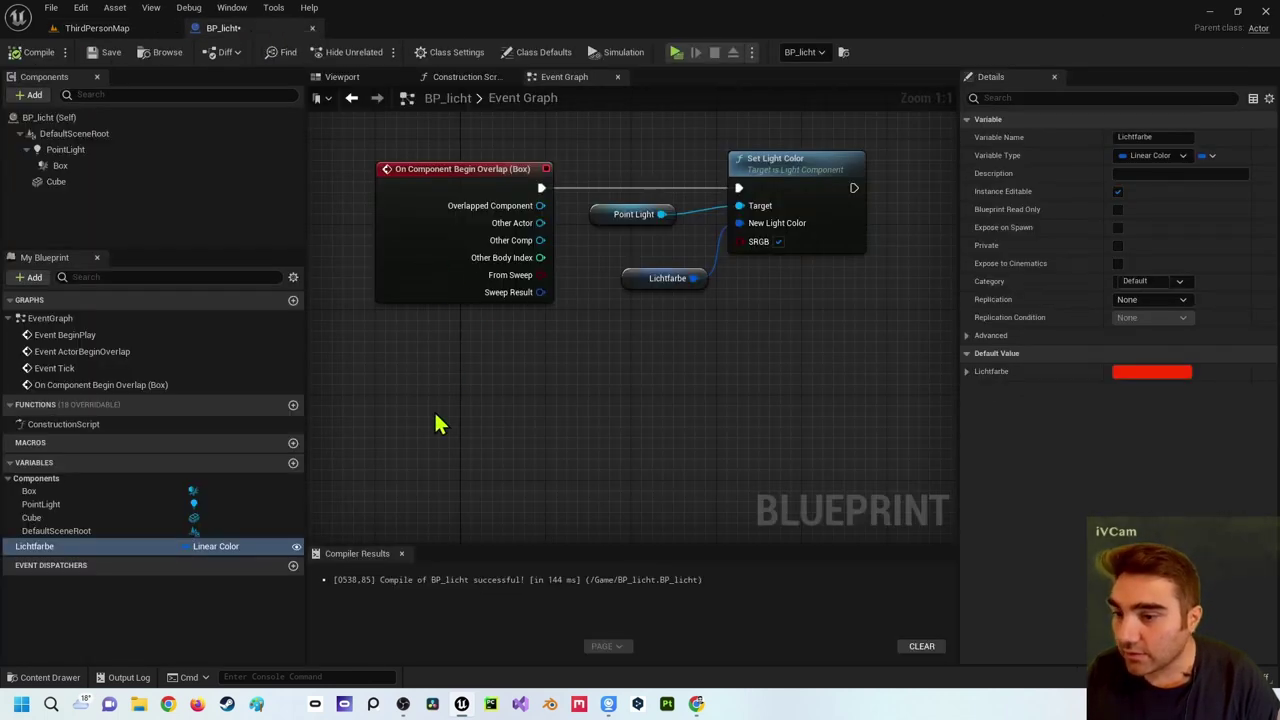
left_click(296, 547)
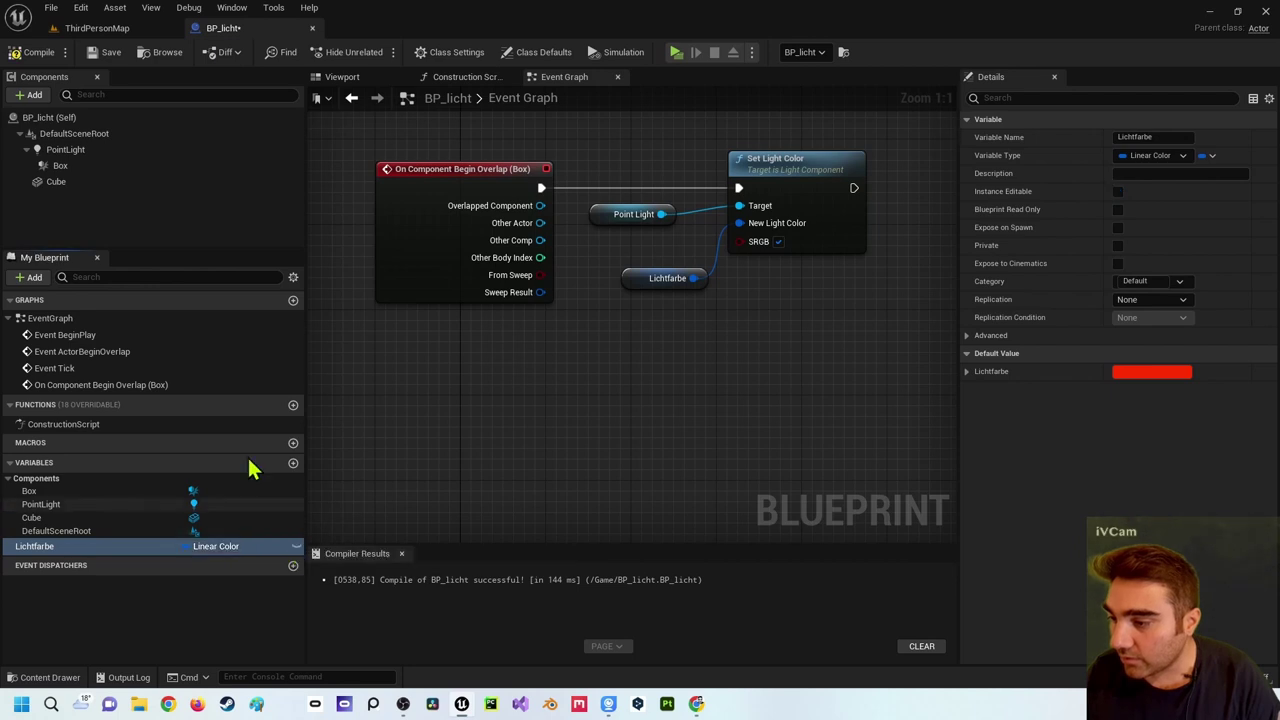
left_click(43, 59)
left_click(97, 28)
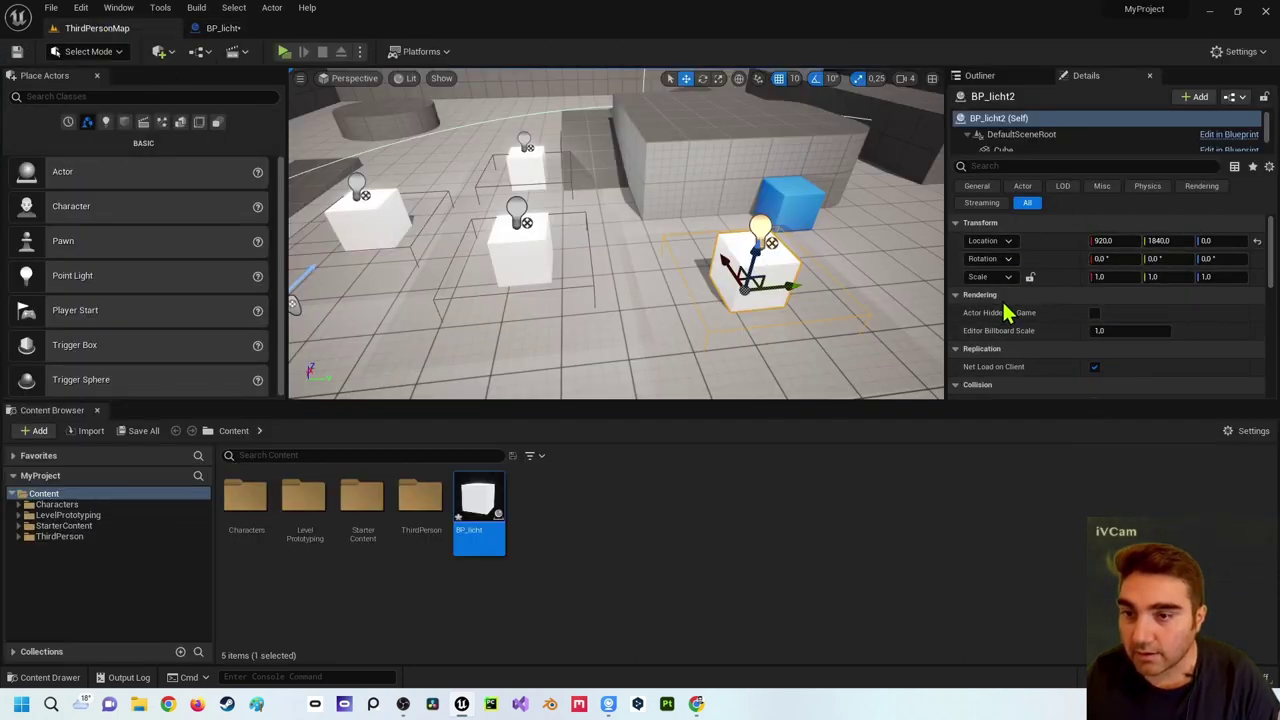
left_click(240, 28)
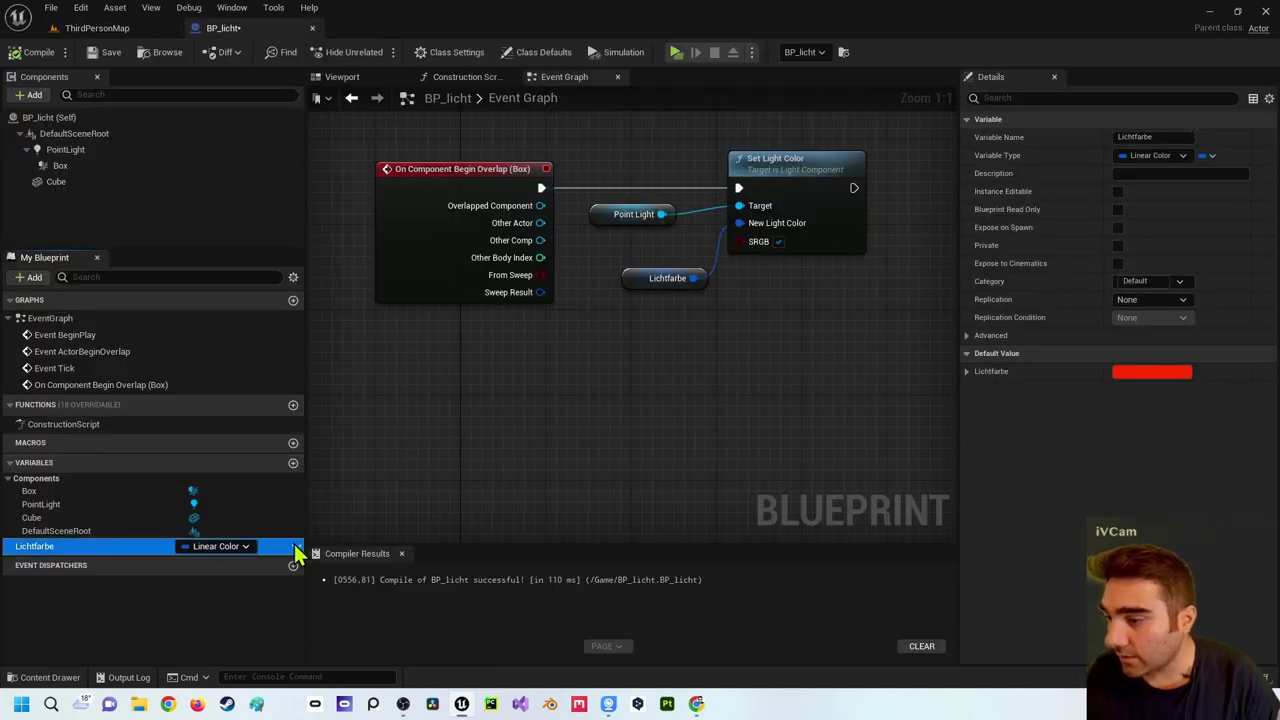
left_click(296, 548)
left_click(38, 52)
left_click(97, 28)
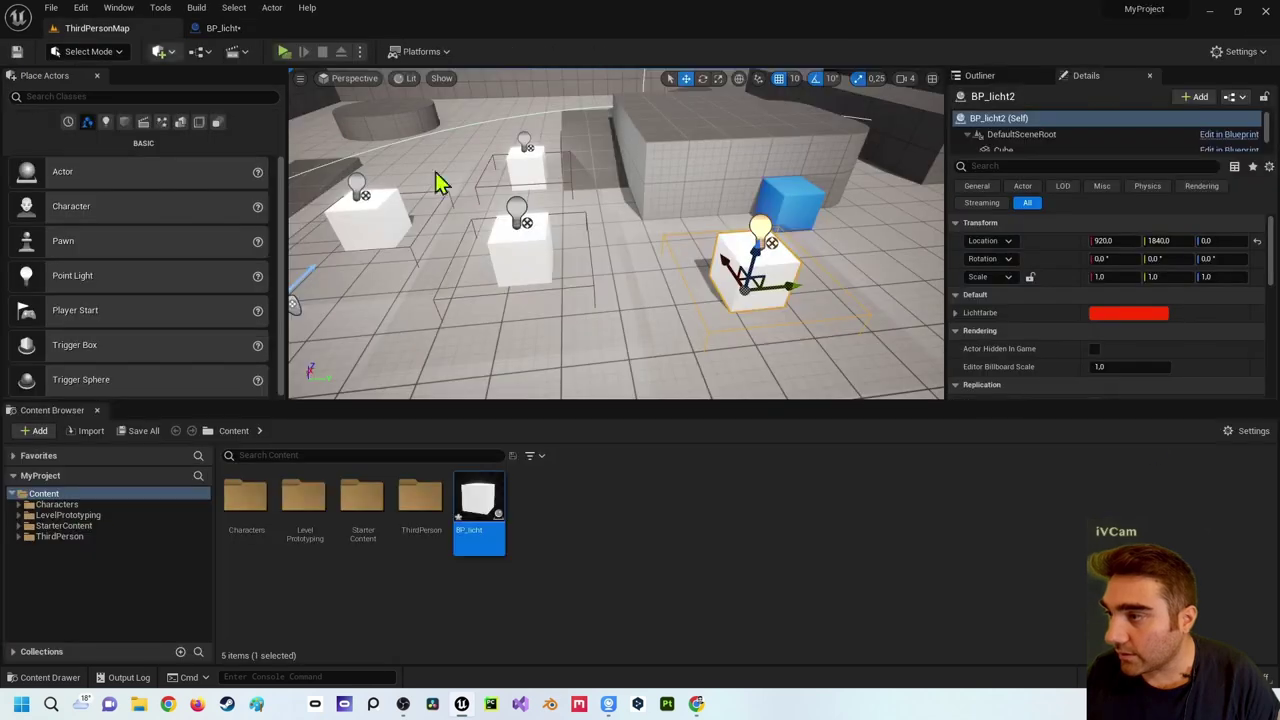
- Set BP_licht2's Lichtfarbe to a fully saturated magenta
left_click(1128, 313)
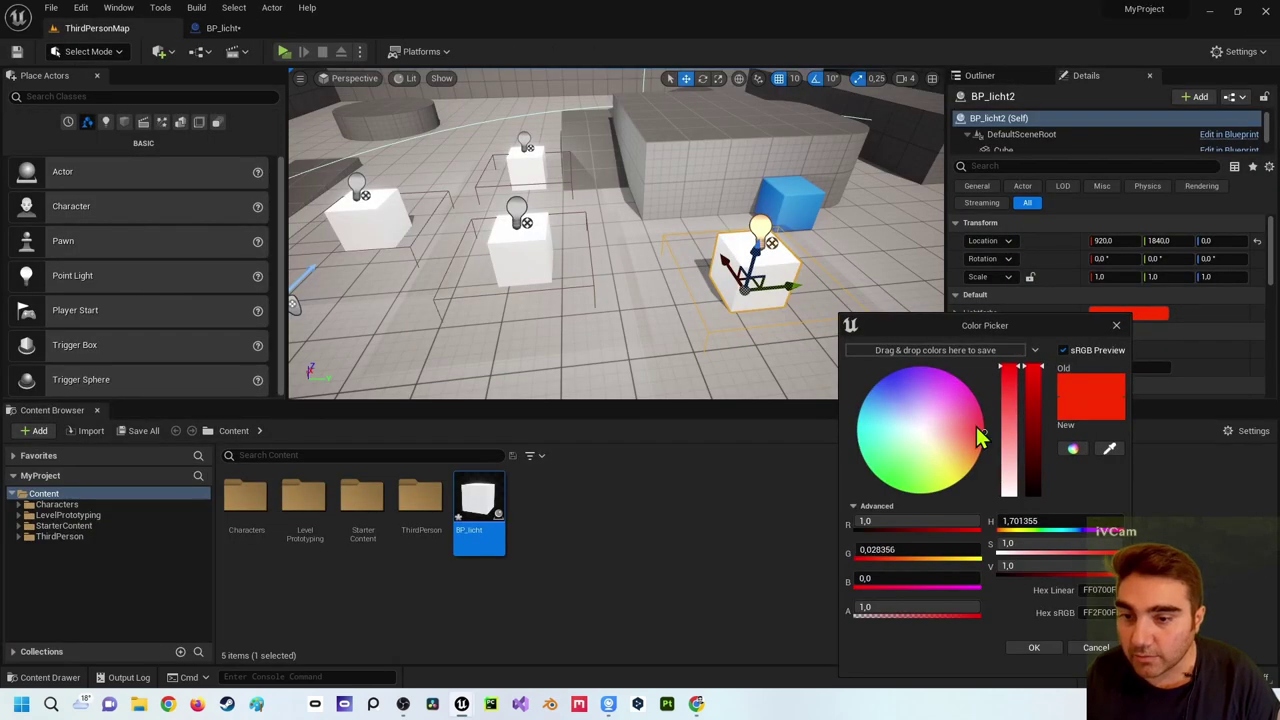
left_click(953, 392)
left_click_drag(951, 389, 965, 374)
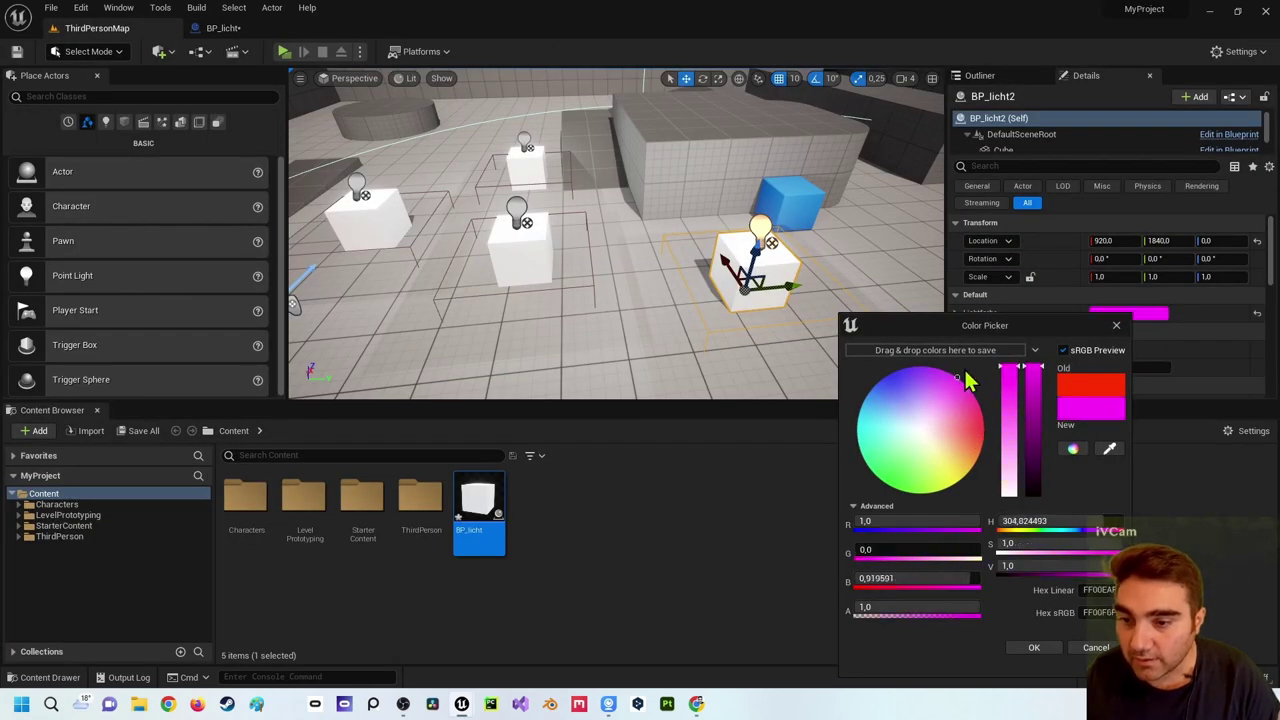
left_click(1035, 648)
- Select the middle cube BP_licht and set its Lichtfarbe to blue
left_click(519, 237)
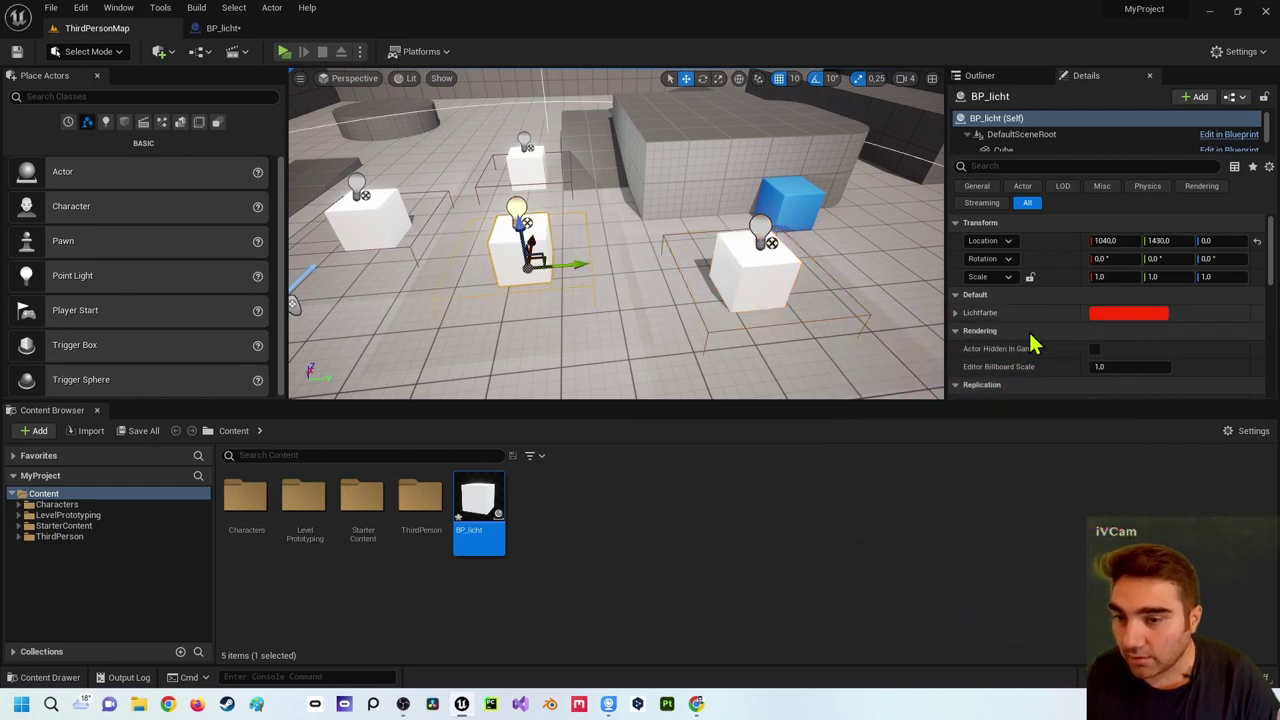
left_click(1131, 317)
left_click_drag(957, 428, 869, 360)
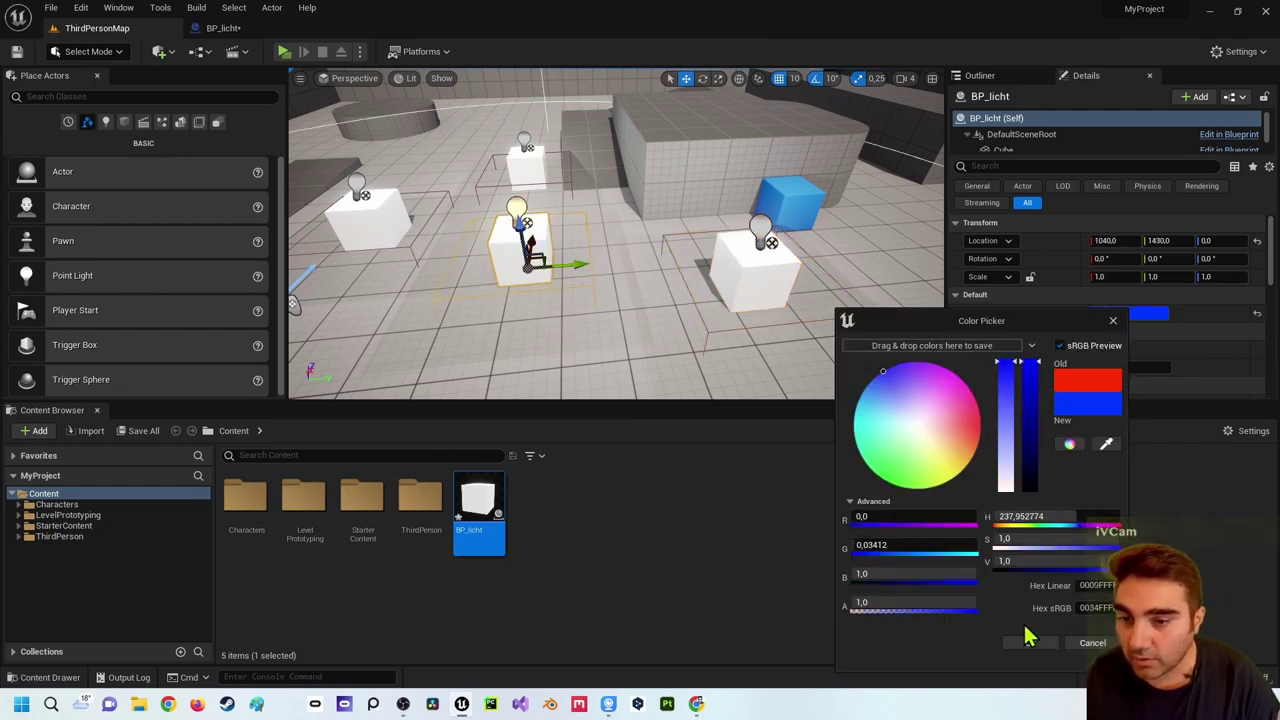
left_click(1033, 645)
- Select the top cube BP_licht4 and set its Lichtfarbe to yellow
left_click(530, 173)
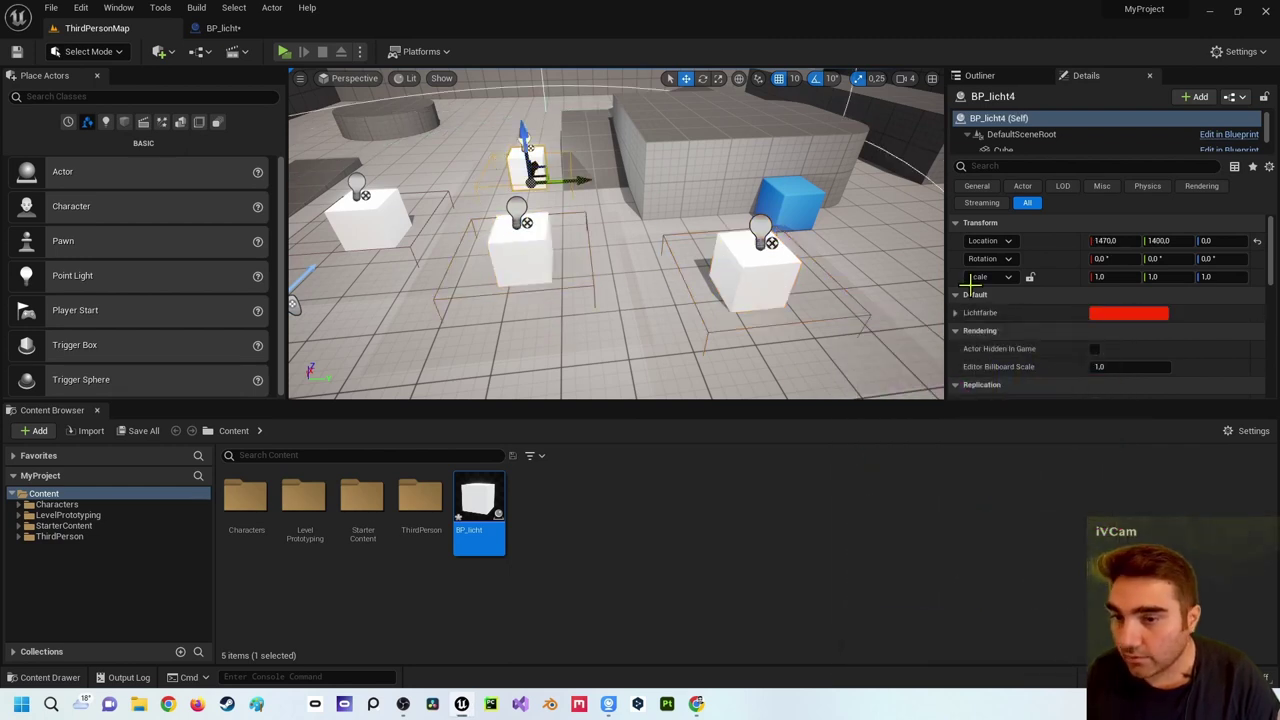
left_click(1125, 313)
left_click(943, 481)
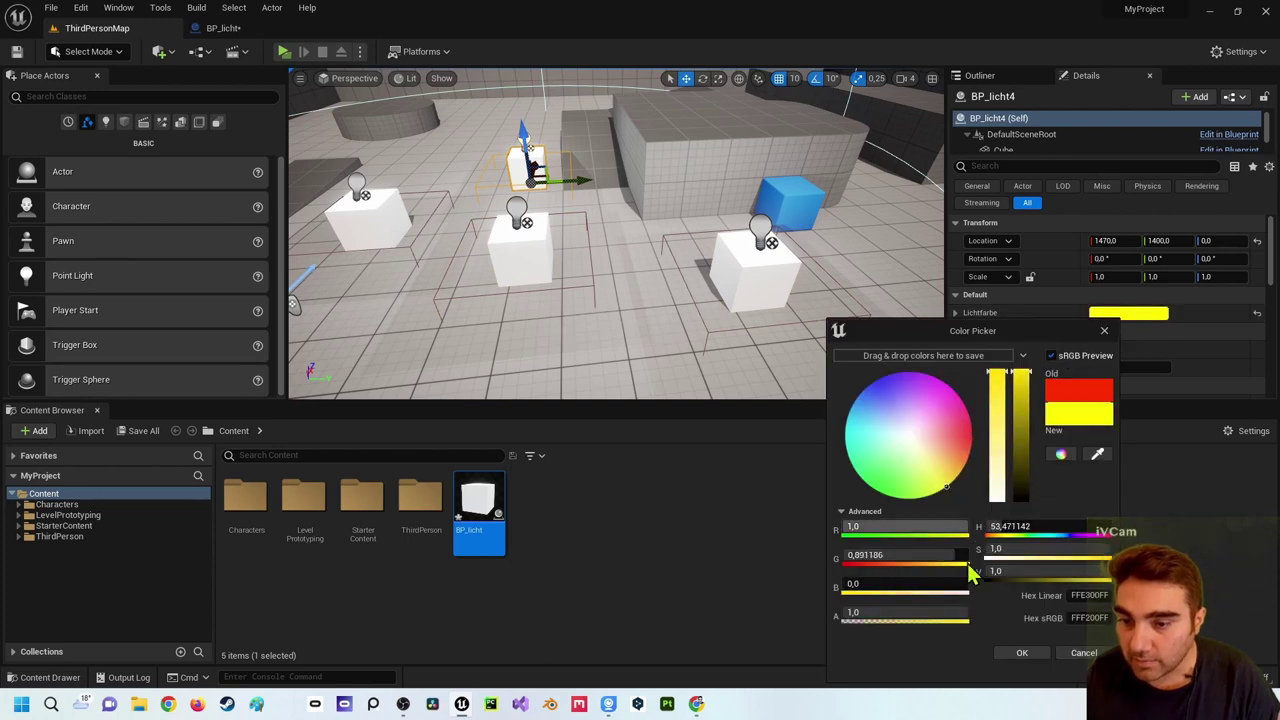
left_click(1022, 652)
mouse_move(666, 343)
right_mouse_down()
mouse_move(666, 250)
mouse_move(666, 340)
right_mouse_up()
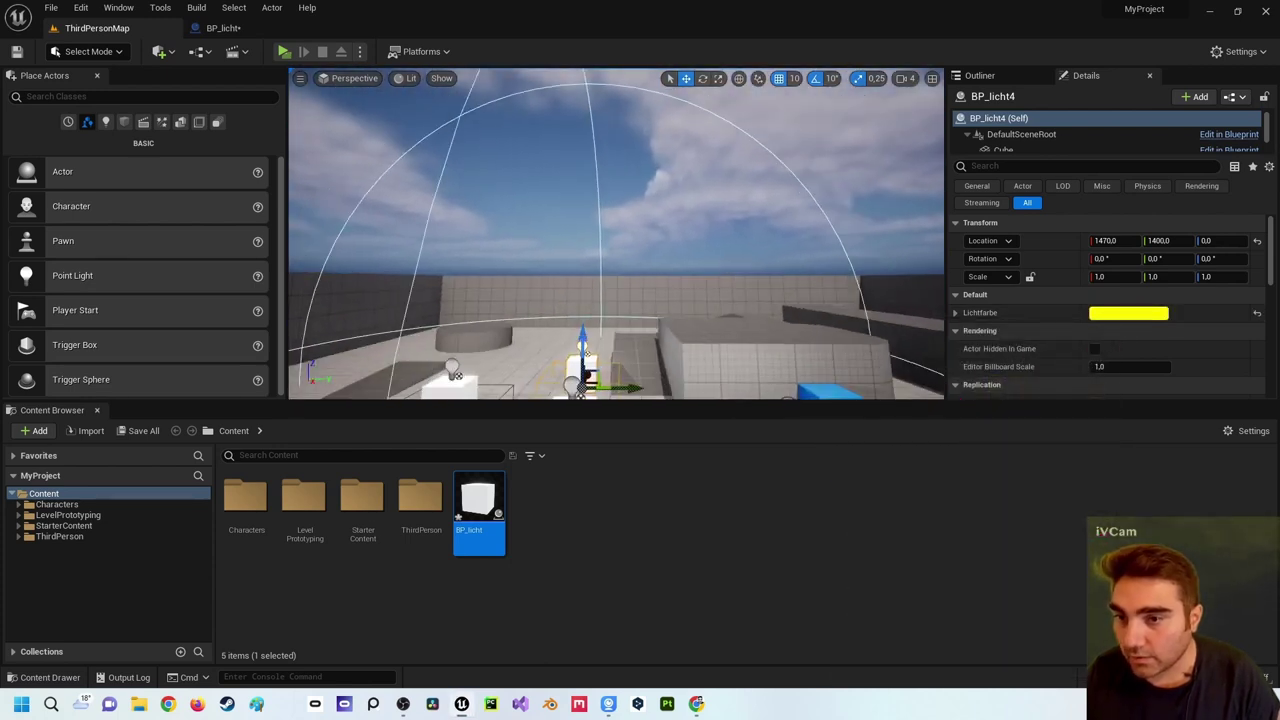
left_click(980, 75)
- Delete the DirectionalLight from the Outliner to darken the level
scroll(1062, 270, "up", 3)
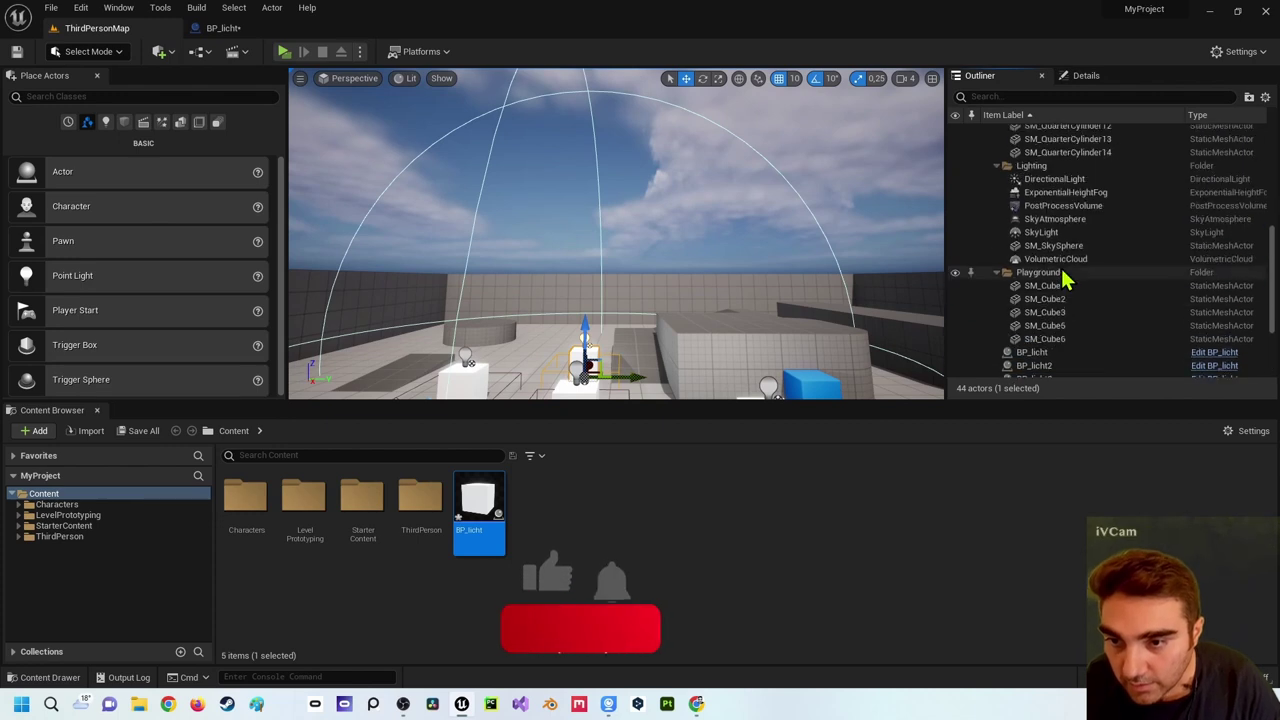
scroll(1062, 270, "up", 3)
left_click(1062, 286)
key("Delete")
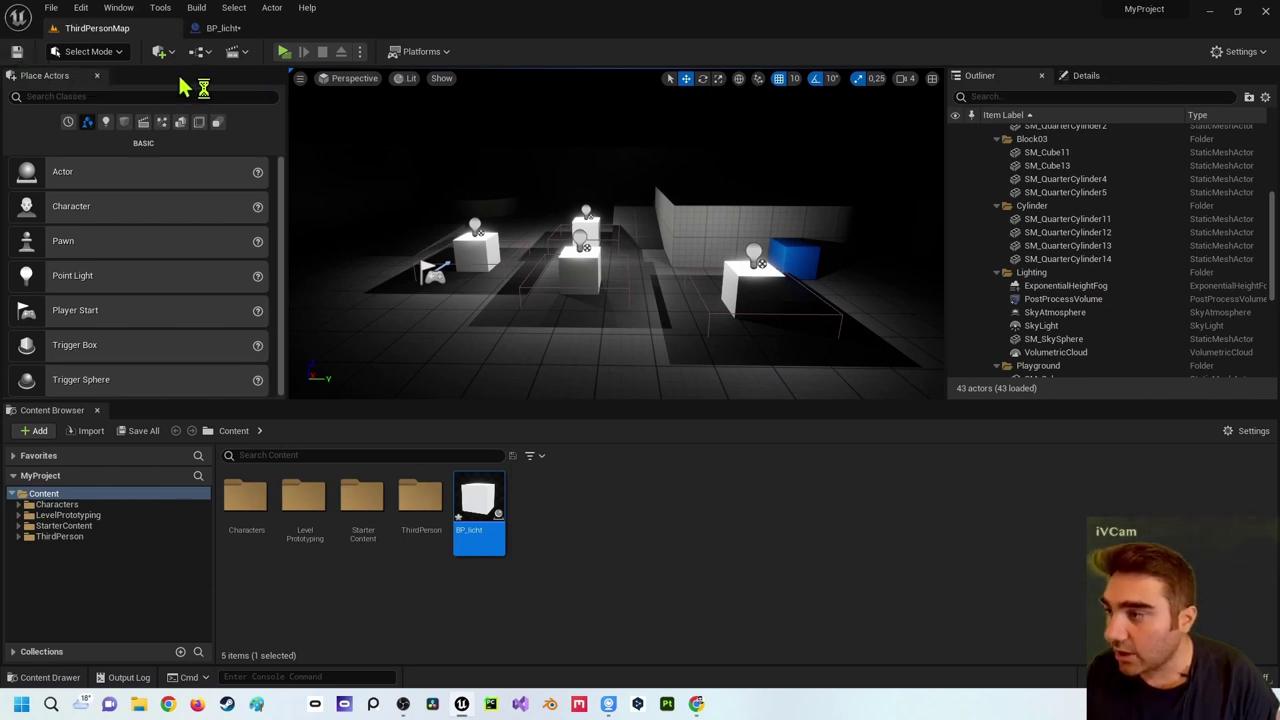
- Play-test the level, walking the character onto several light cubes, then stop
left_click(283, 52)
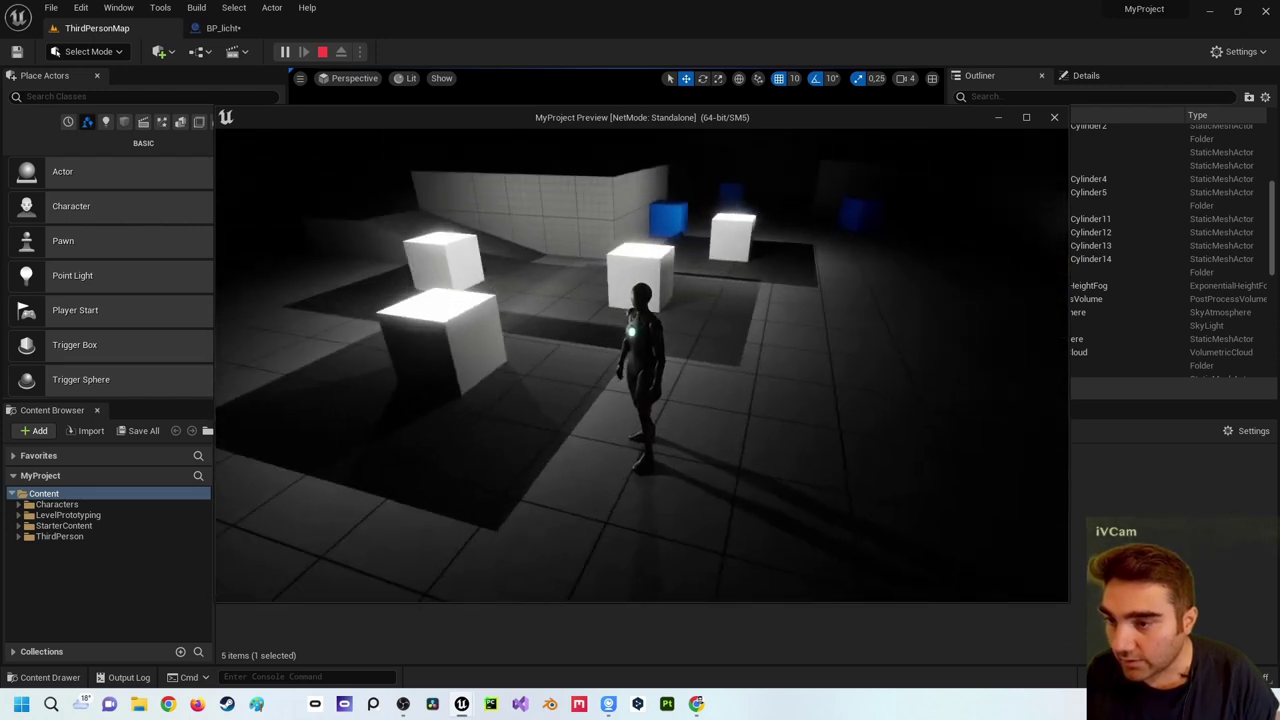
key("w")
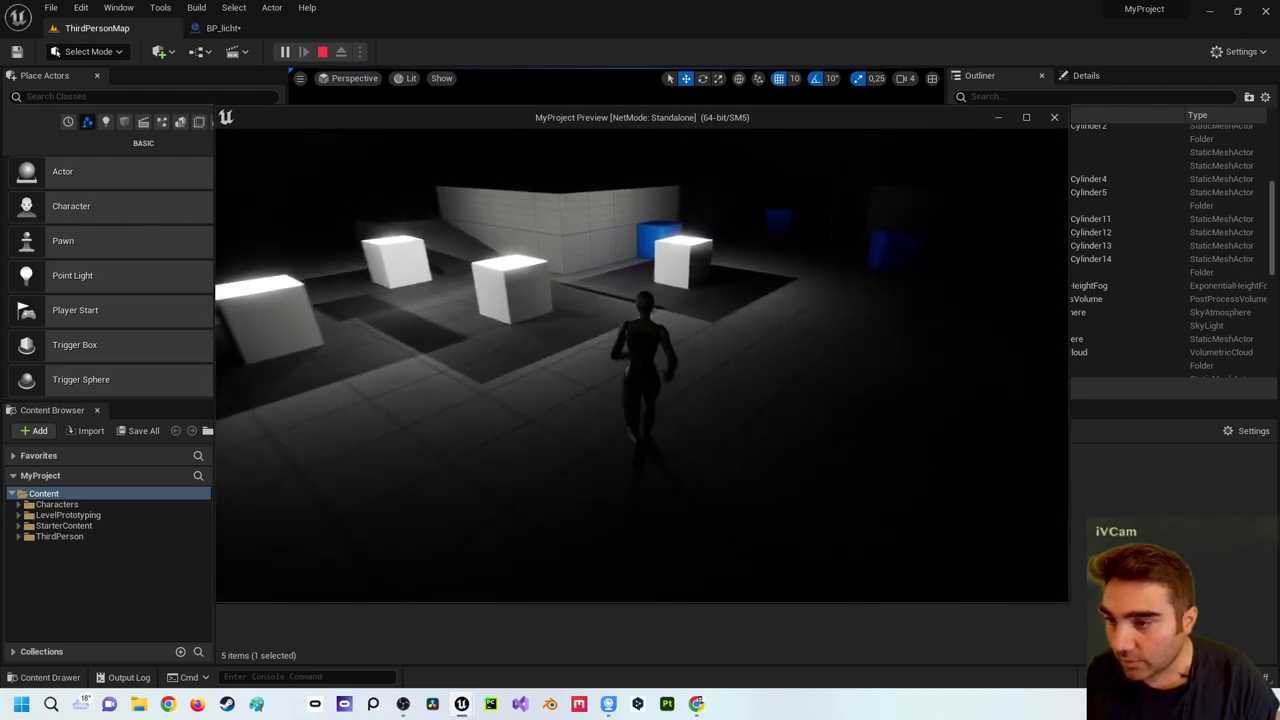
key("w")
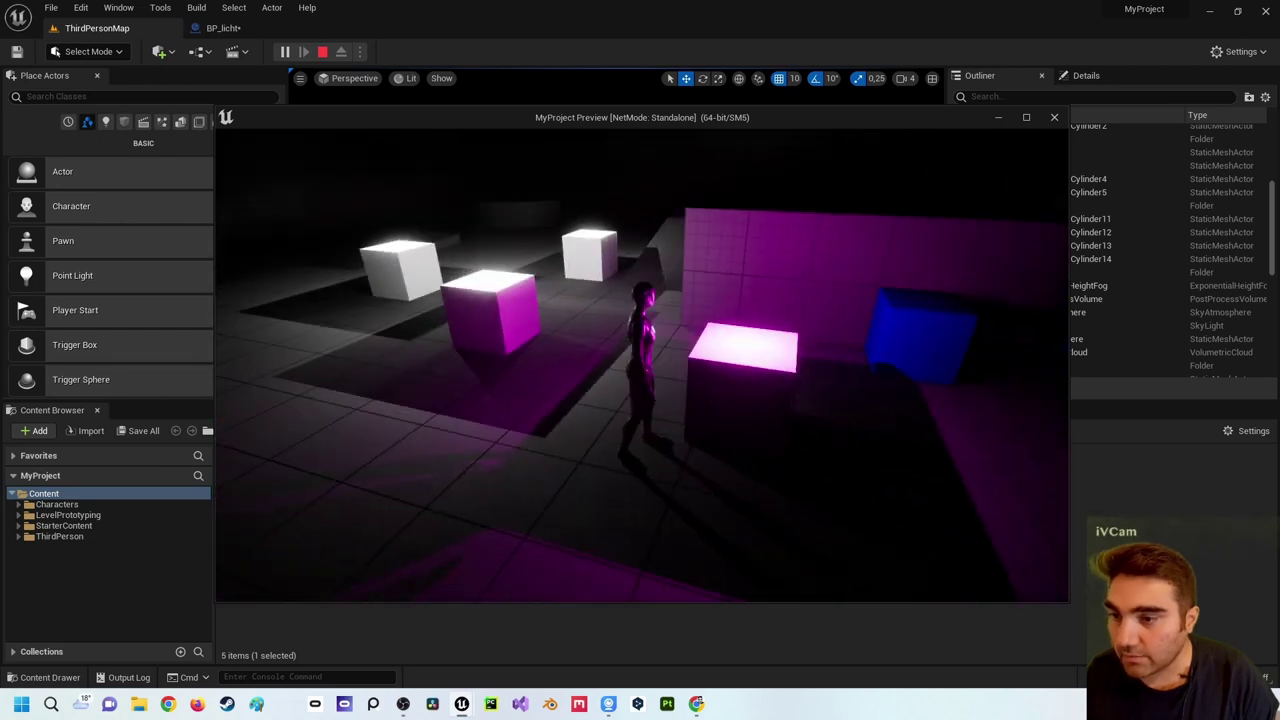
key("w")
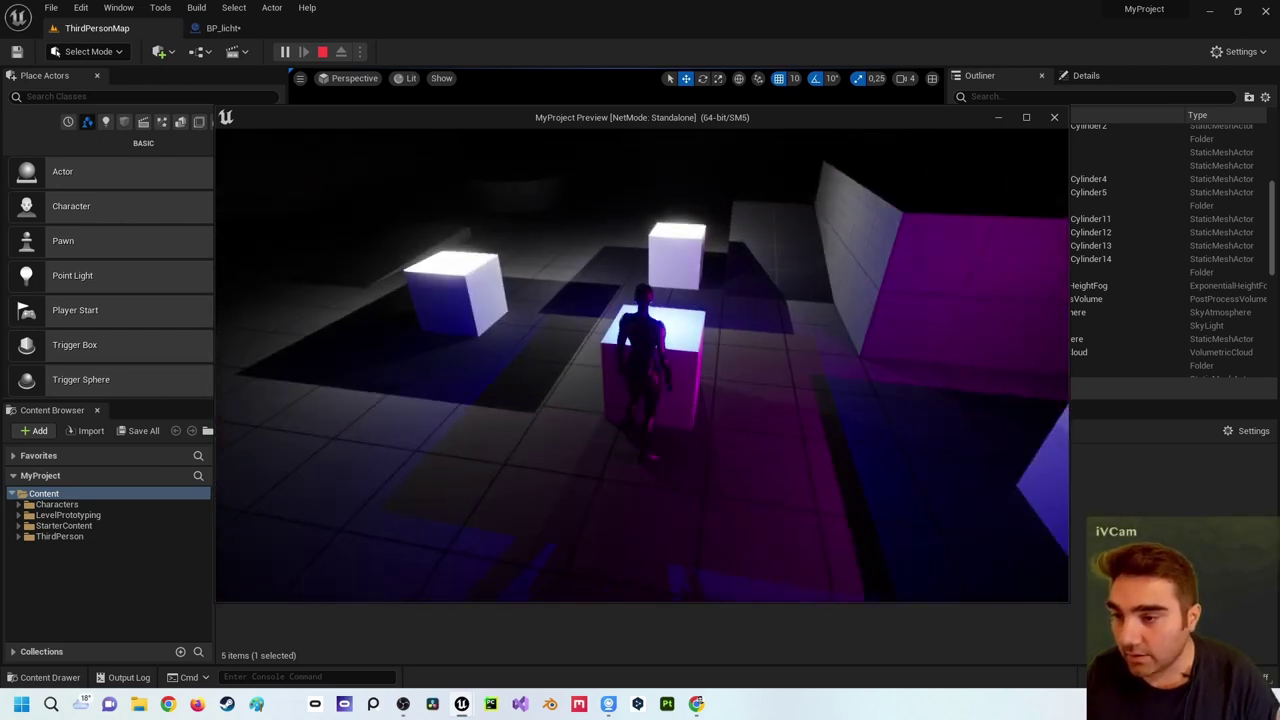
key("w")
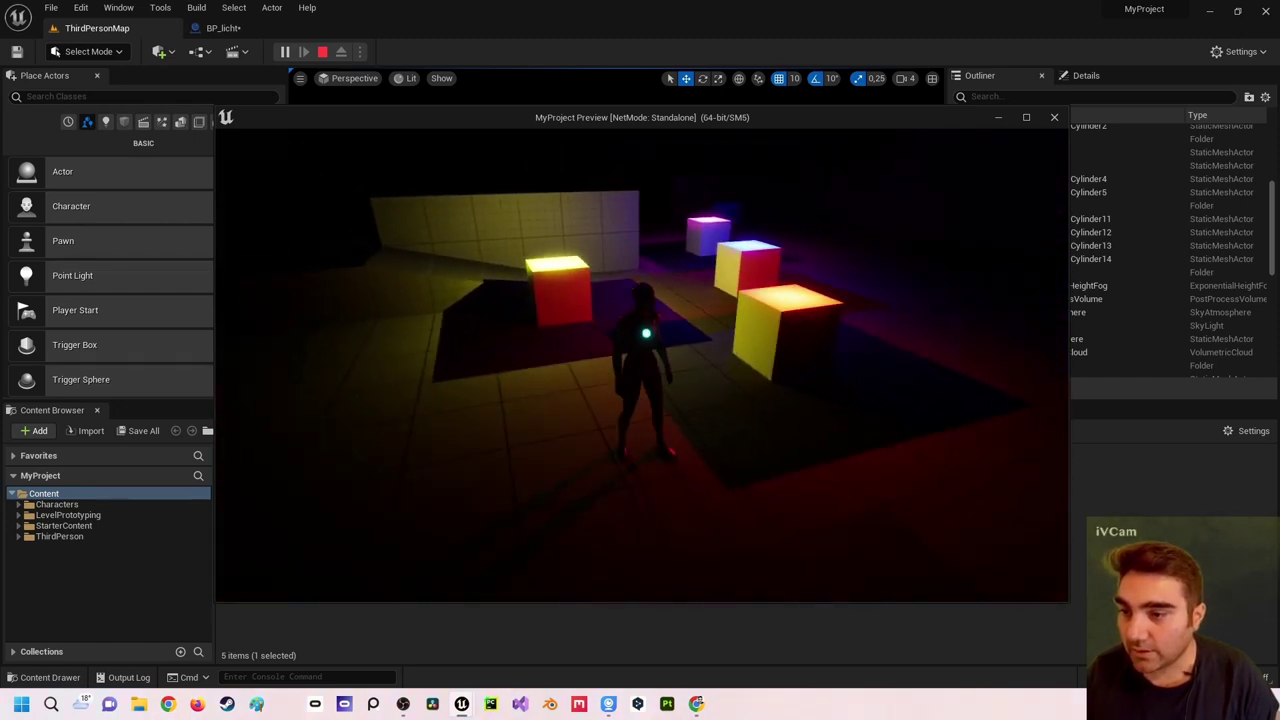
key("Escape")
- Undo the stray floor block selection and move BP_licht3 further left
left_click(641, 351)
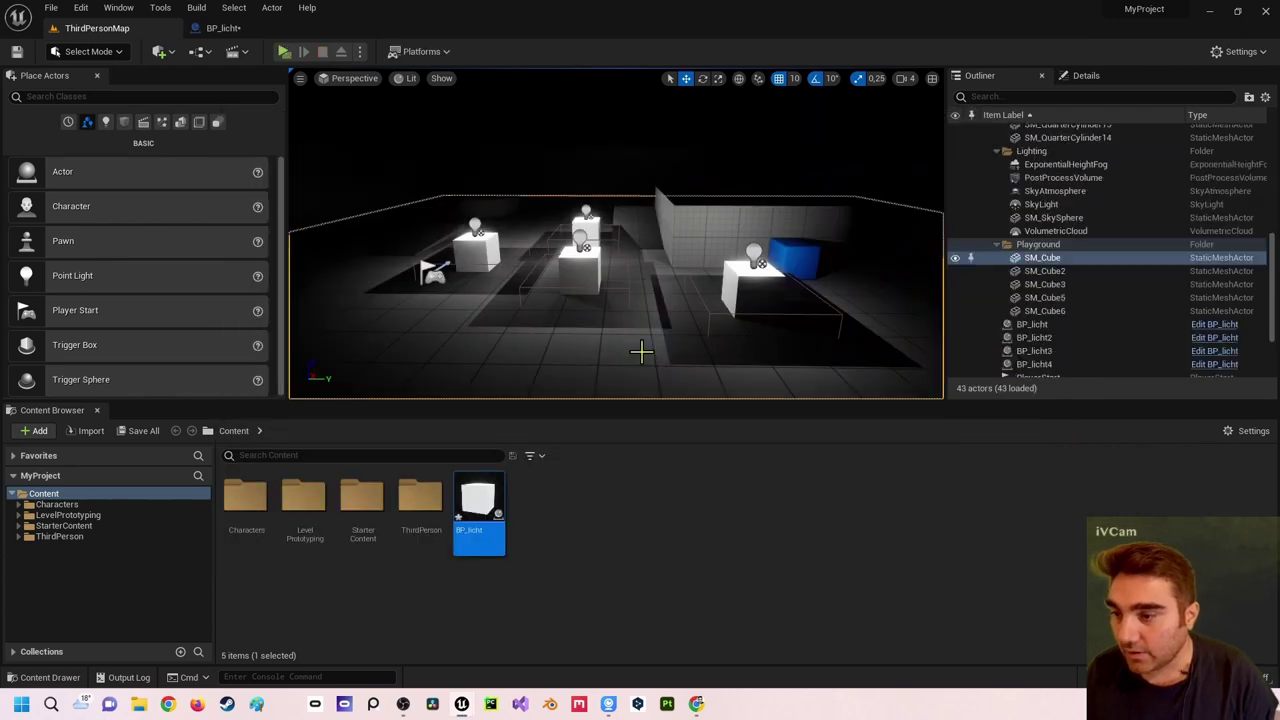
key("ctrl+z")
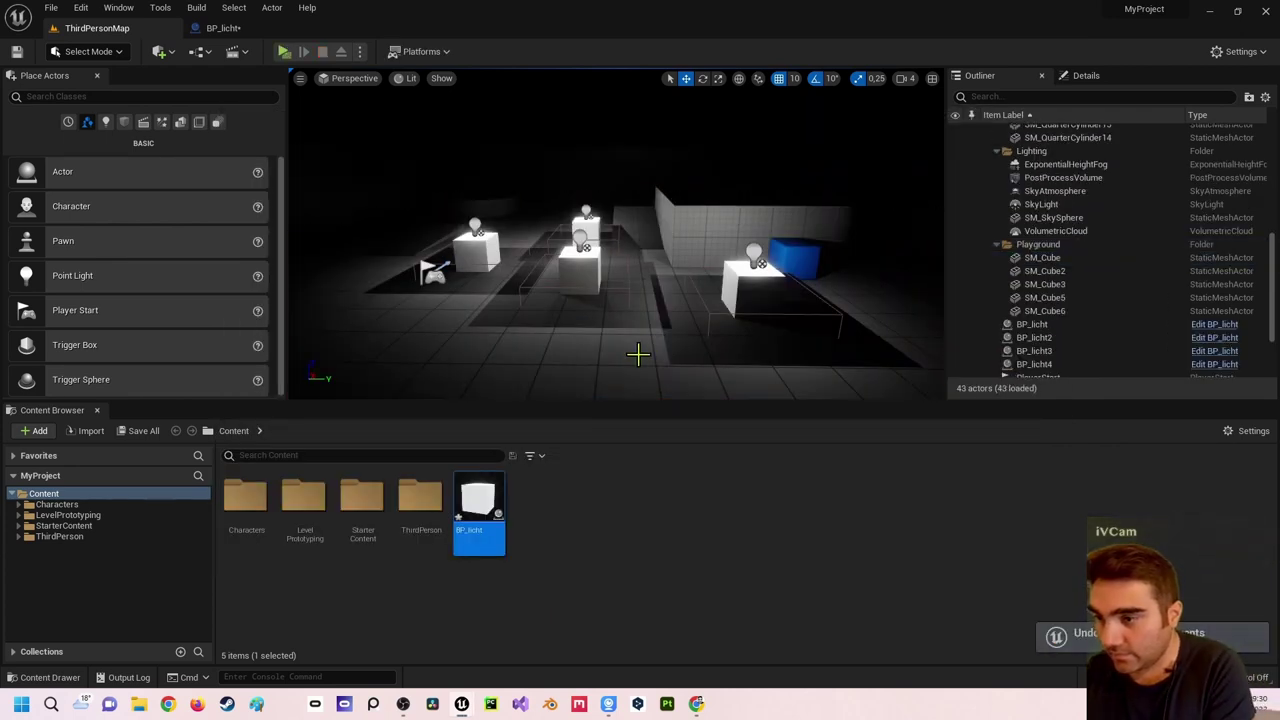
right_click_drag(638, 353, 637, 395)
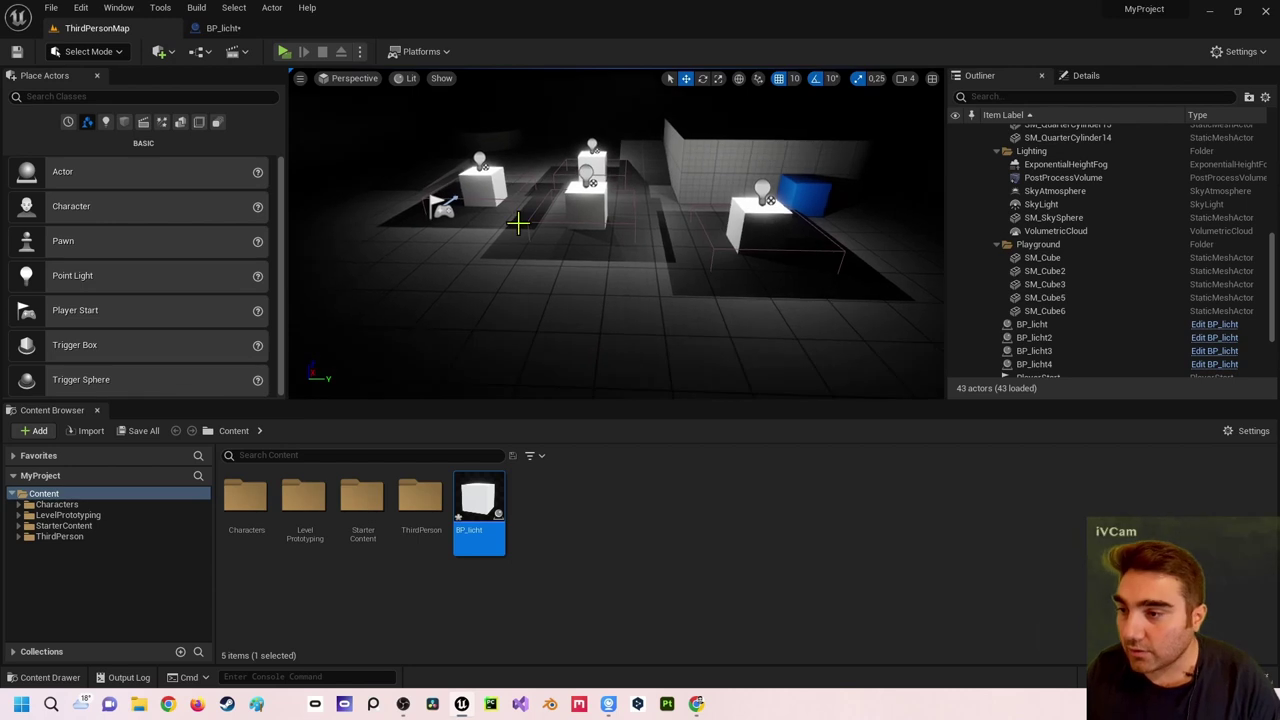
left_click(485, 185)
left_click_drag(520, 200, 392, 205)
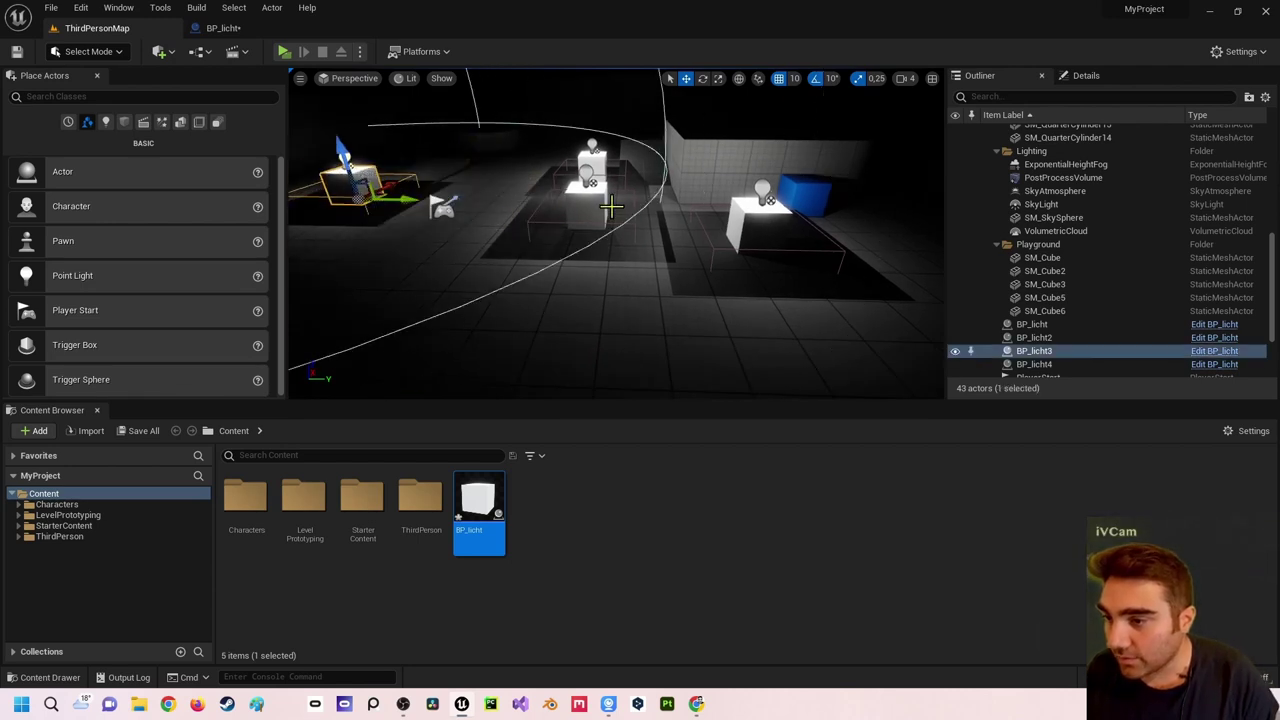
- Move BP_licht2 onto the central pedestal and start a new play test
left_click(790, 245)
left_click(766, 228)
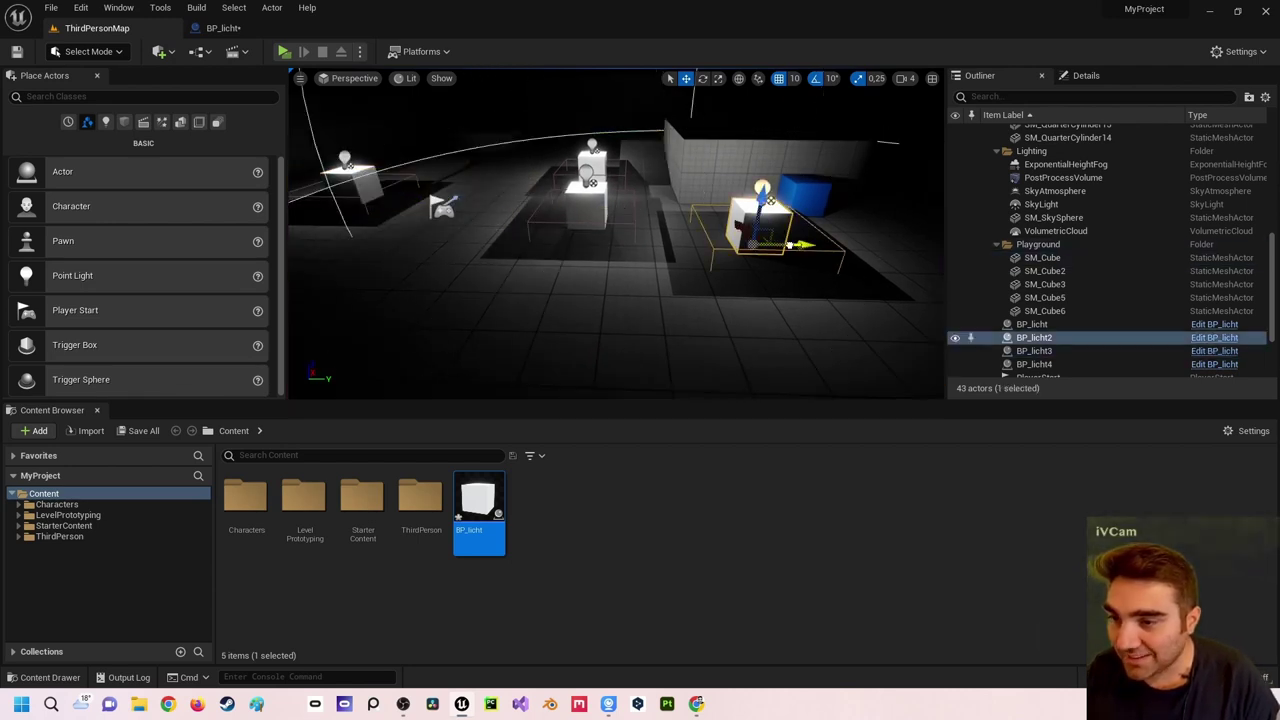
left_click_drag(766, 230, 590, 182)
left_click(610, 205)
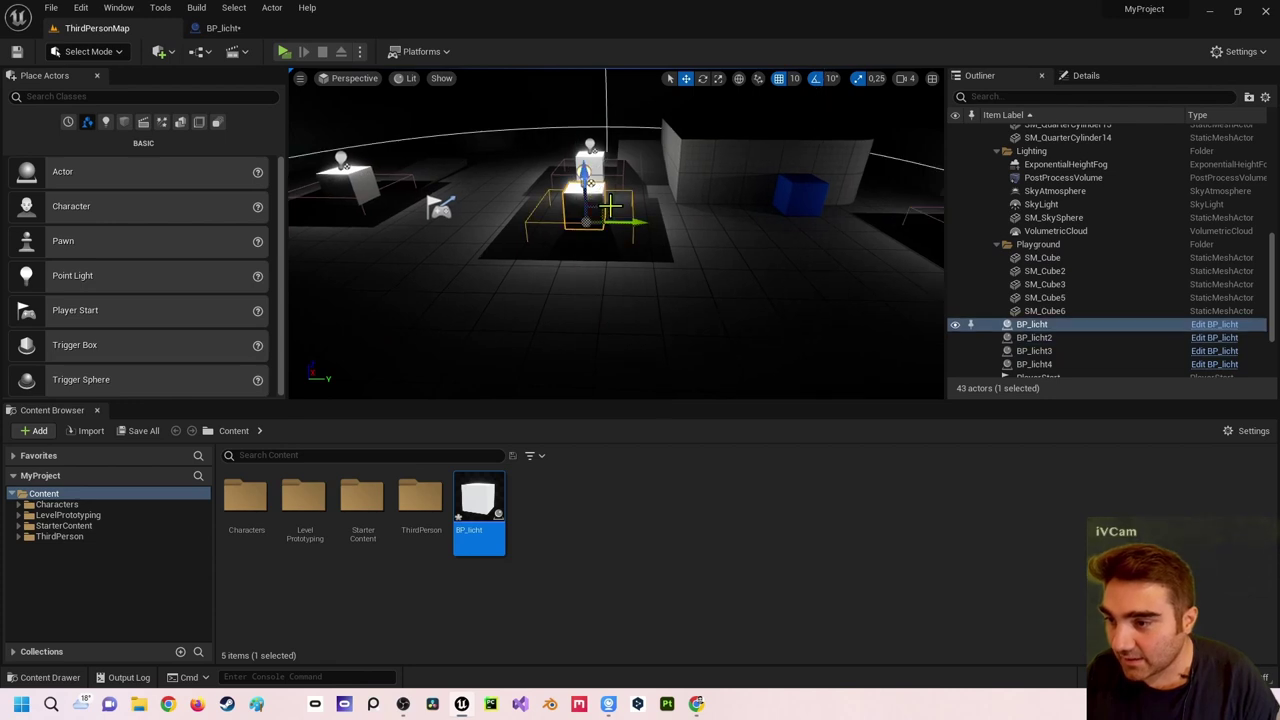
mouse_move(558, 204)
right_mouse_down()
mouse_move(290, 172)
mouse_move(338, 323)
right_mouse_up()
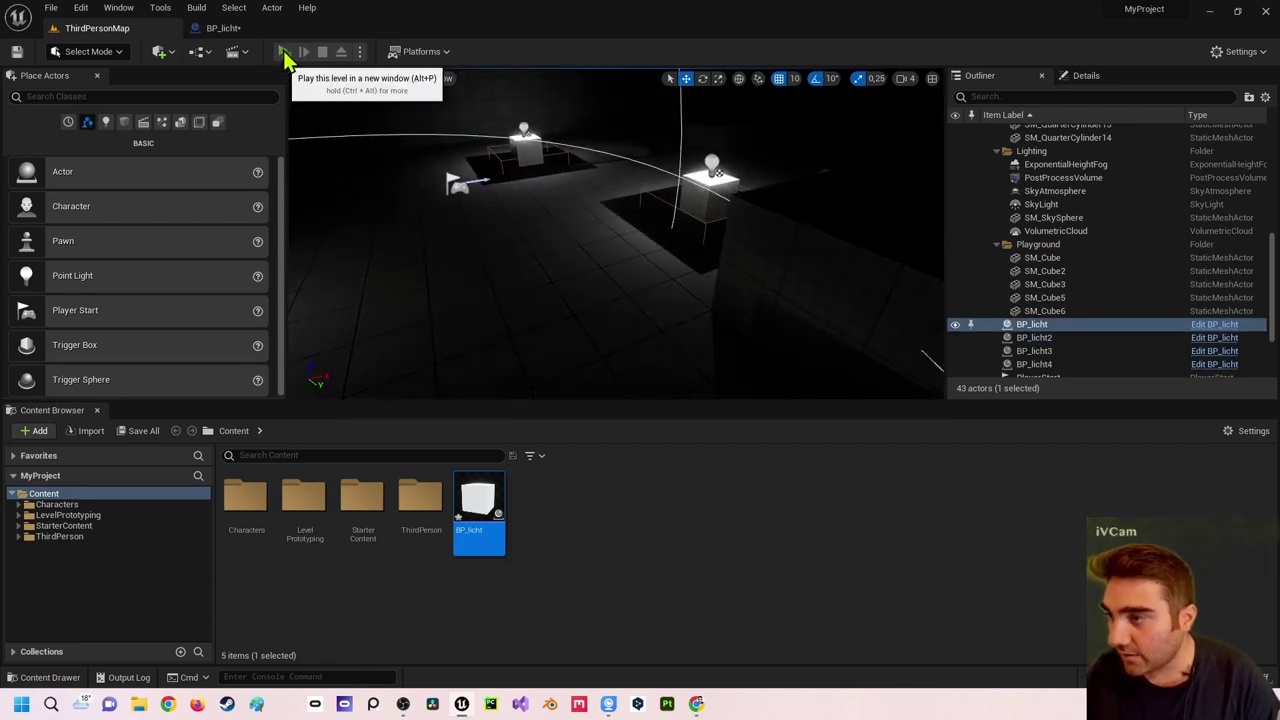
left_click(285, 52)
key("w")
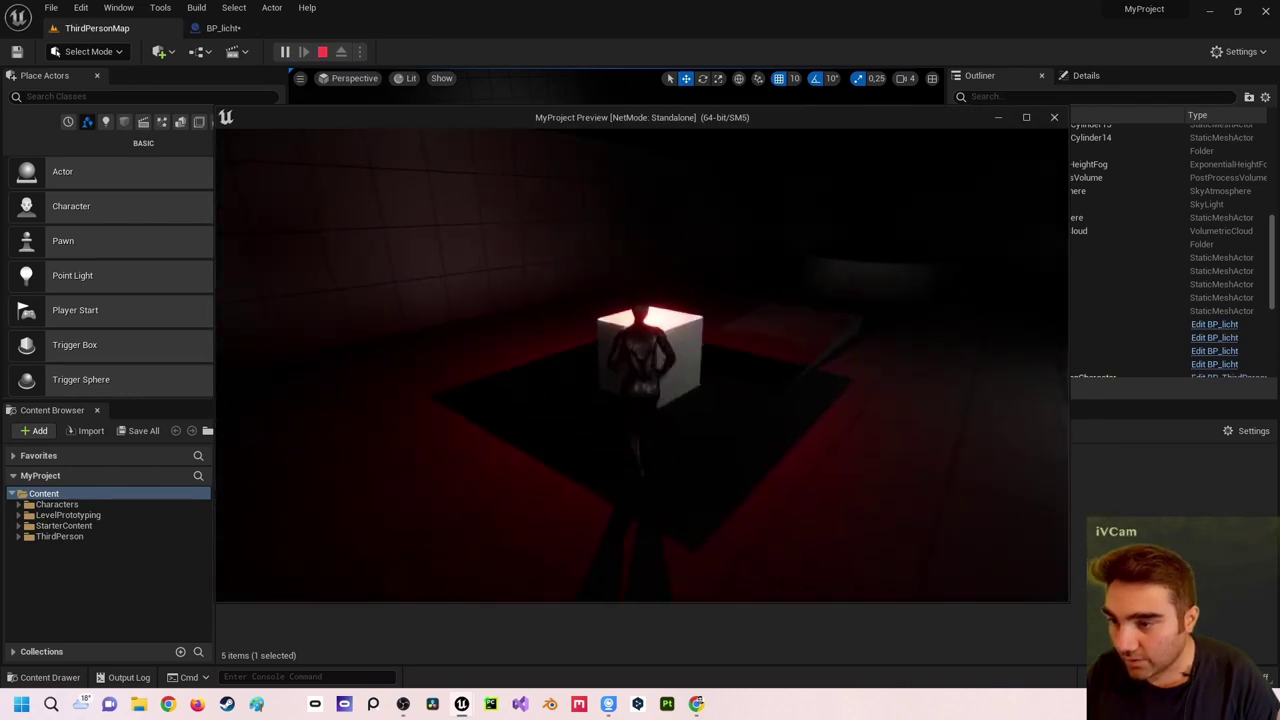
key("w")
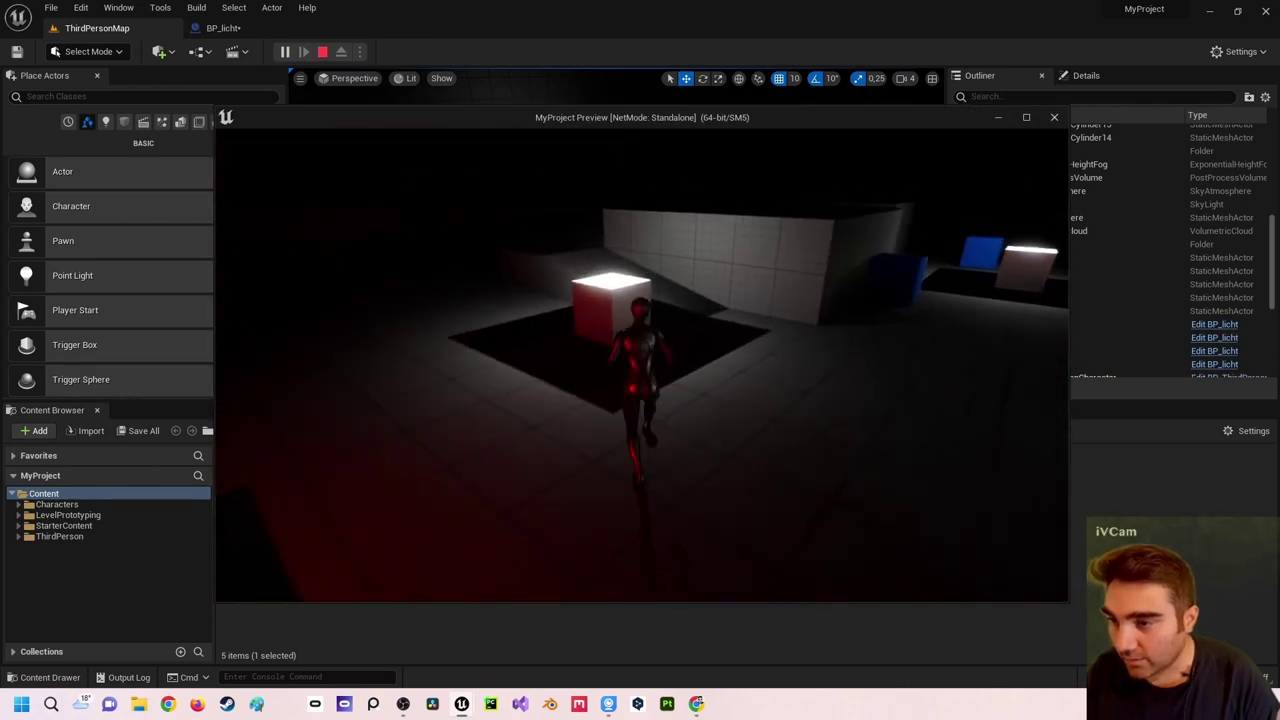
key("w")
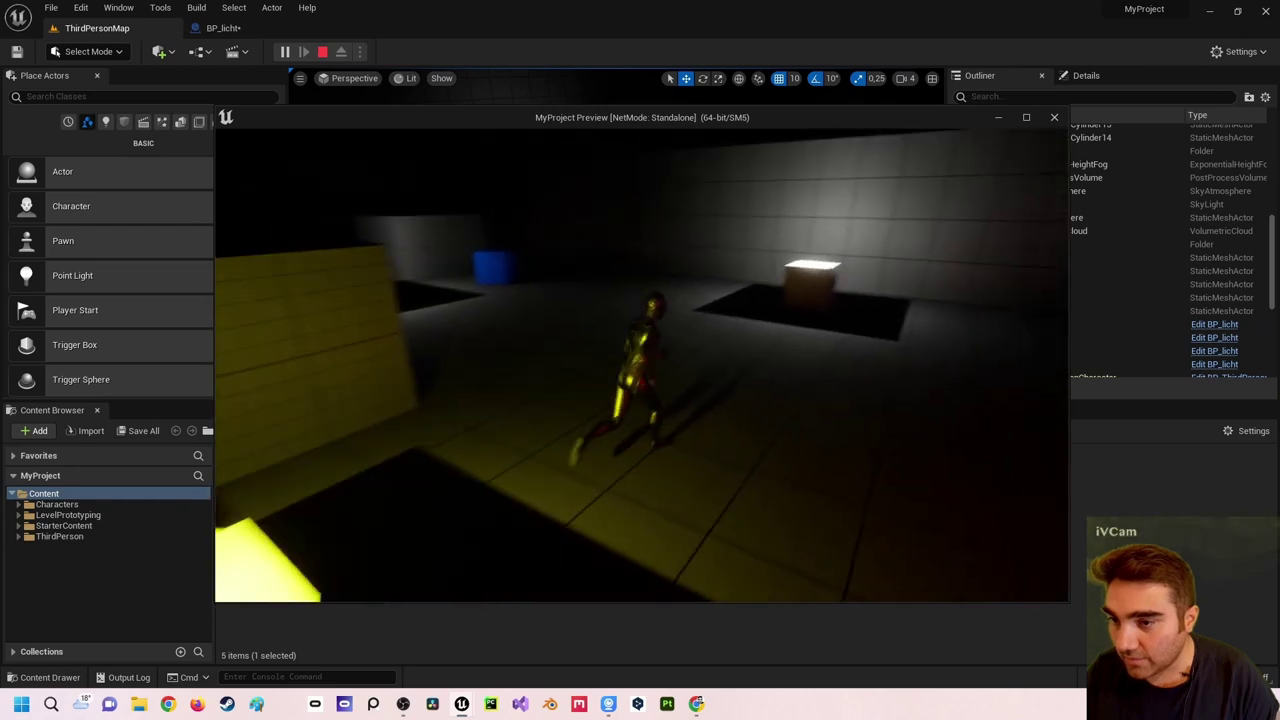
key("w")
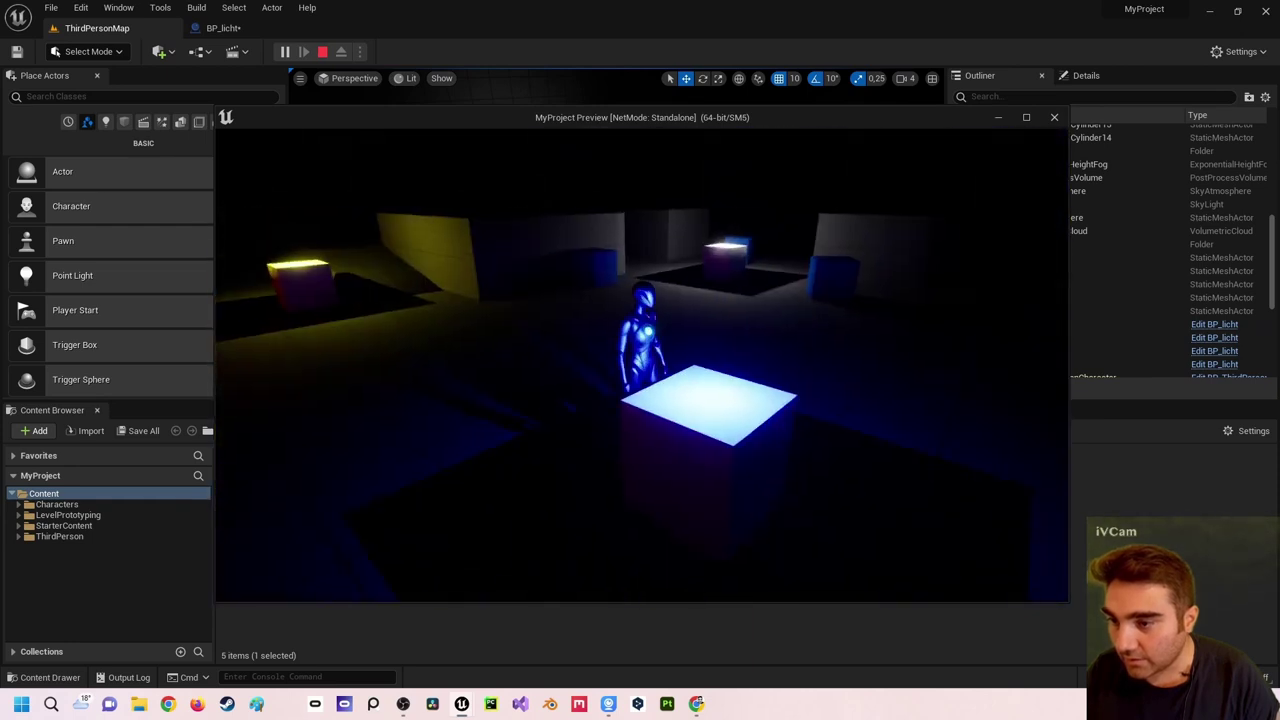
key("w")
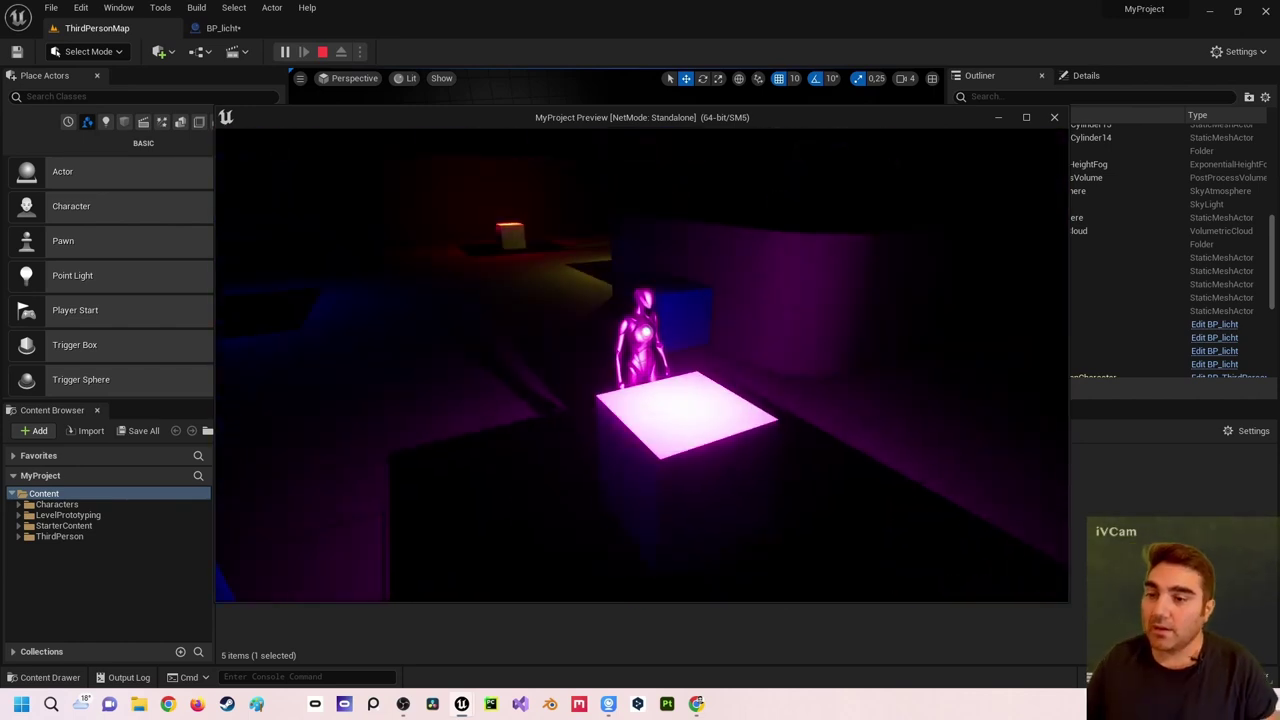
key("Escape")
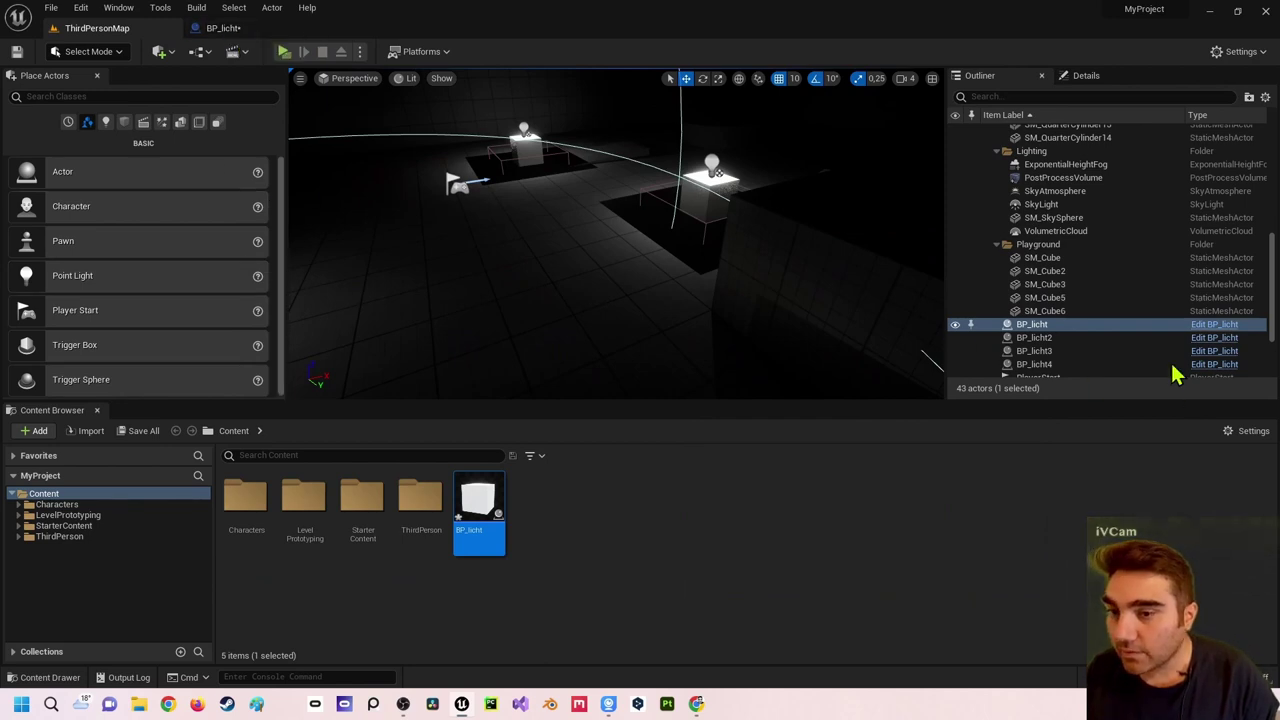
left_click(228, 32)
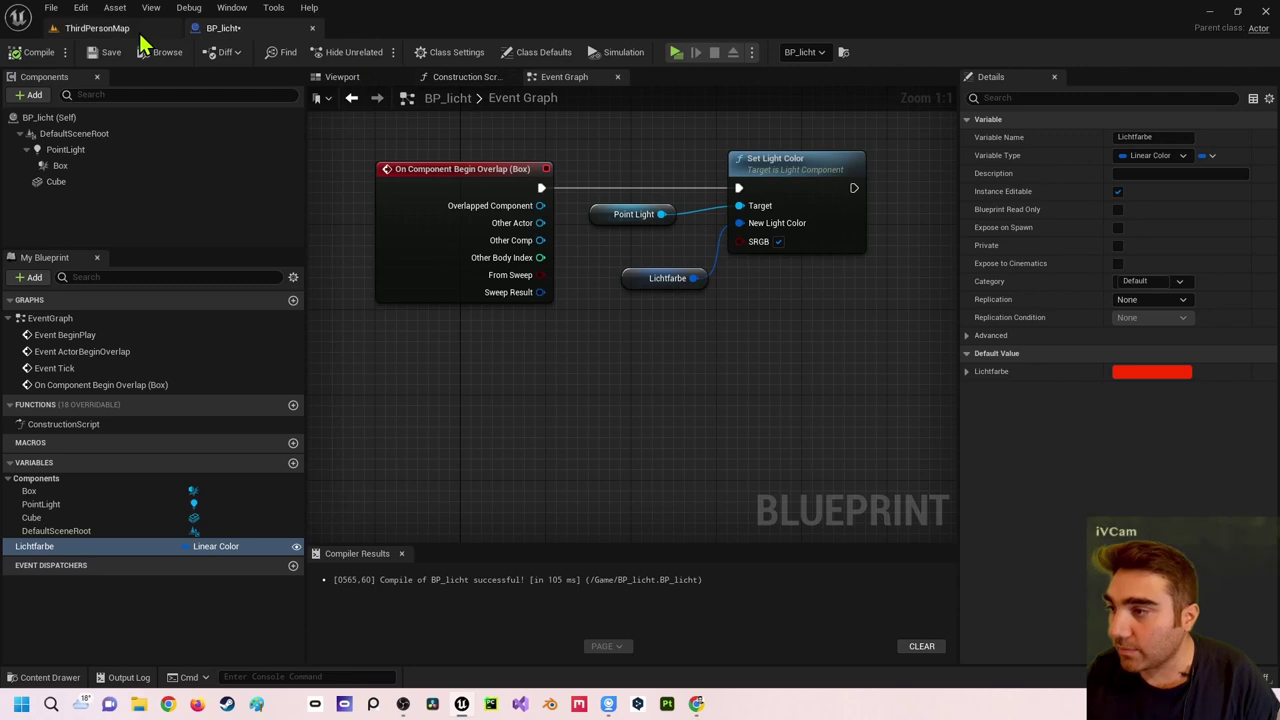
left_click(97, 28)
left_click_drag(553, 183, 600, 150)
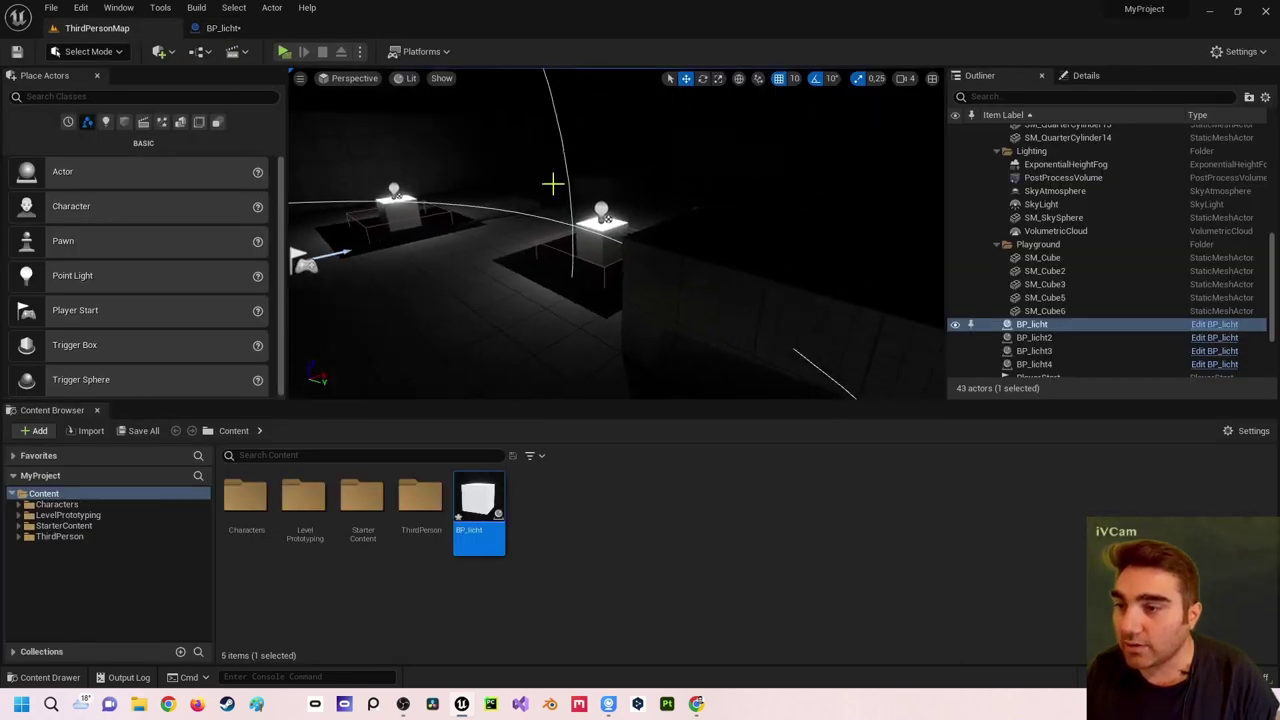
left_click_drag(547, 192, 570, 190)
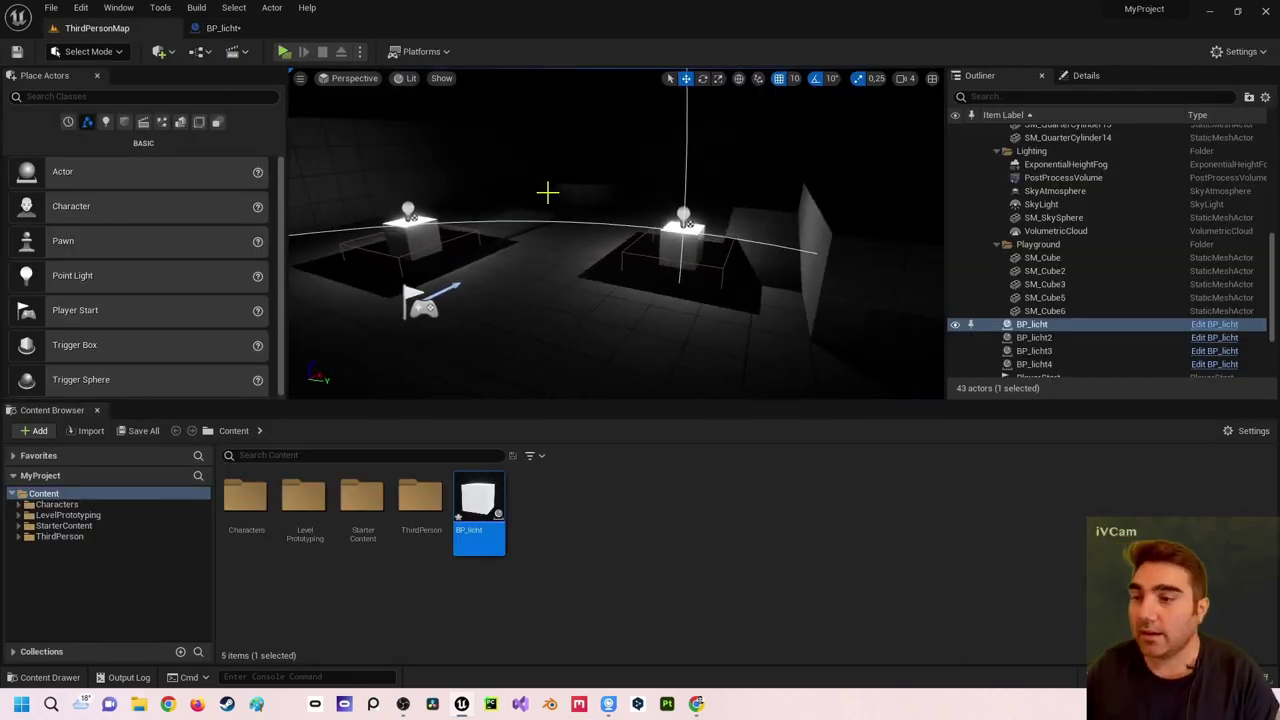